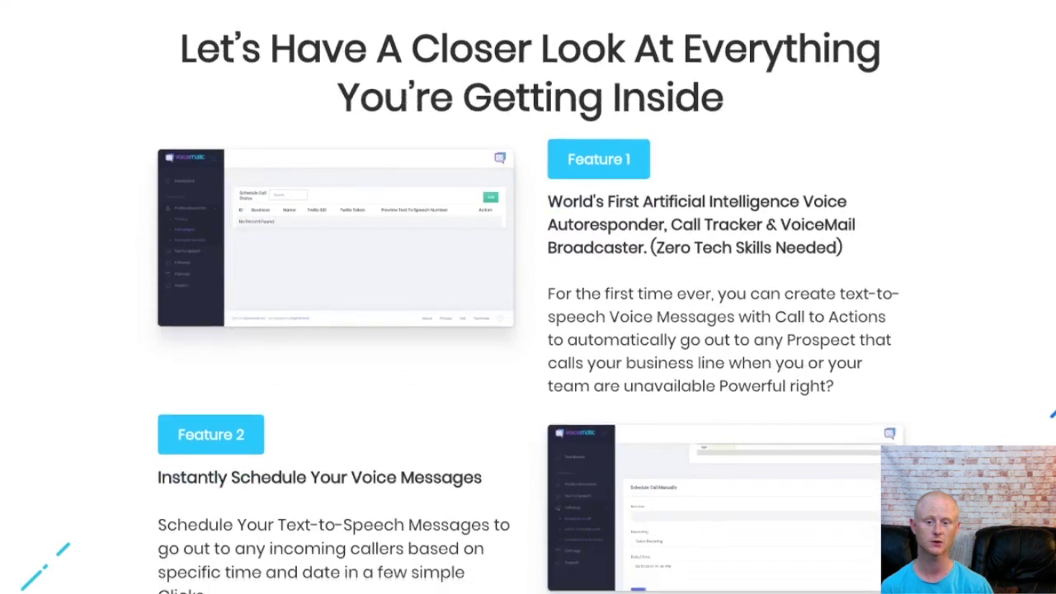
Step: Scroll past Features 3–8 and the product banner to the $47.00 'Act NOW' offer
scroll(528, 297, down, 5)
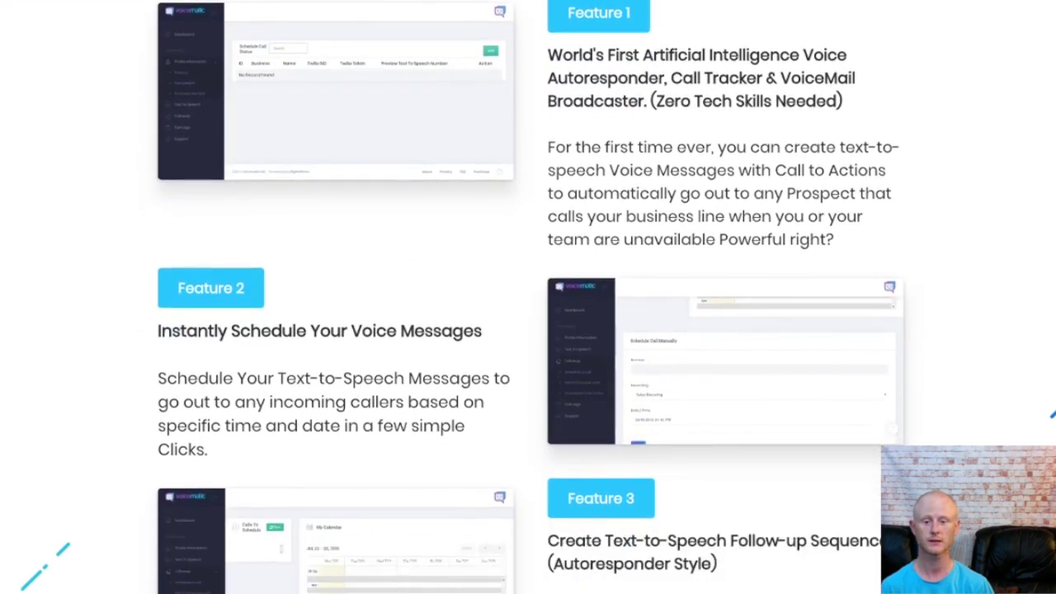
scroll(528, 297, down, 5)
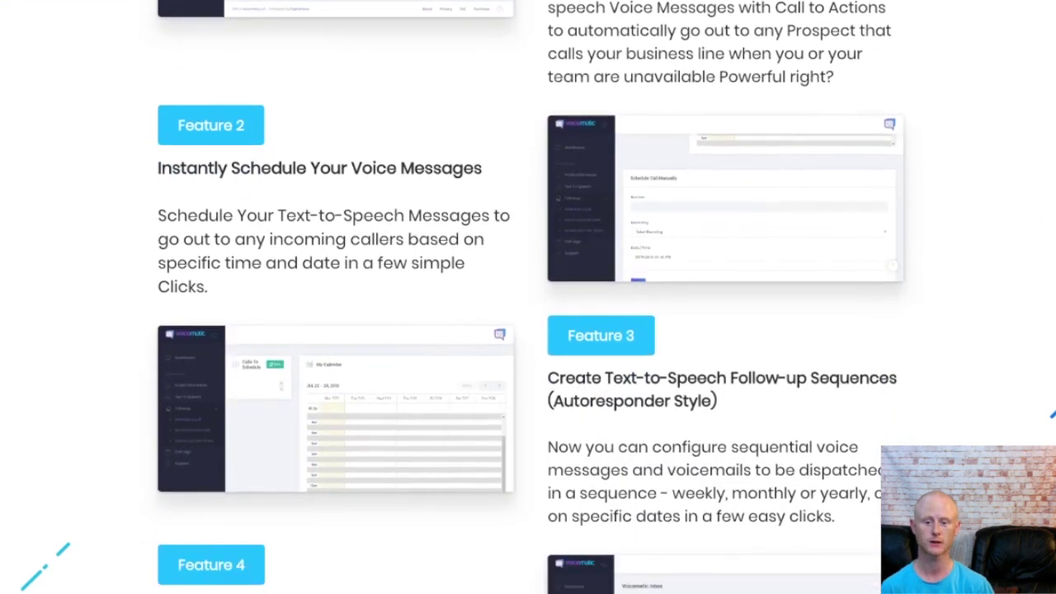
scroll(528, 297, down, 4)
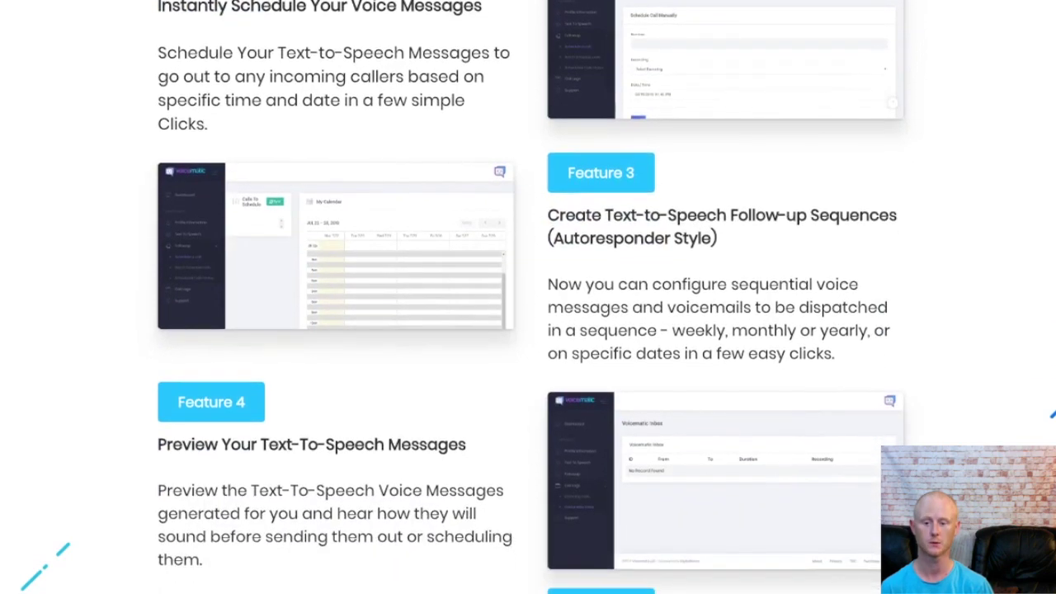
scroll(528, 297, down, 5)
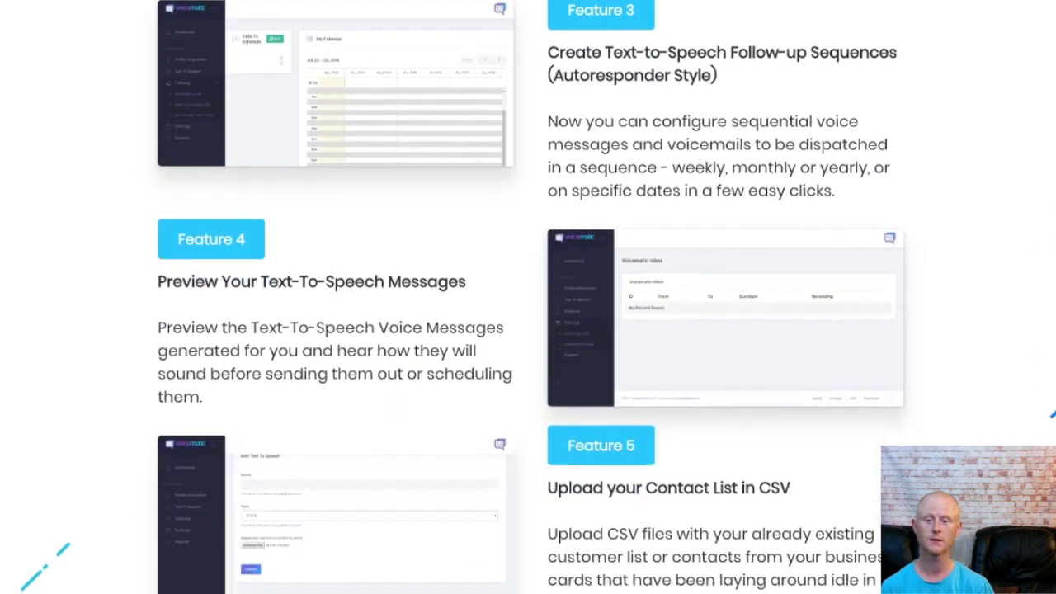
scroll(529, 297, down, 5)
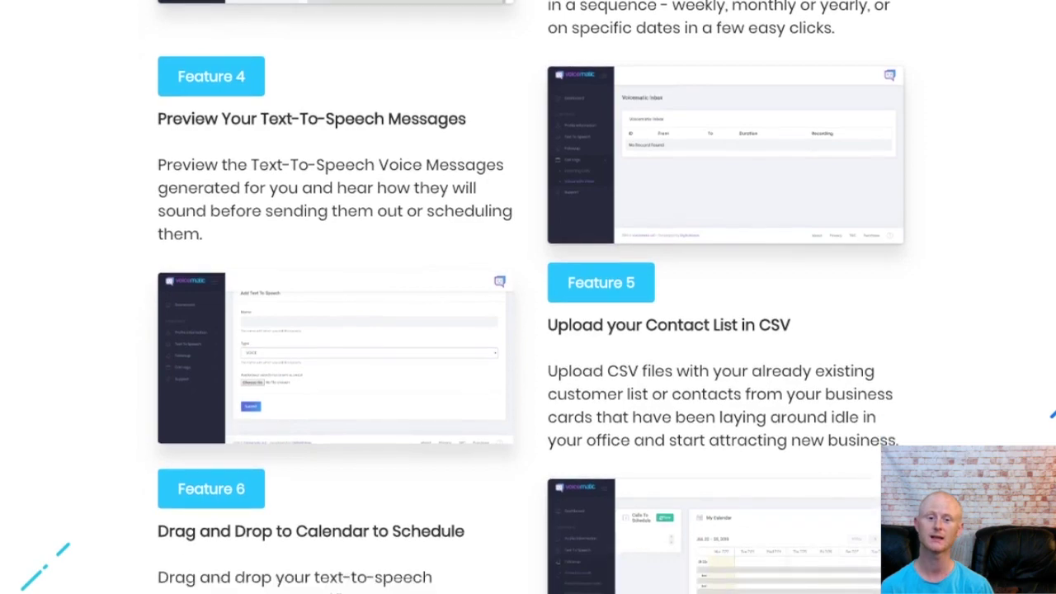
scroll(528, 297, down, 5)
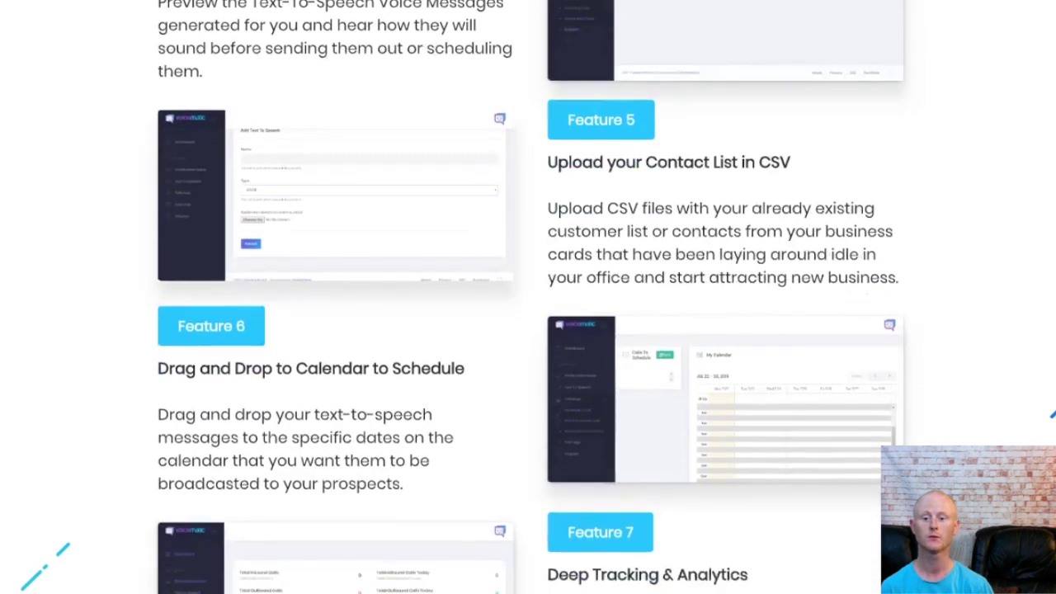
scroll(528, 297, down, 5)
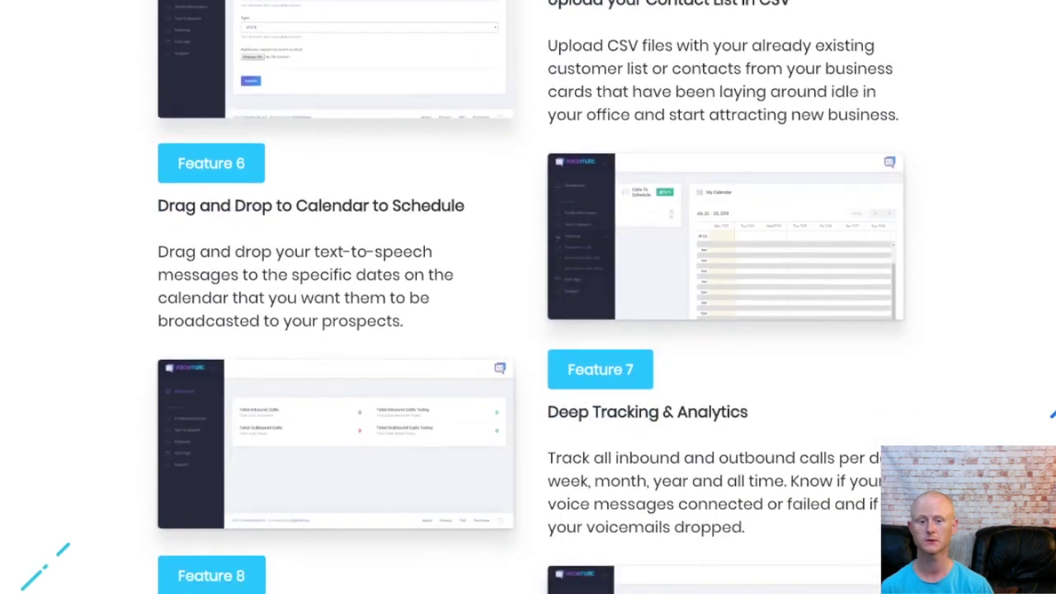
scroll(528, 297, down, 5)
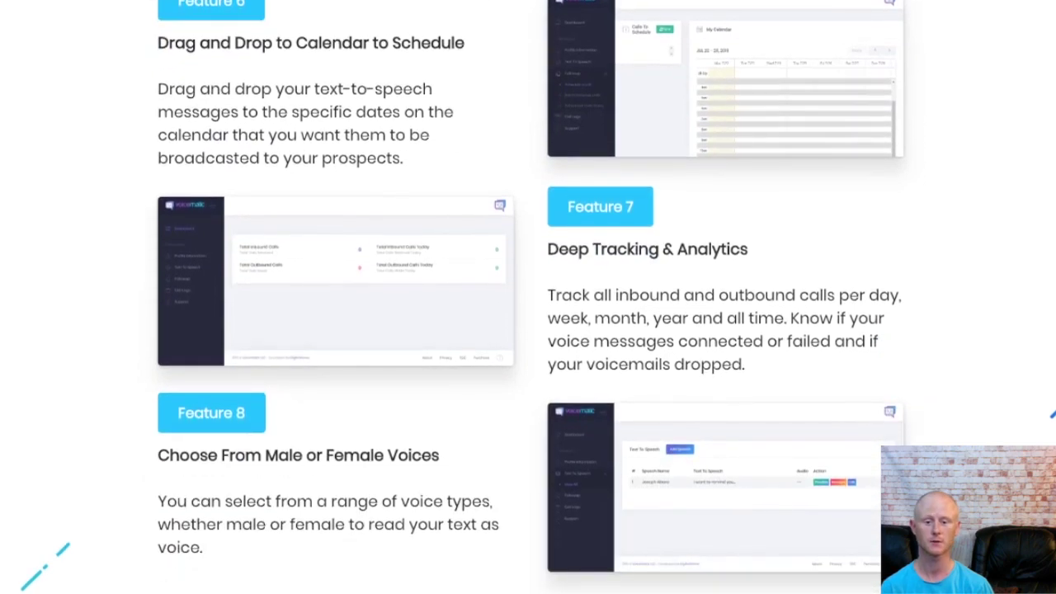
scroll(528, 297, down, 5)
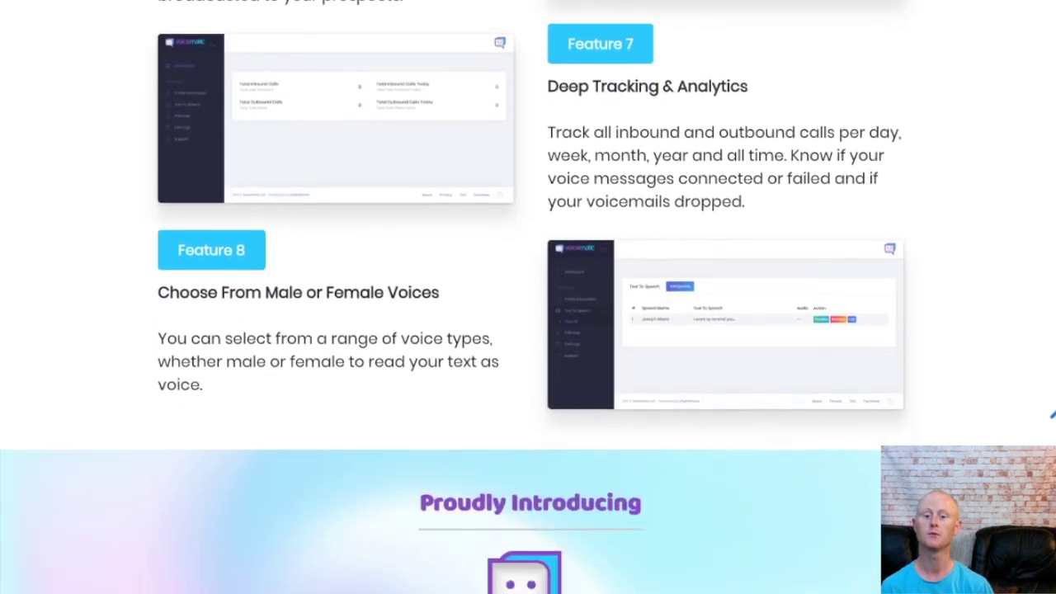
scroll(528, 297, down, 5)
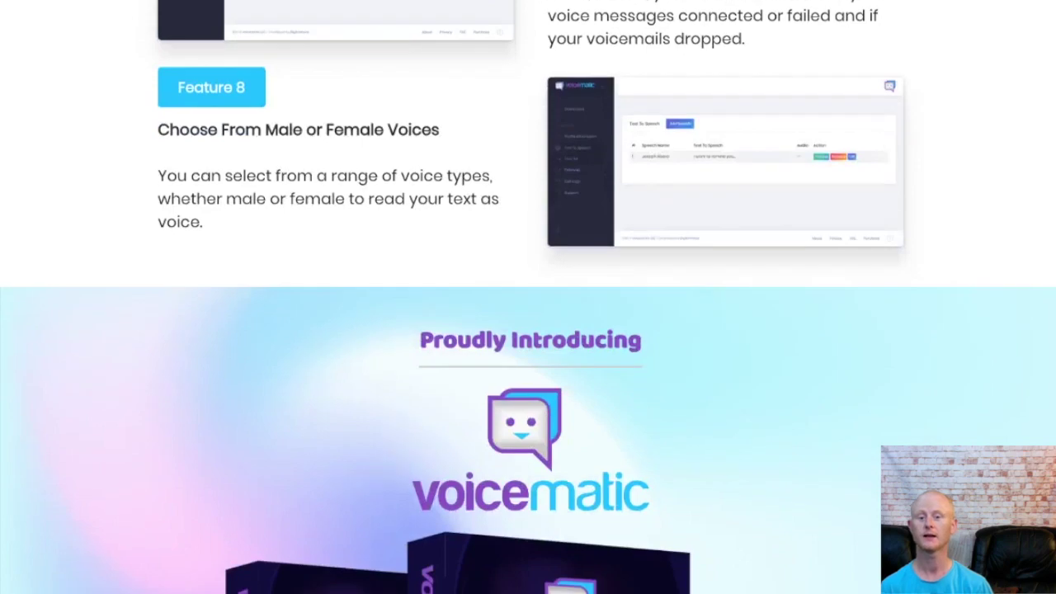
scroll(528, 298, down, 5)
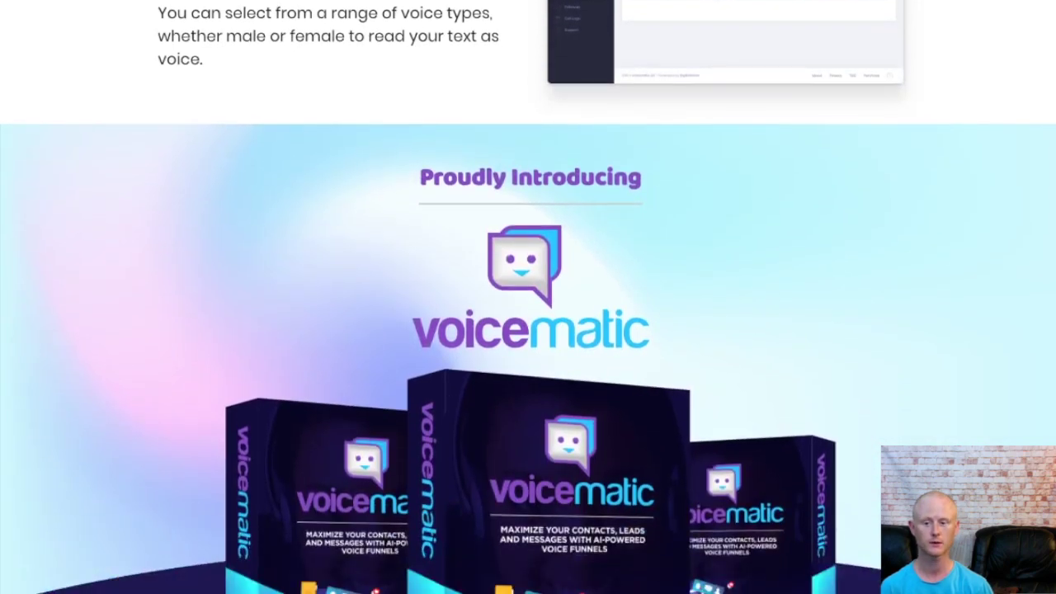
scroll(528, 297, down, 5)
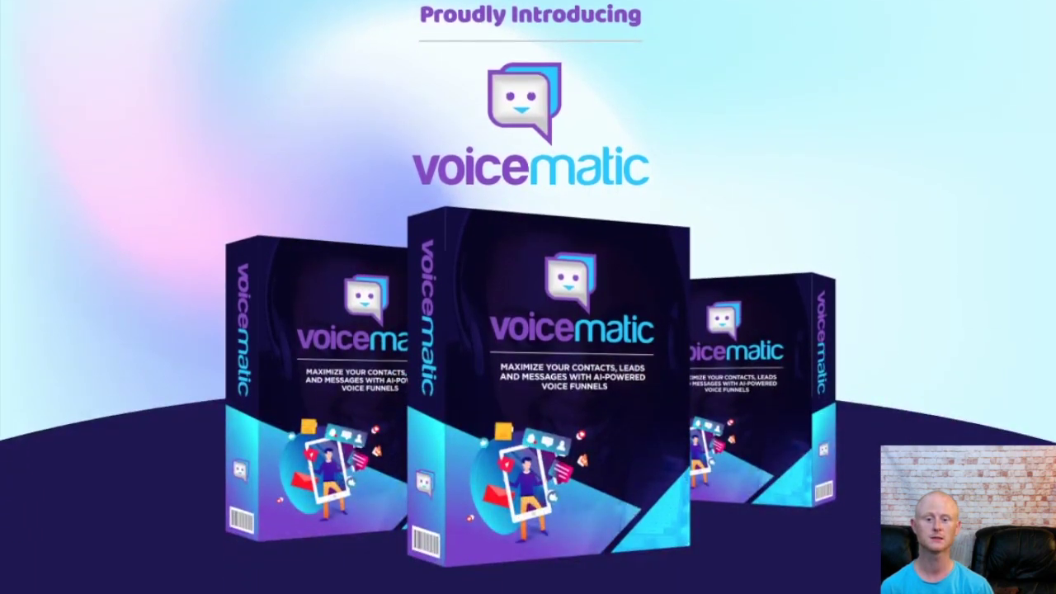
scroll(528, 297, down, 5)
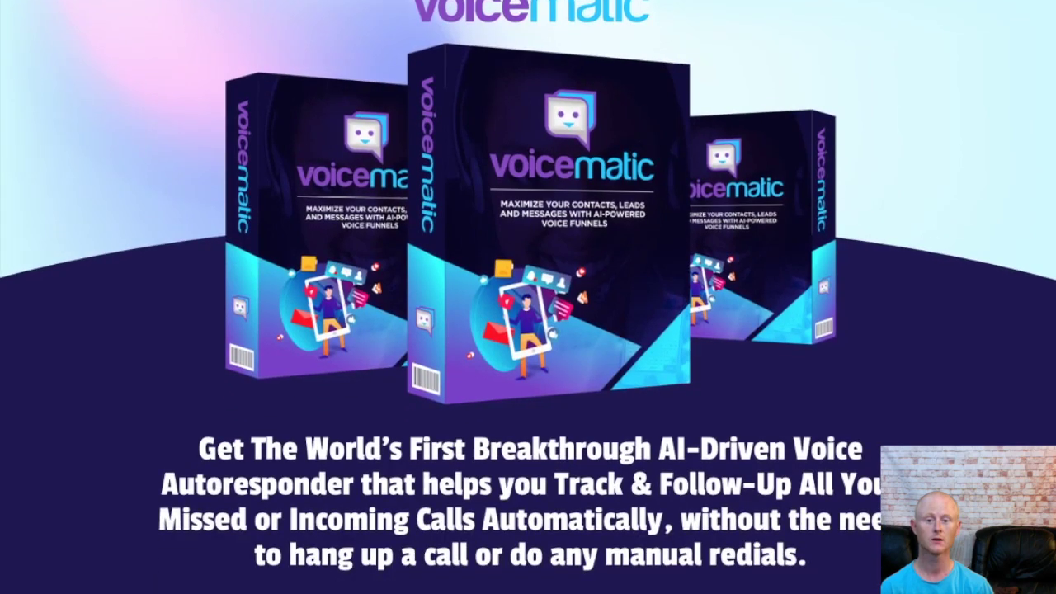
scroll(528, 297, down, 5)
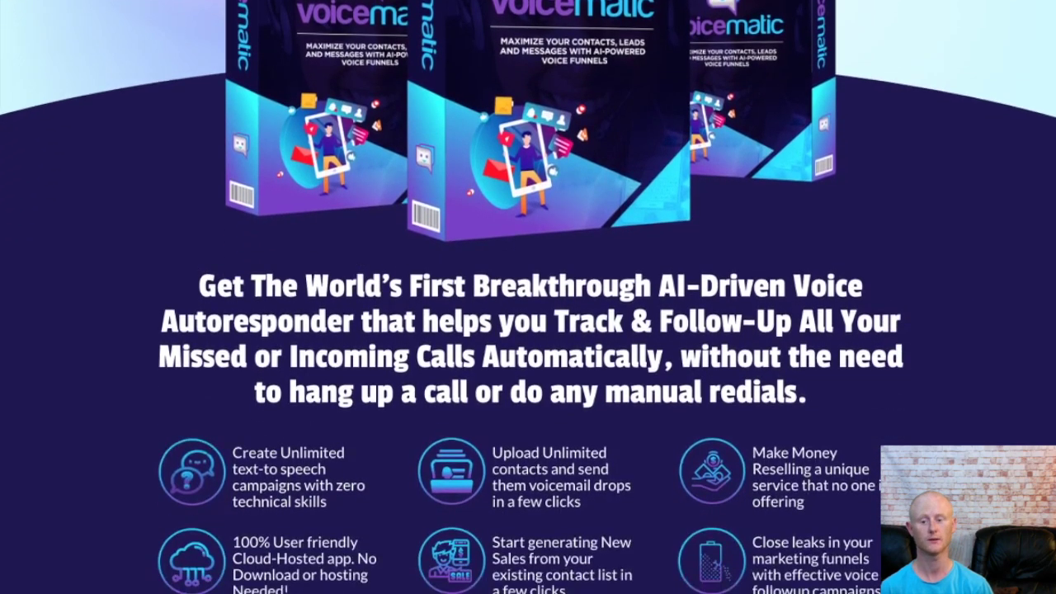
scroll(528, 297, down, 5)
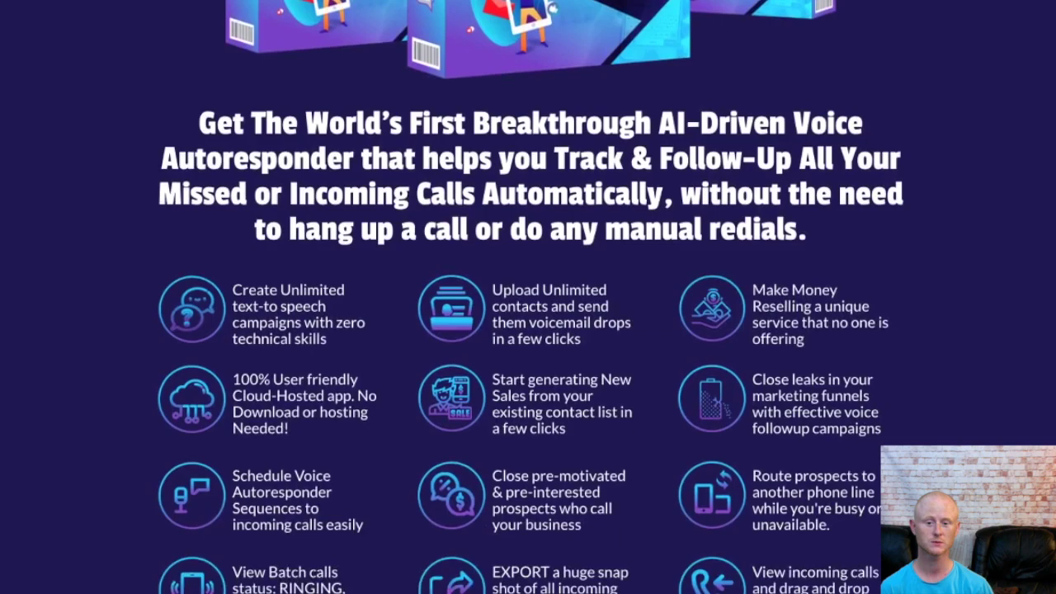
scroll(528, 297, down, 5)
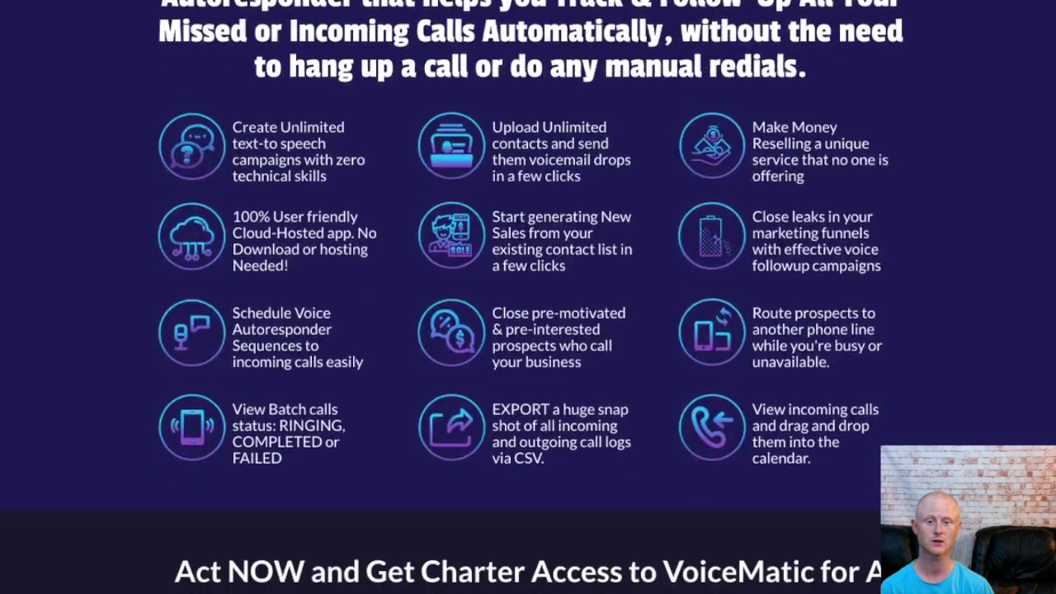
scroll(528, 297, down, 5)
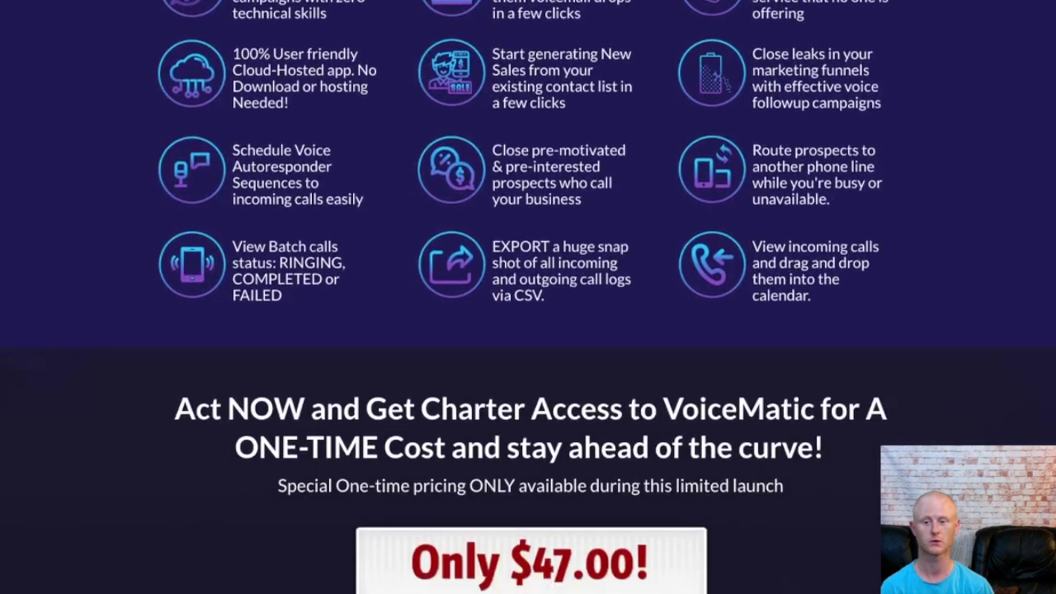
scroll(528, 297, down, 5)
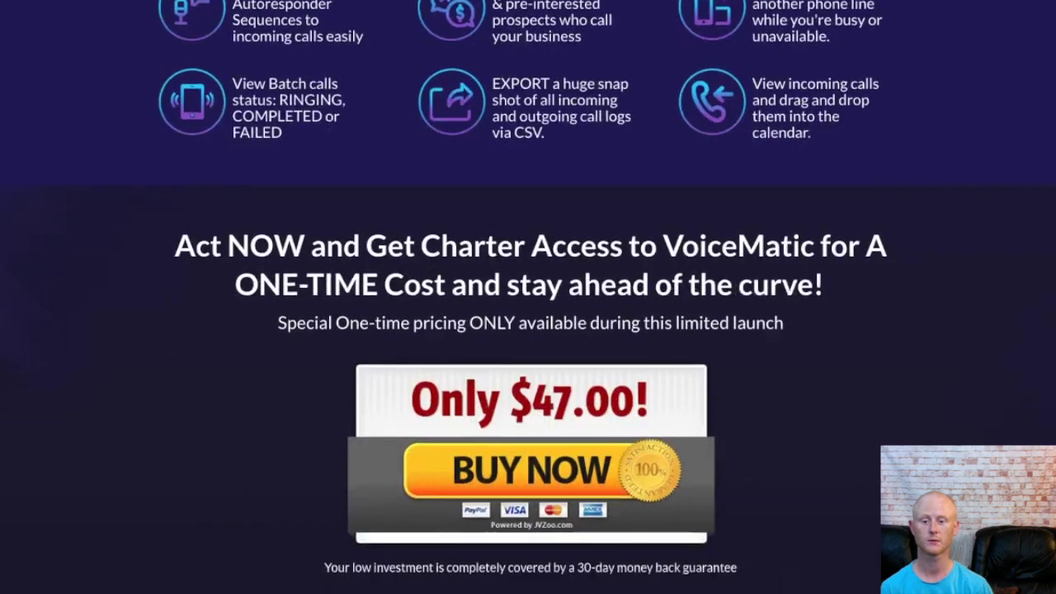
scroll(529, 297, down, 5)
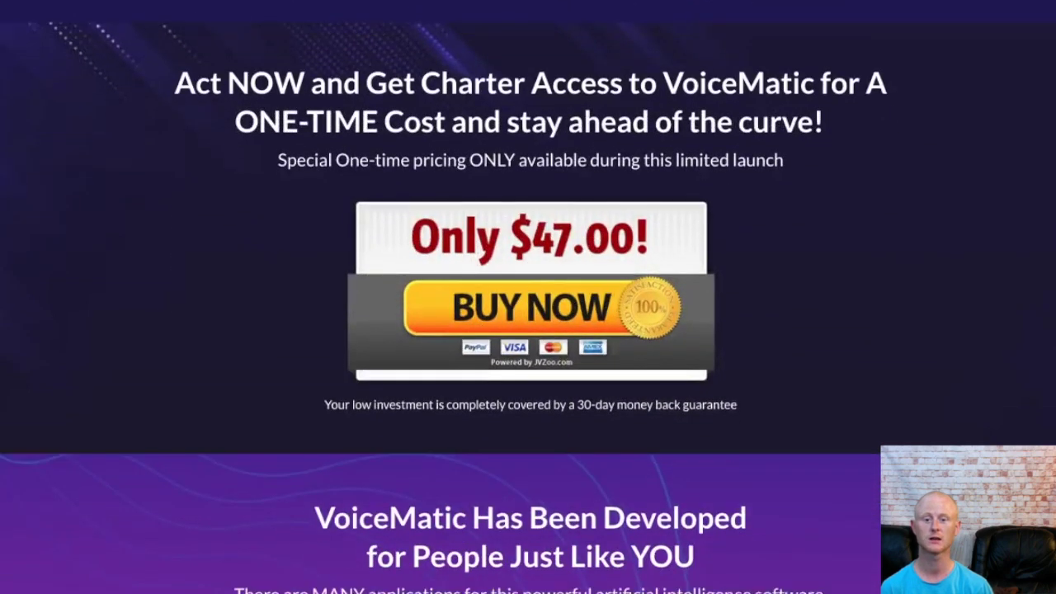
scroll(529, 297, down, 5)
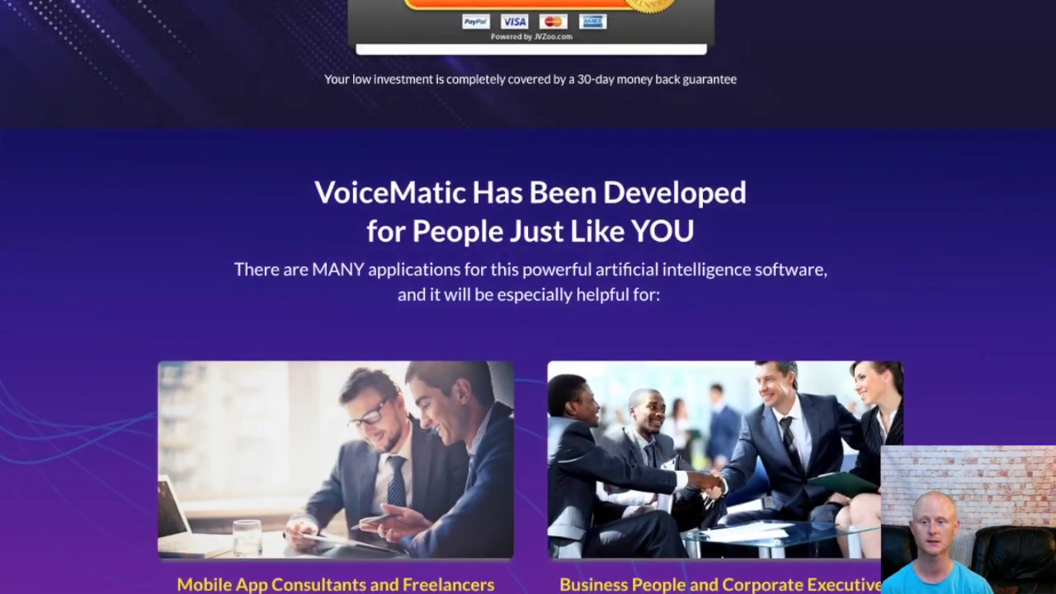
scroll(528, 297, down, 4)
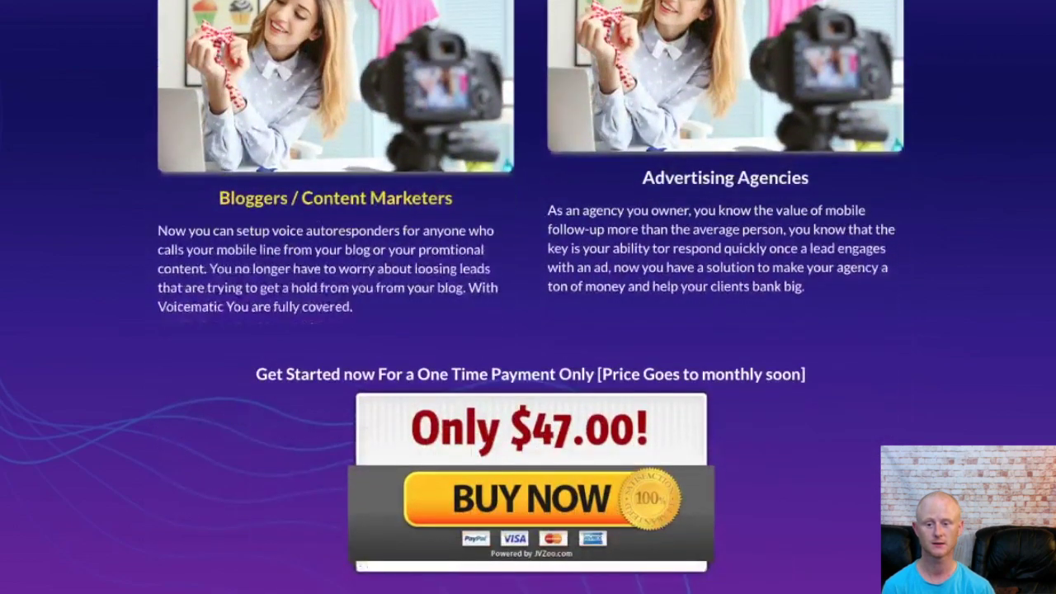
Step: Scroll through the FAQ to the P.S. section and footer, then switch to the VoiceMatic dashboard
scroll(528, 298, down, 3)
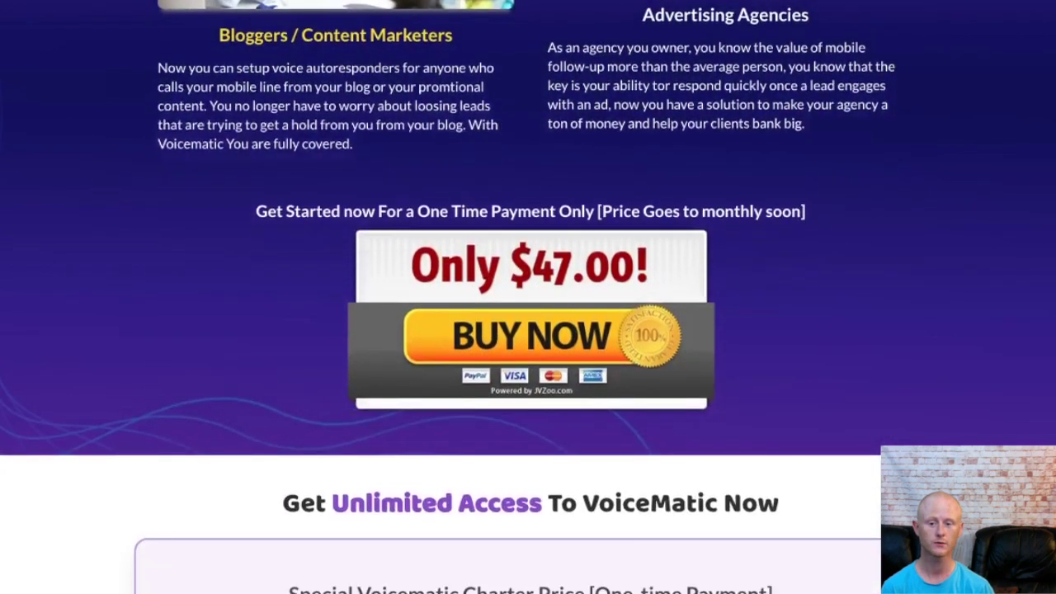
scroll(528, 297, down, 3)
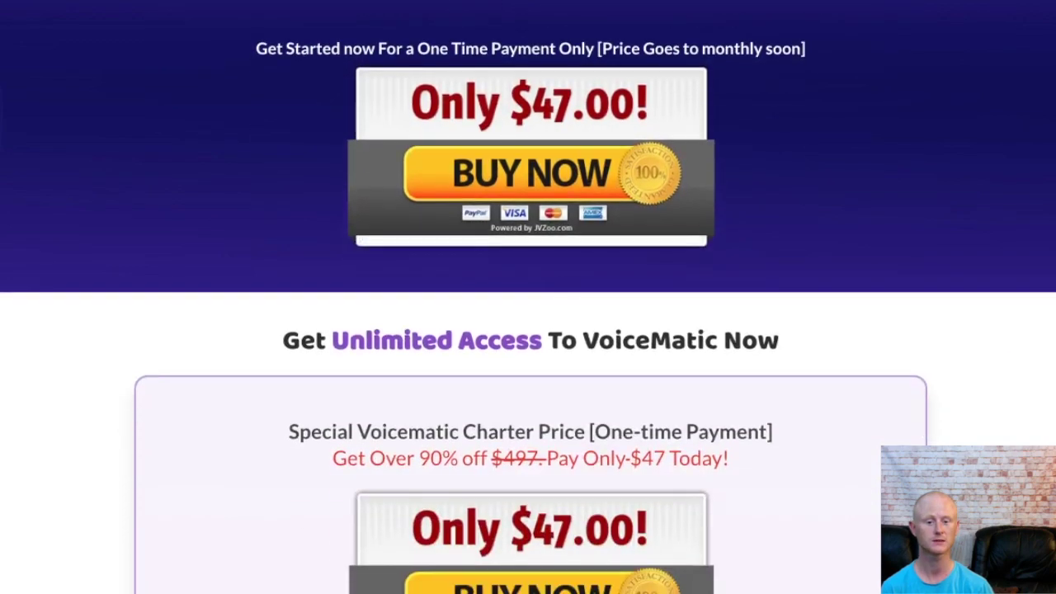
scroll(528, 297, down, 3)
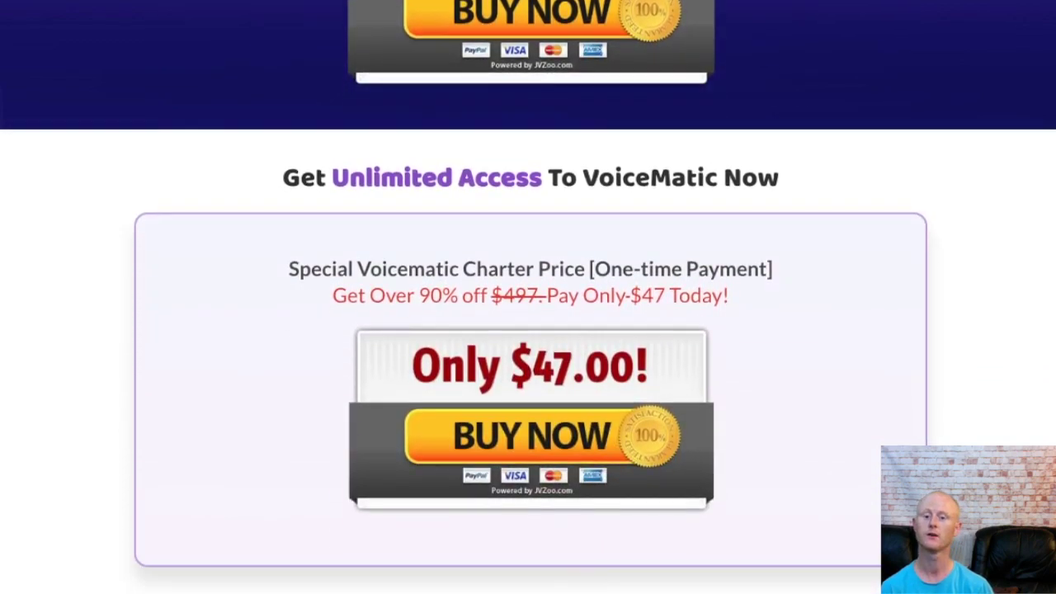
scroll(528, 297, down, 3)
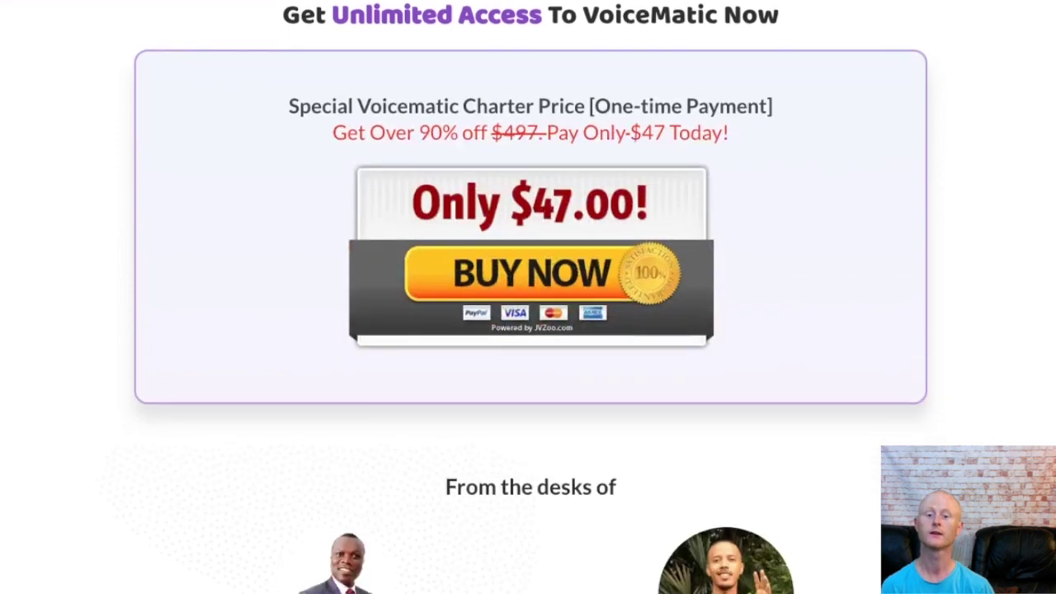
scroll(528, 297, down, 3)
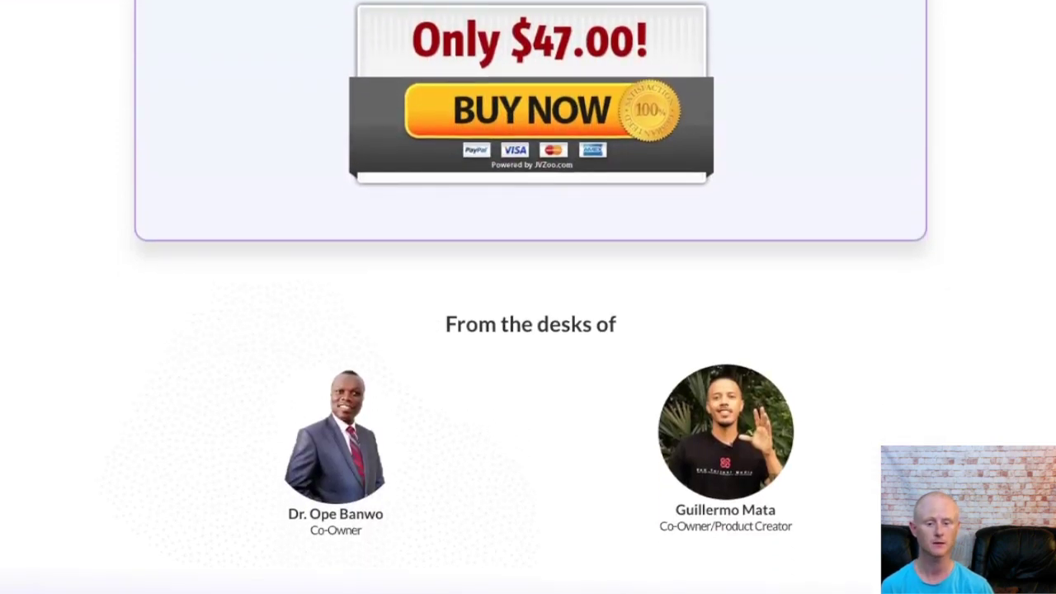
scroll(529, 297, down, 3)
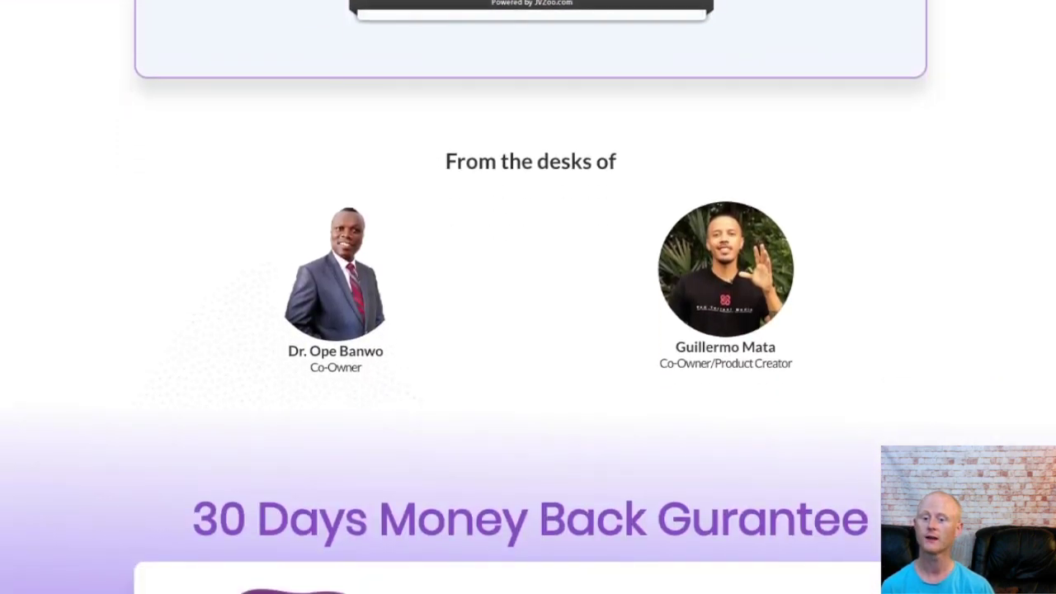
scroll(528, 297, down, 3)
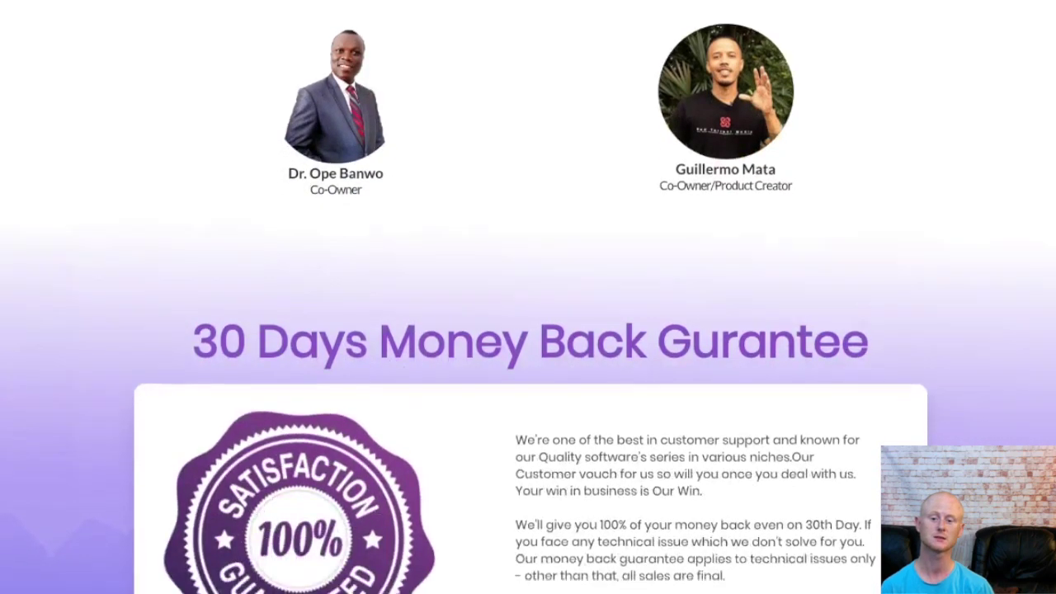
scroll(528, 297, down, 3)
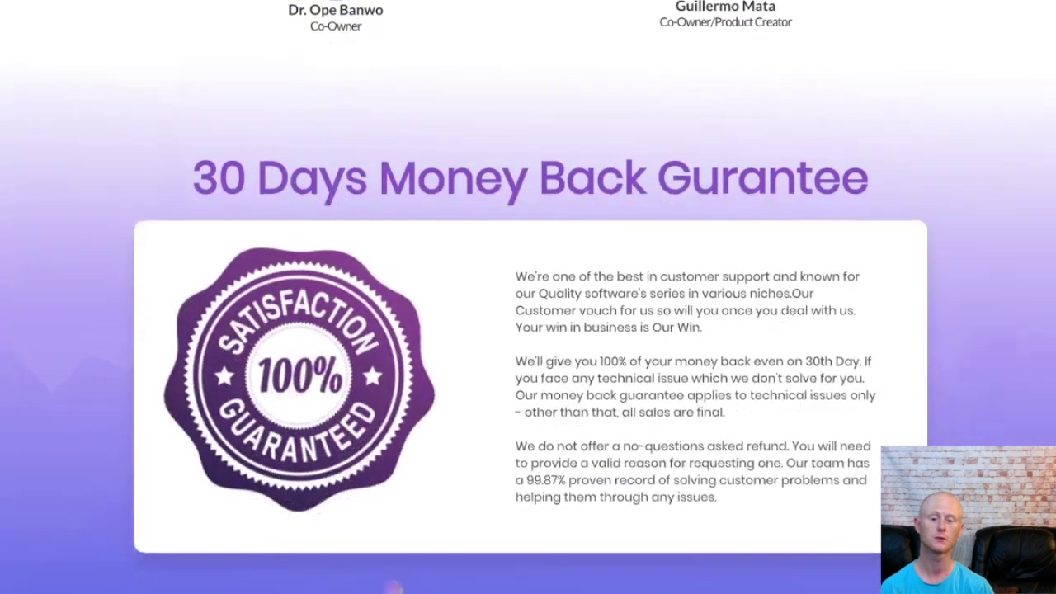
scroll(528, 297, down, 3)
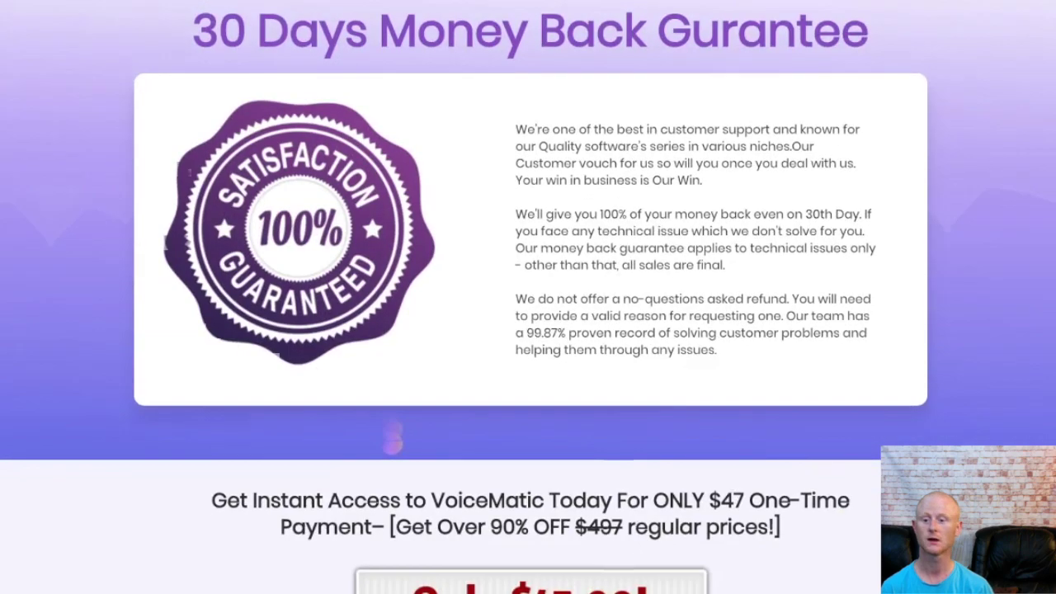
scroll(528, 297, down, 3)
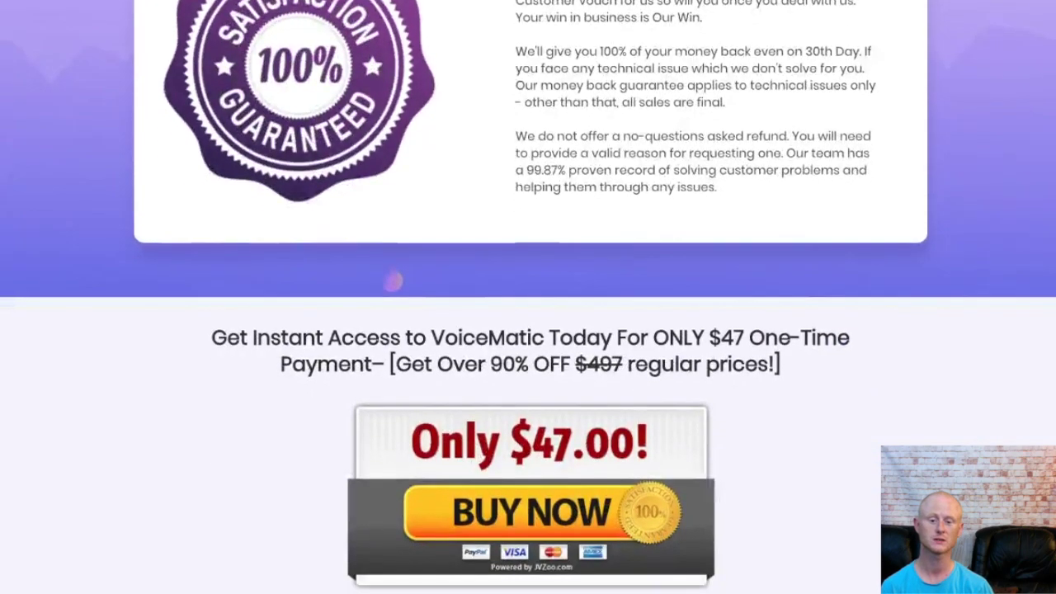
scroll(528, 297, down, 3)
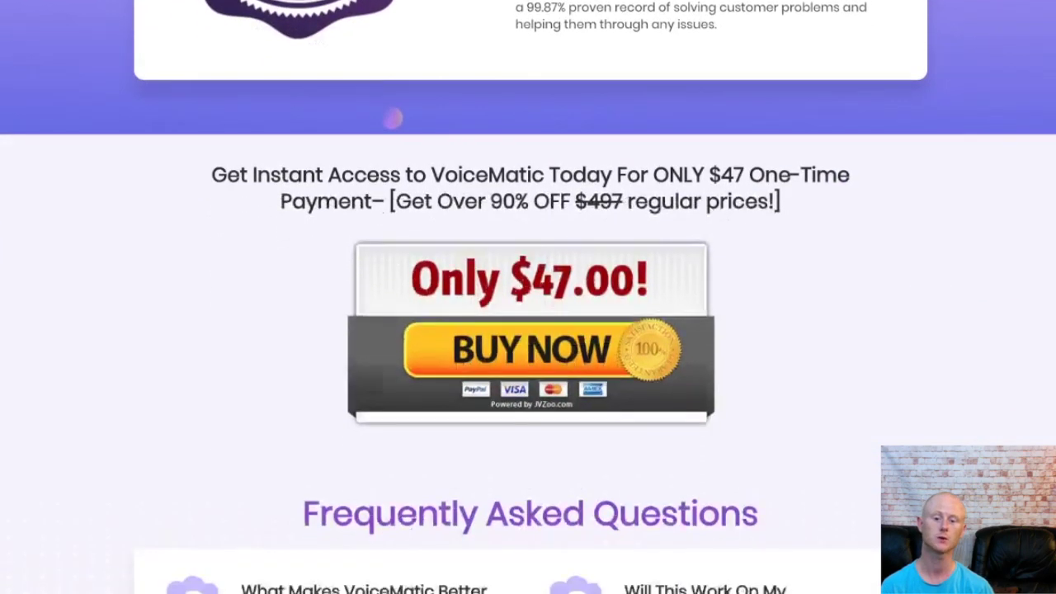
scroll(528, 297, down, 3)
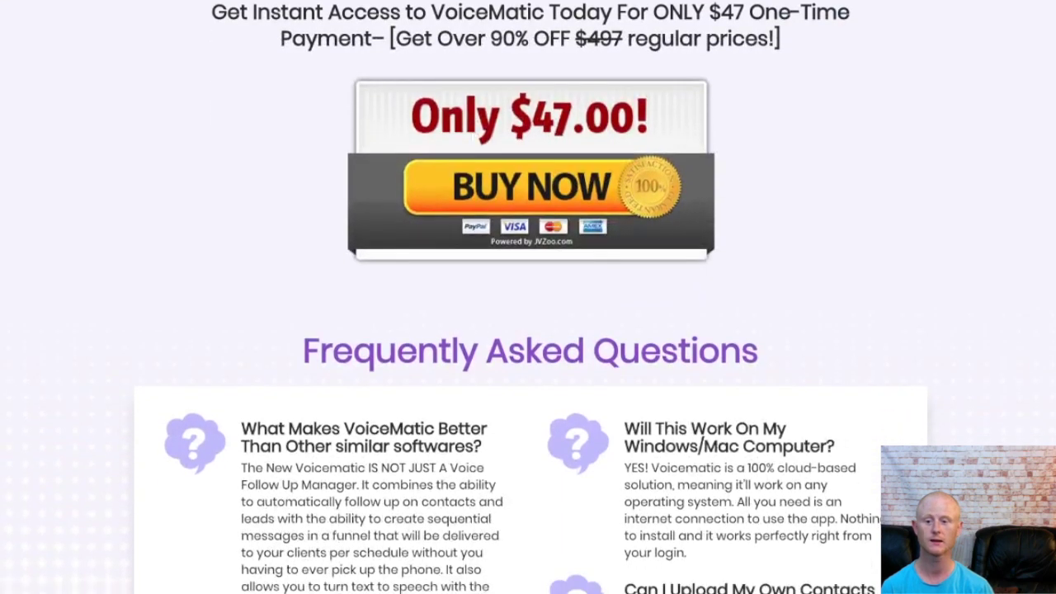
scroll(528, 297, down, 3)
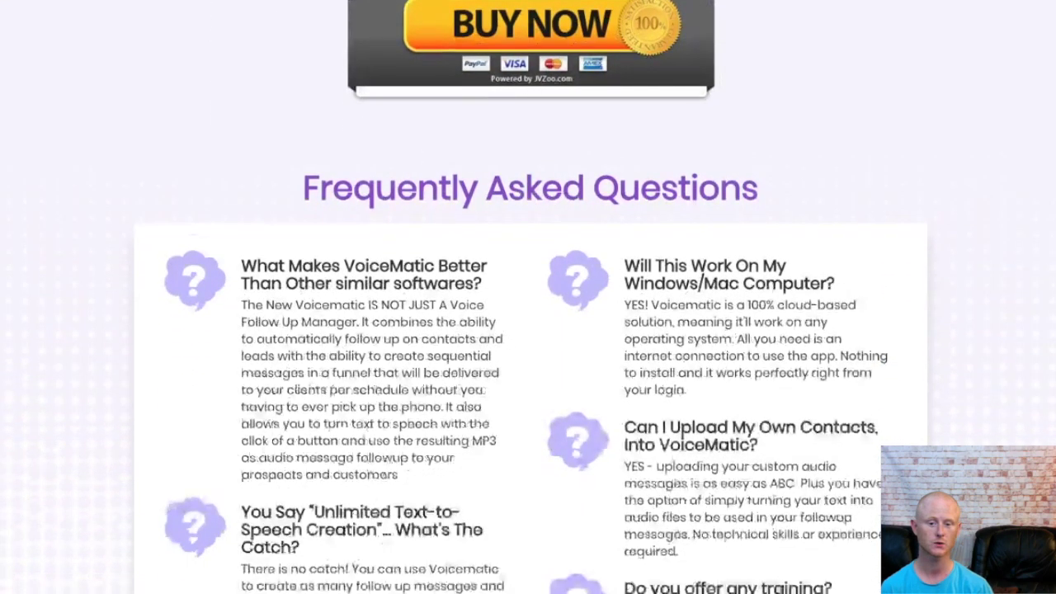
scroll(528, 297, down, 3)
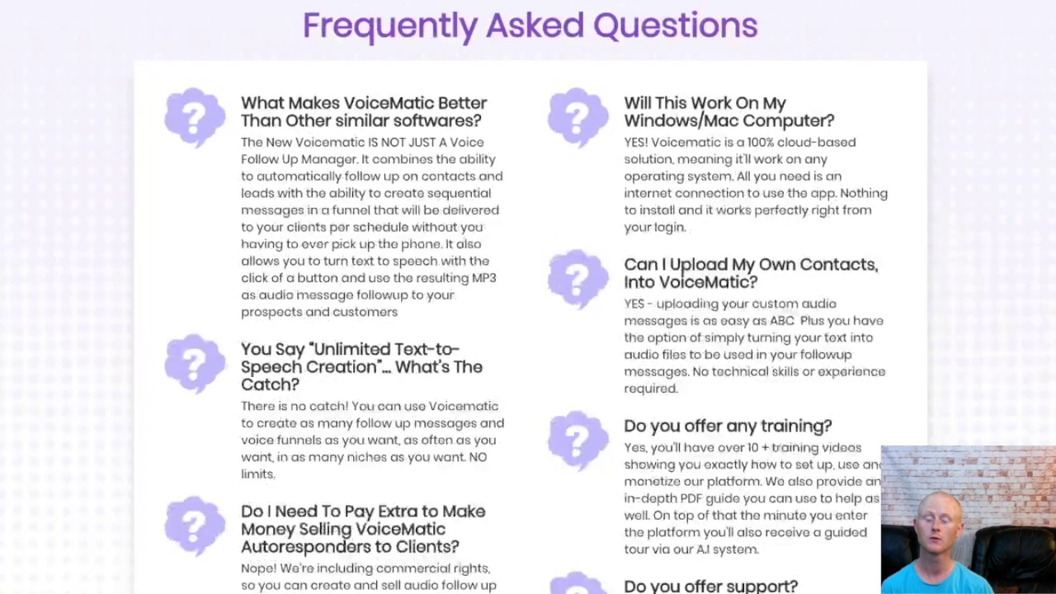
scroll(528, 297, down, 3)
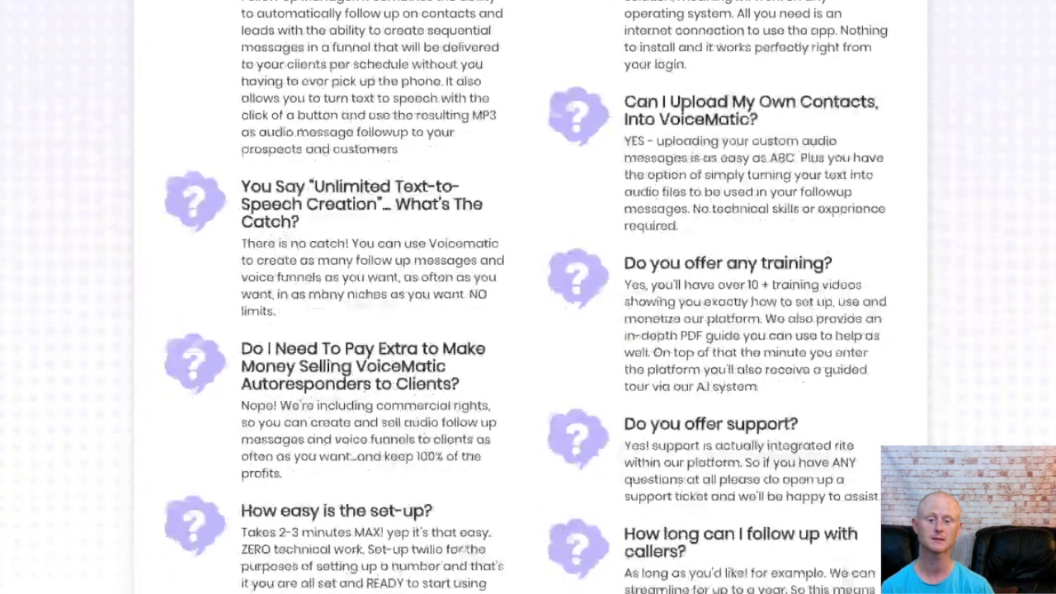
scroll(528, 297, down, 3)
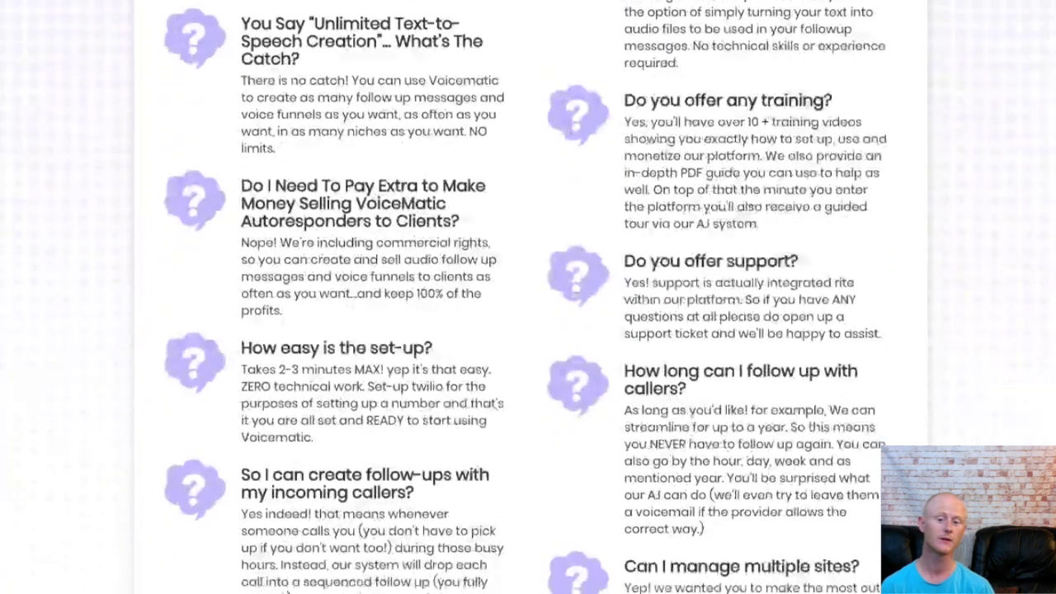
scroll(528, 297, down, 3)
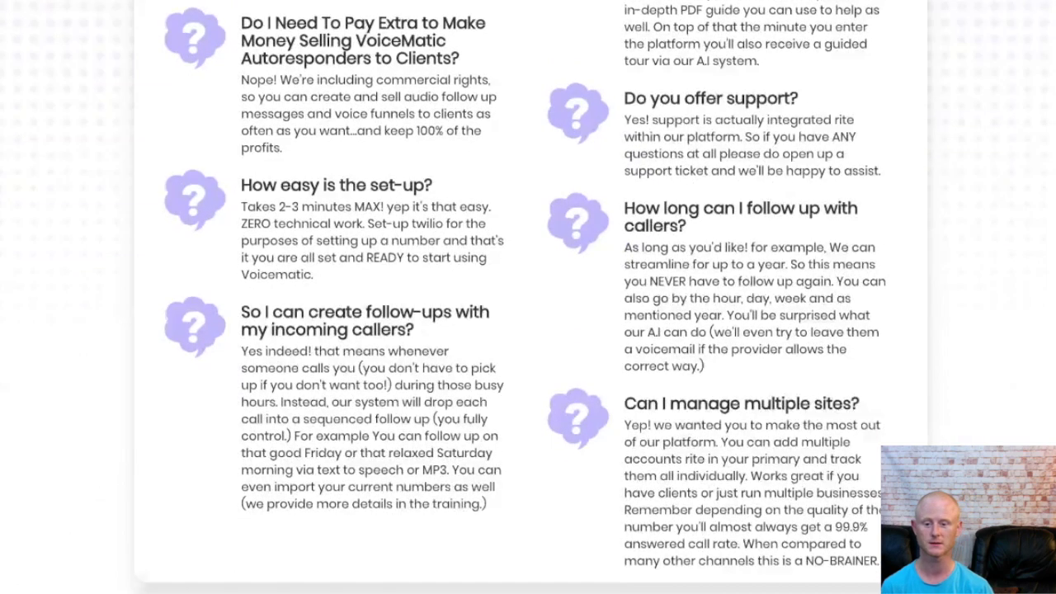
scroll(528, 297, down, 3)
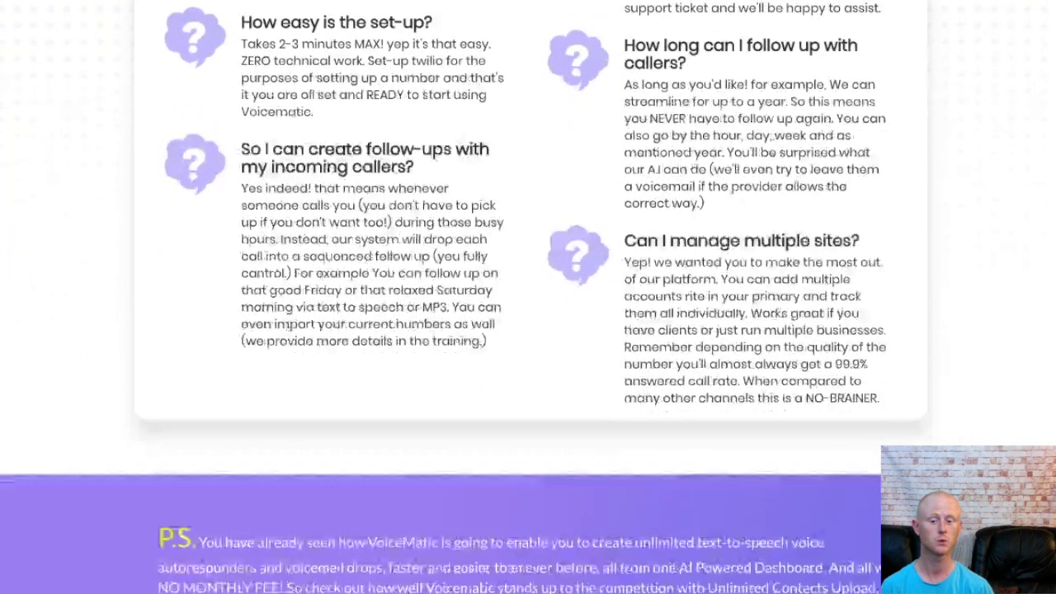
scroll(528, 297, down, 3)
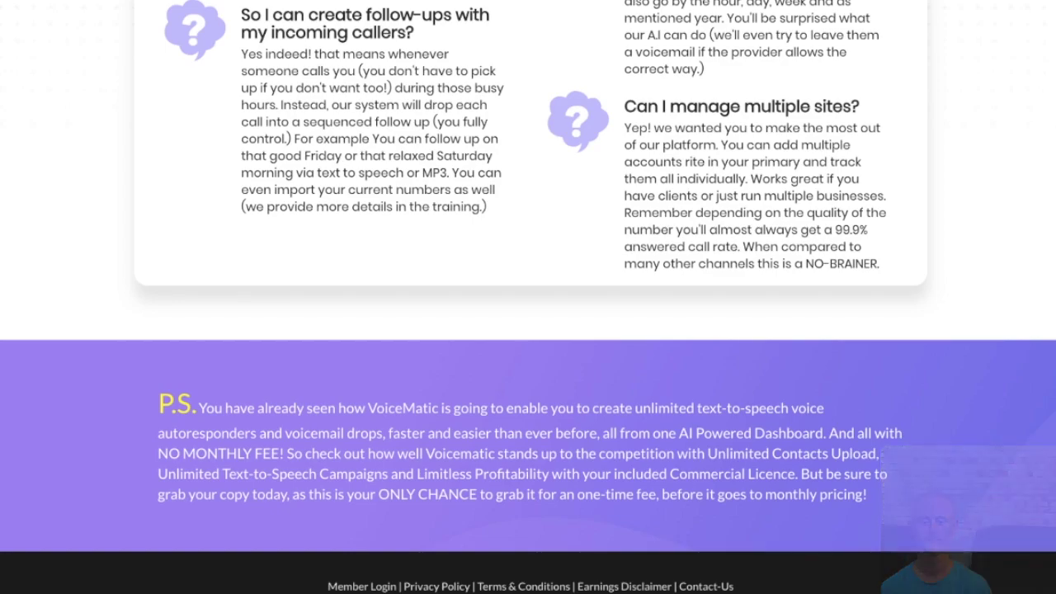
key(super+Tab)
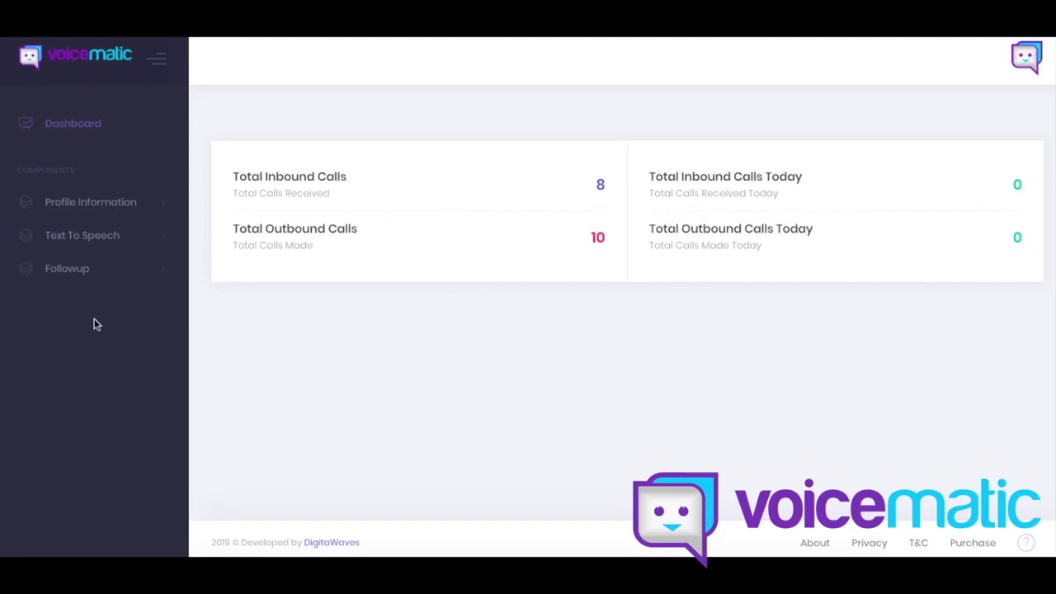
Step: Open Profile Information > Primary and bring the Auto Responder default speech choices into view
click(159, 204)
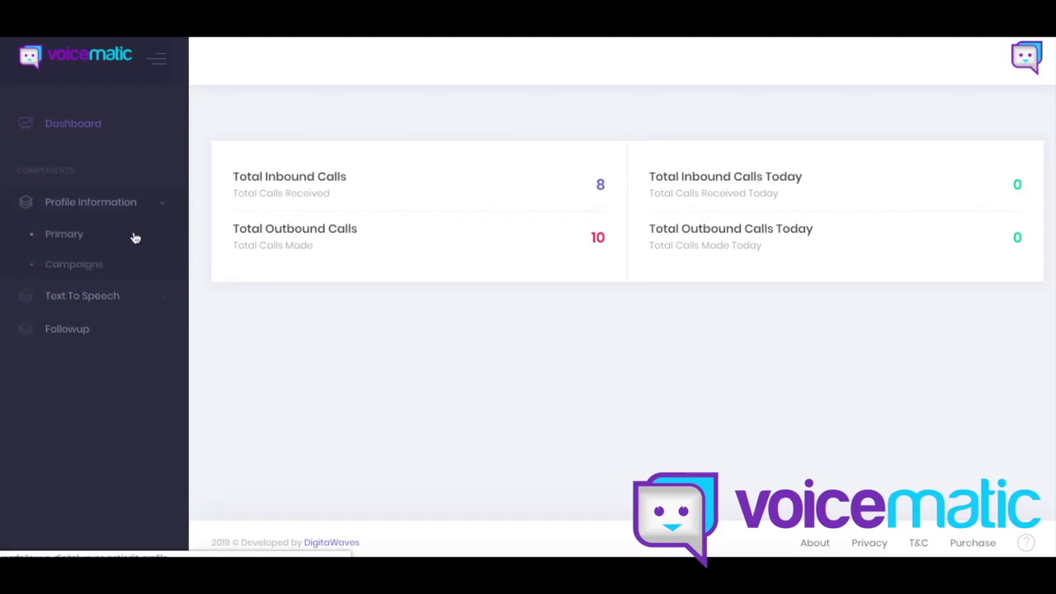
click(135, 239)
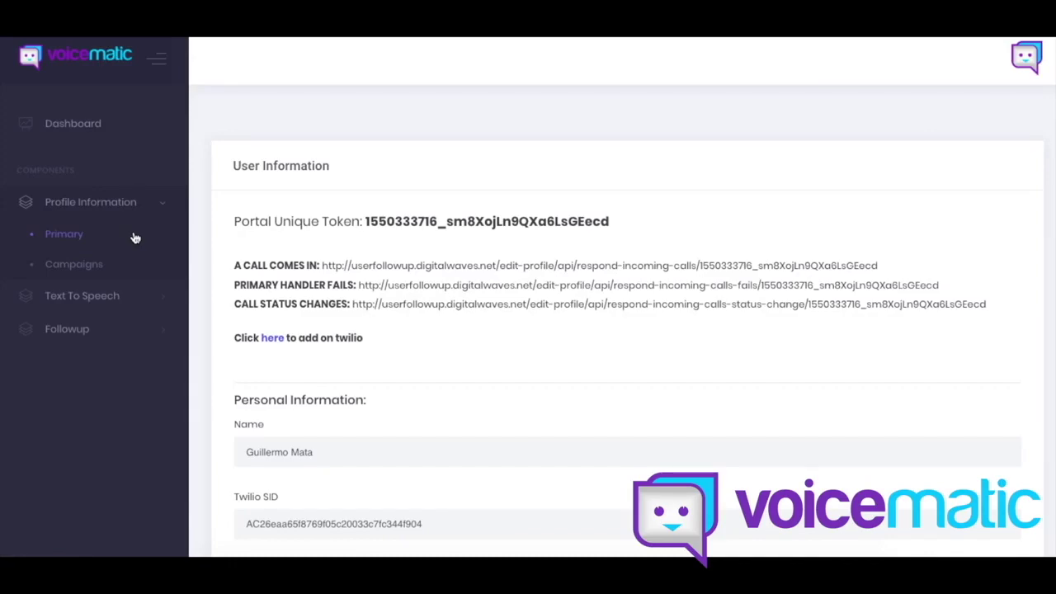
scroll(198, 330, down, 3)
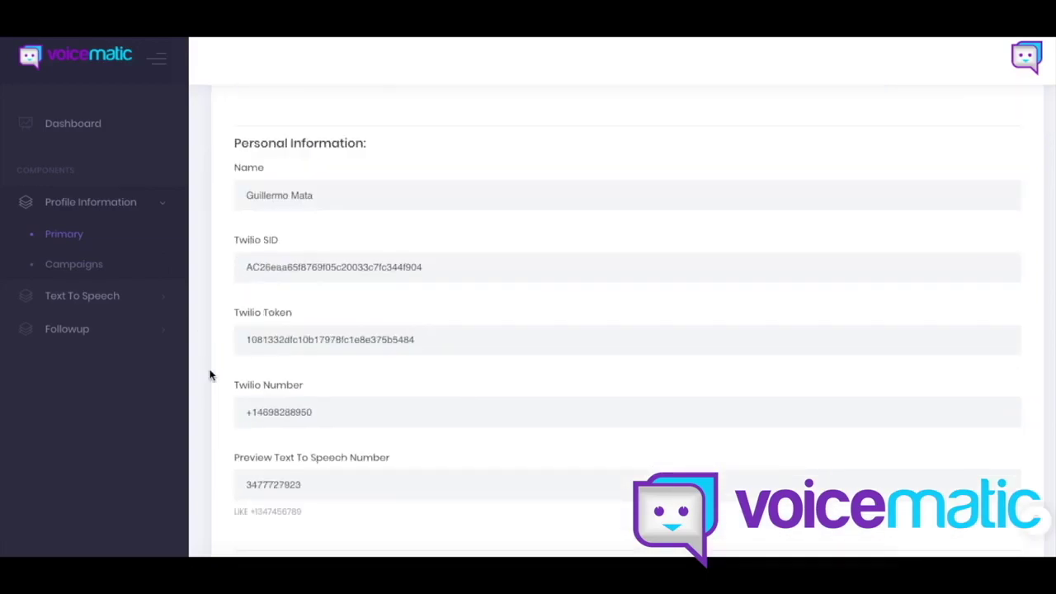
scroll(209, 373, down, 1)
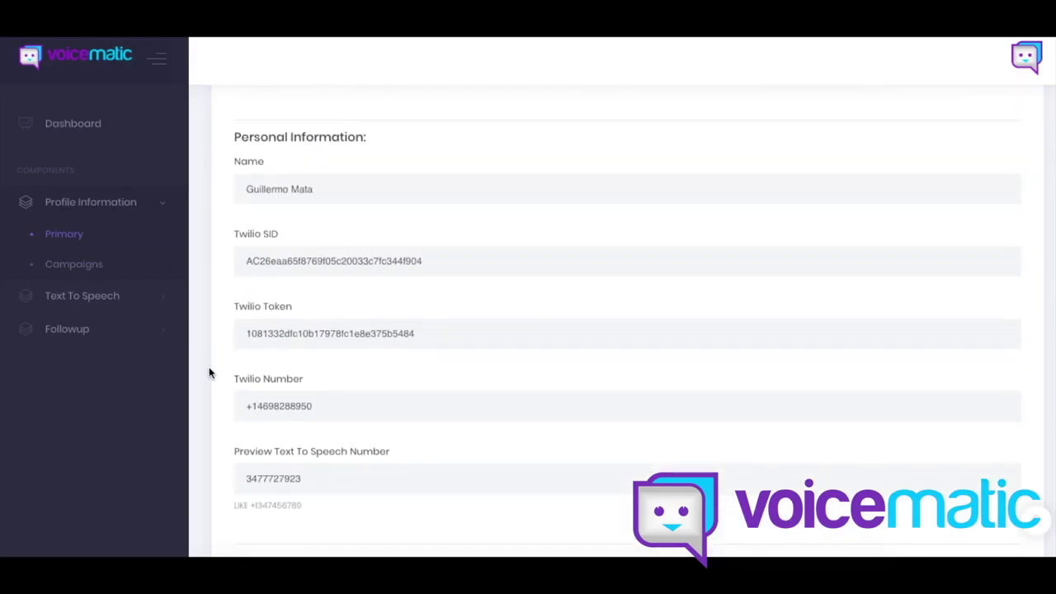
scroll(210, 373, down, 3)
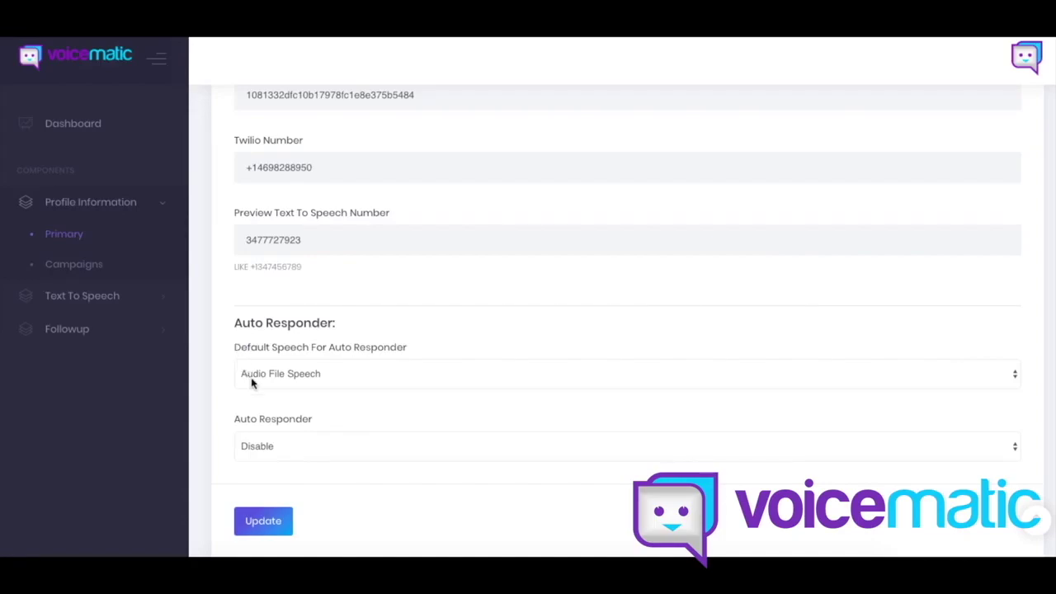
click(251, 377)
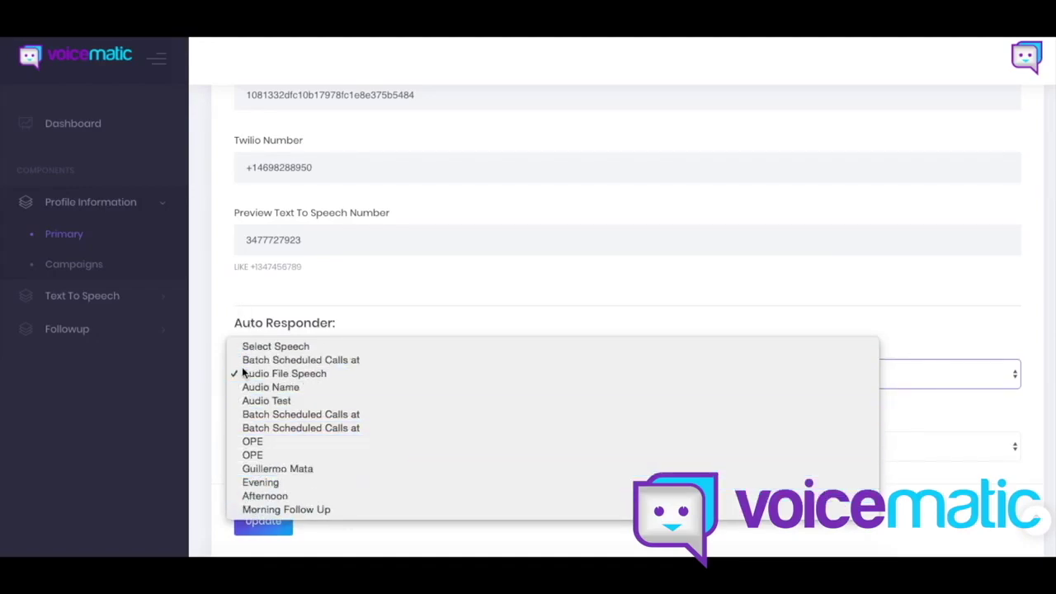
Step: Look over the Default Speech and Auto Responder options unchanged, then go to Campaigns
click(206, 436)
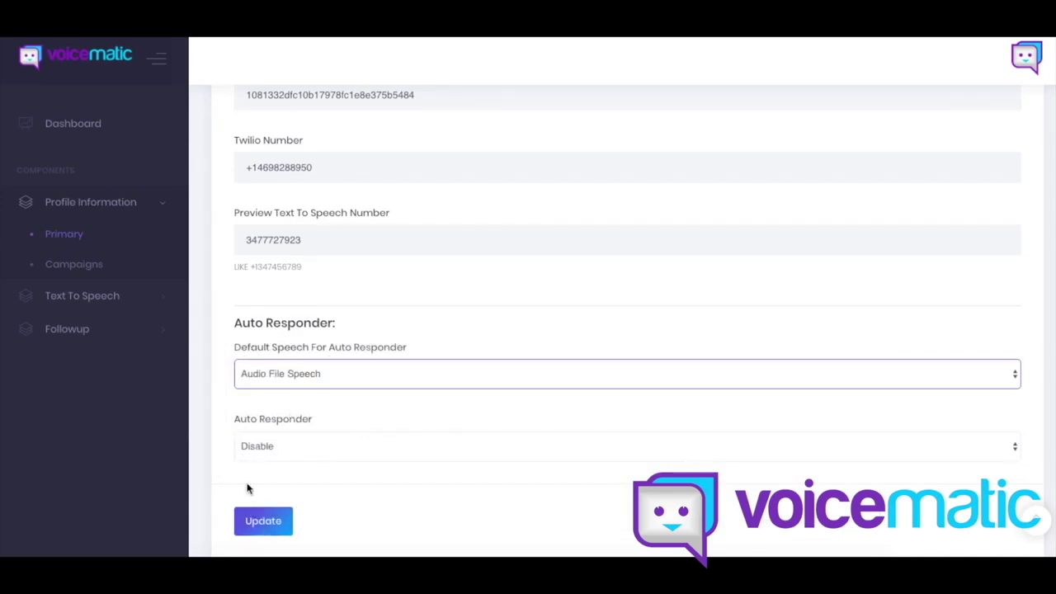
click(250, 444)
click(217, 443)
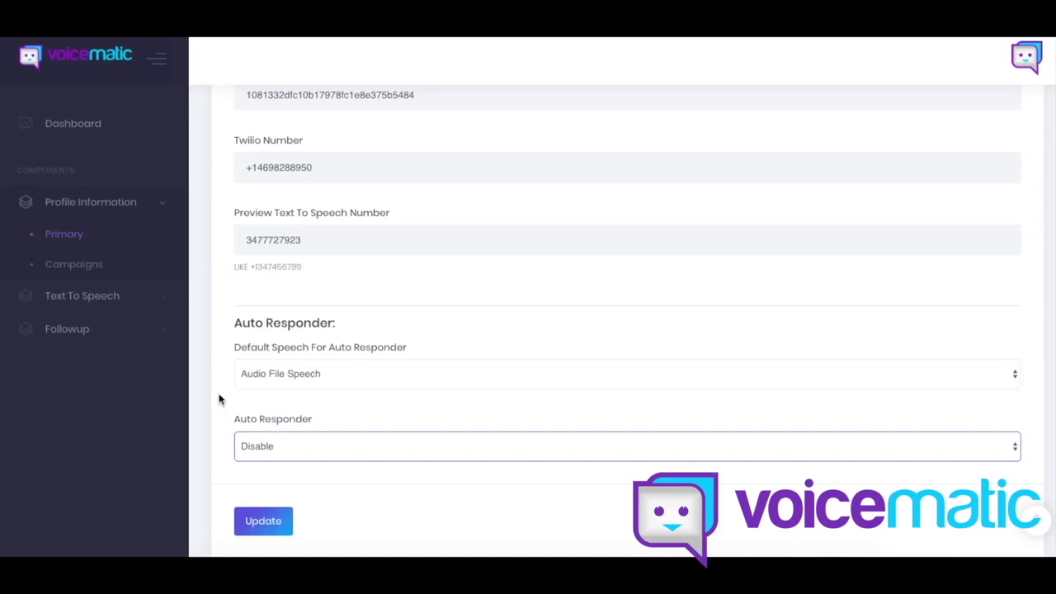
click(93, 266)
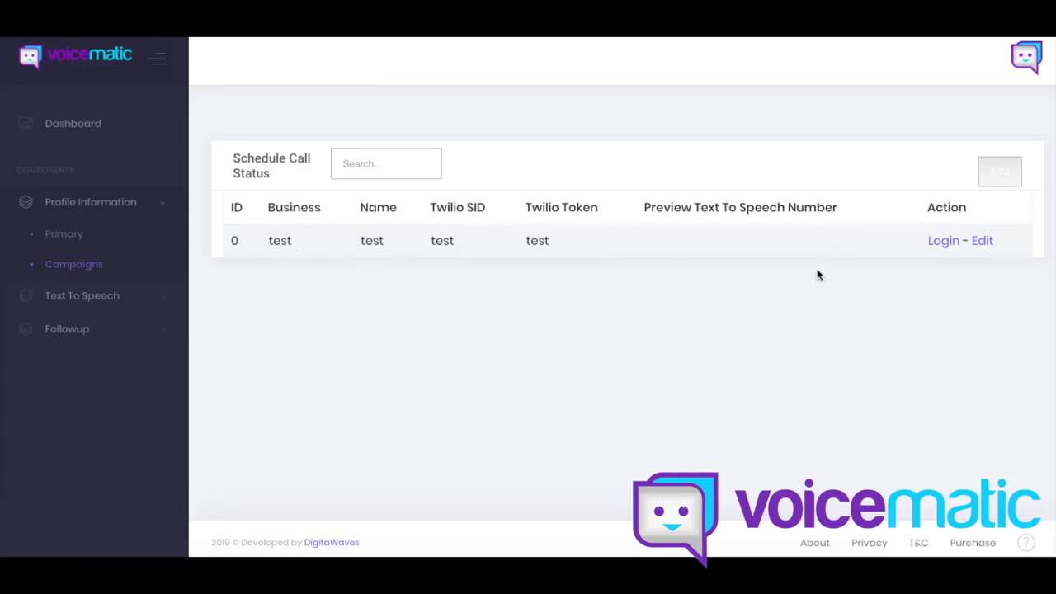
click(1004, 178)
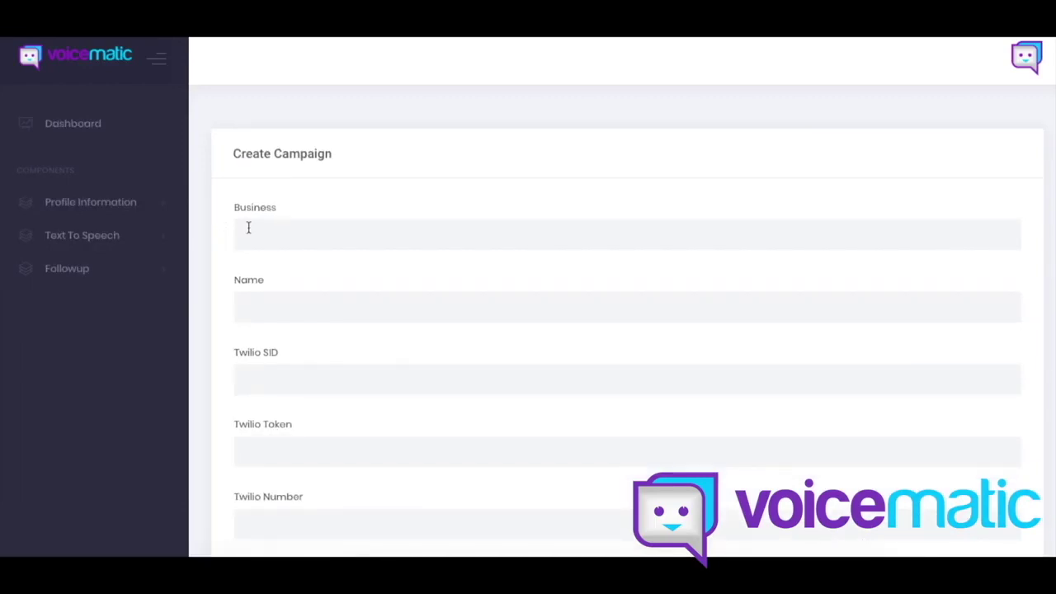
scroll(251, 289, down, 3)
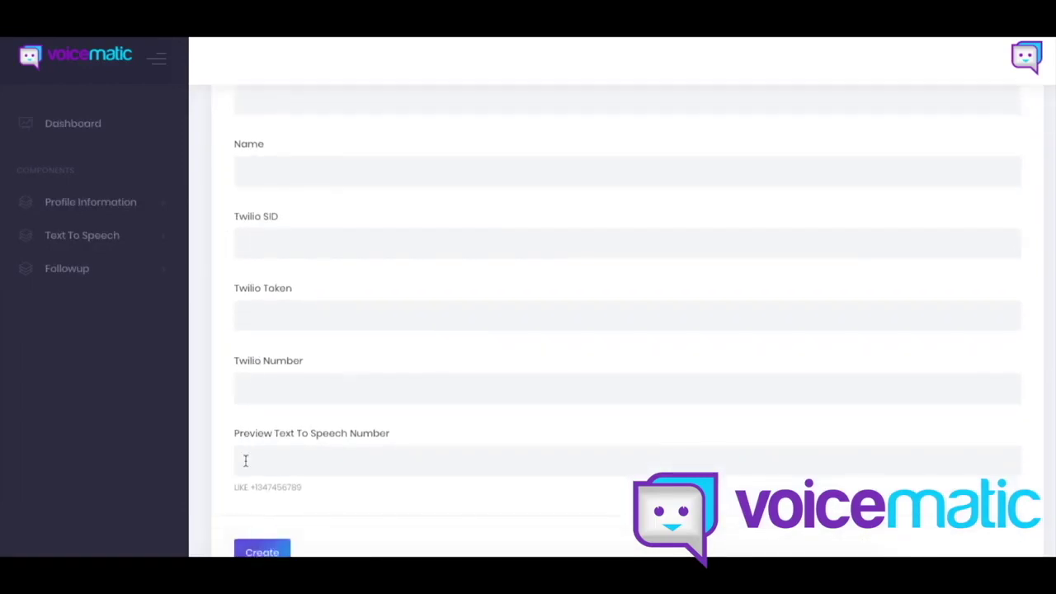
click(157, 205)
click(130, 269)
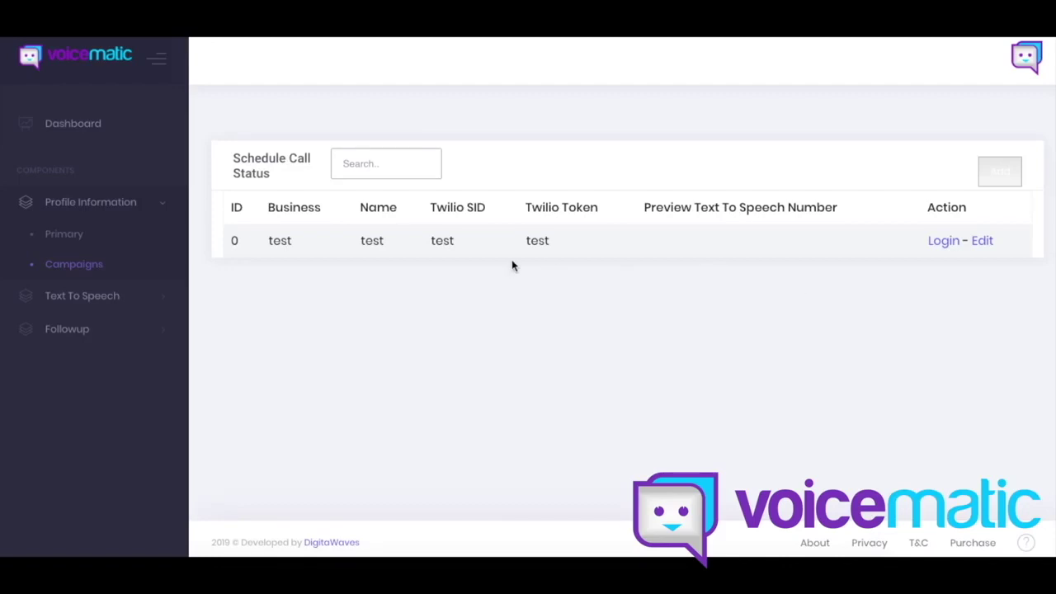
click(108, 241)
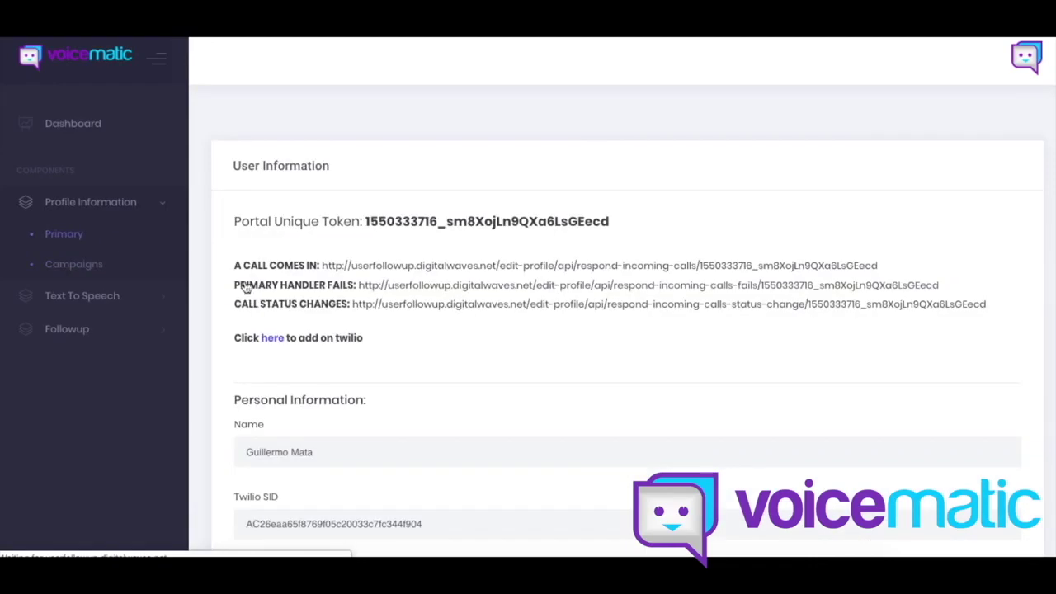
scroll(242, 285, down, 3)
scroll(235, 273, down, 2)
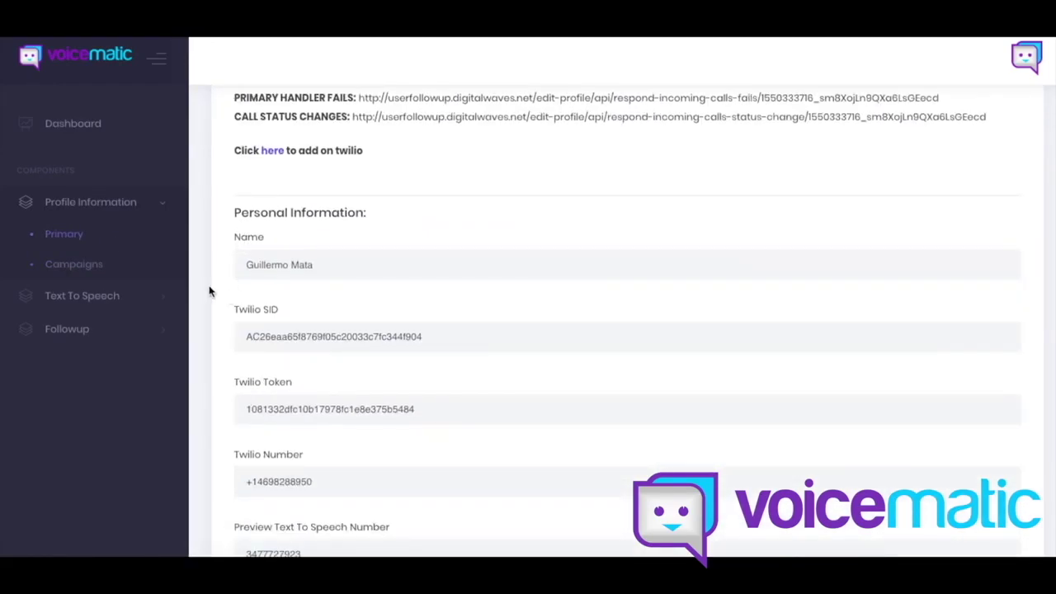
scroll(206, 290, down, 2)
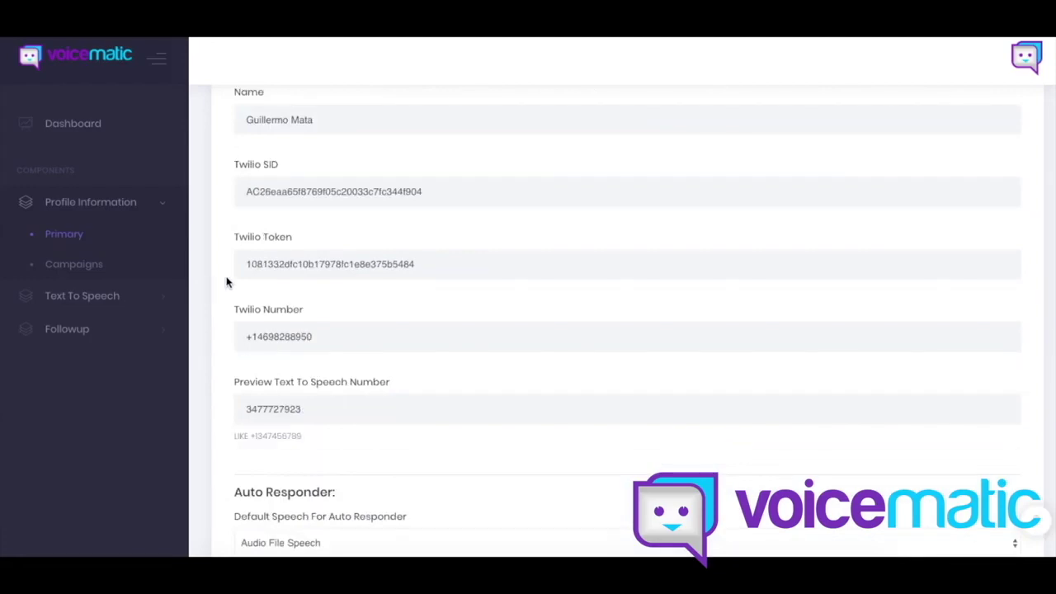
scroll(223, 284, up, 1)
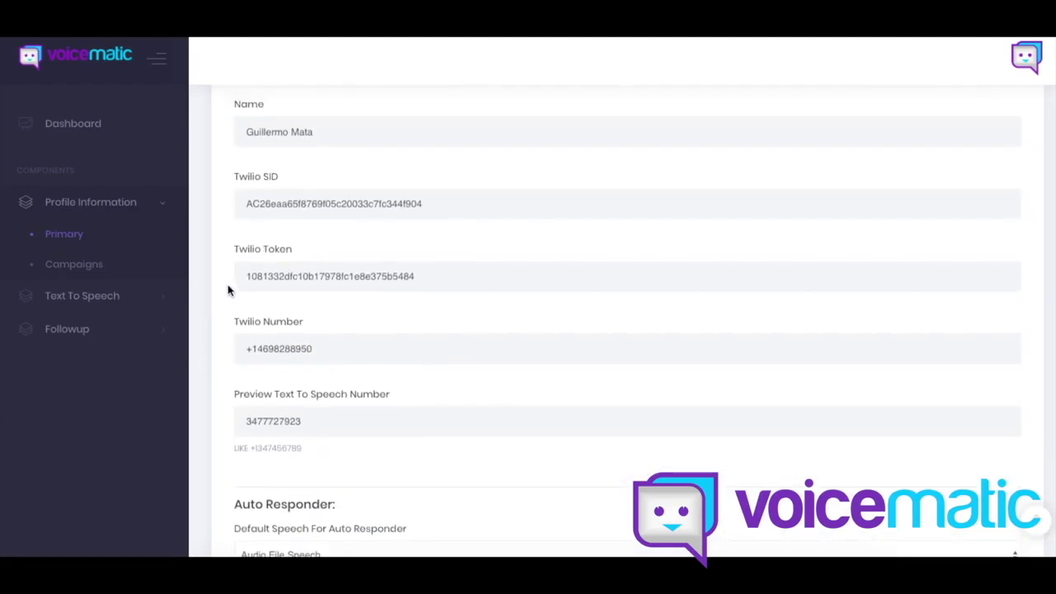
scroll(204, 289, down, 3)
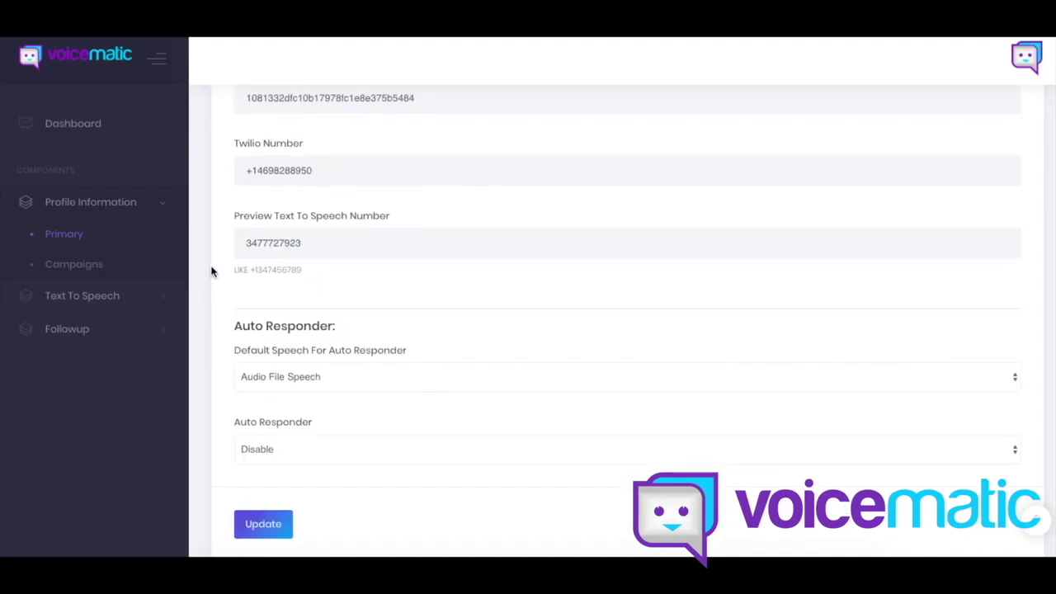
scroll(220, 273, up, 6)
scroll(223, 272, down, 2)
scroll(224, 271, down, 1)
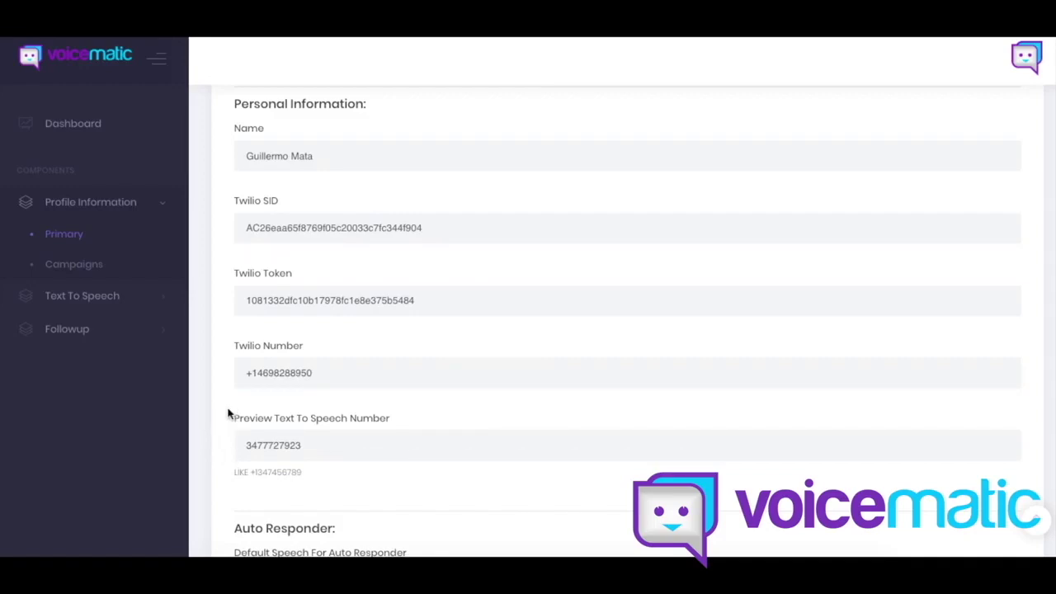
click(106, 270)
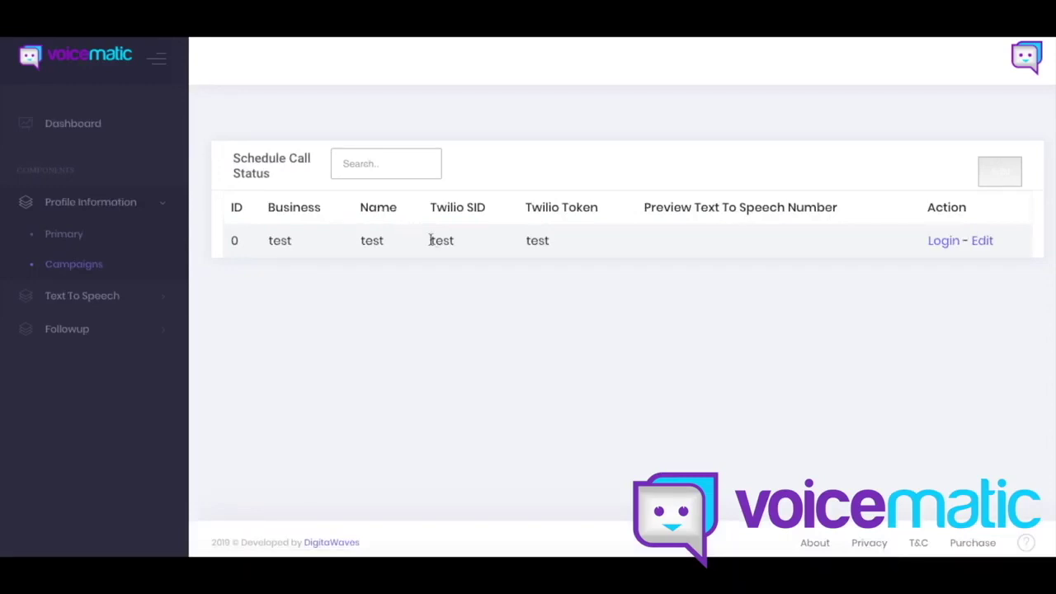
Step: Search the campaigns list for 'a', clear the search, and go to Text To Speech
click(366, 170)
text(a)
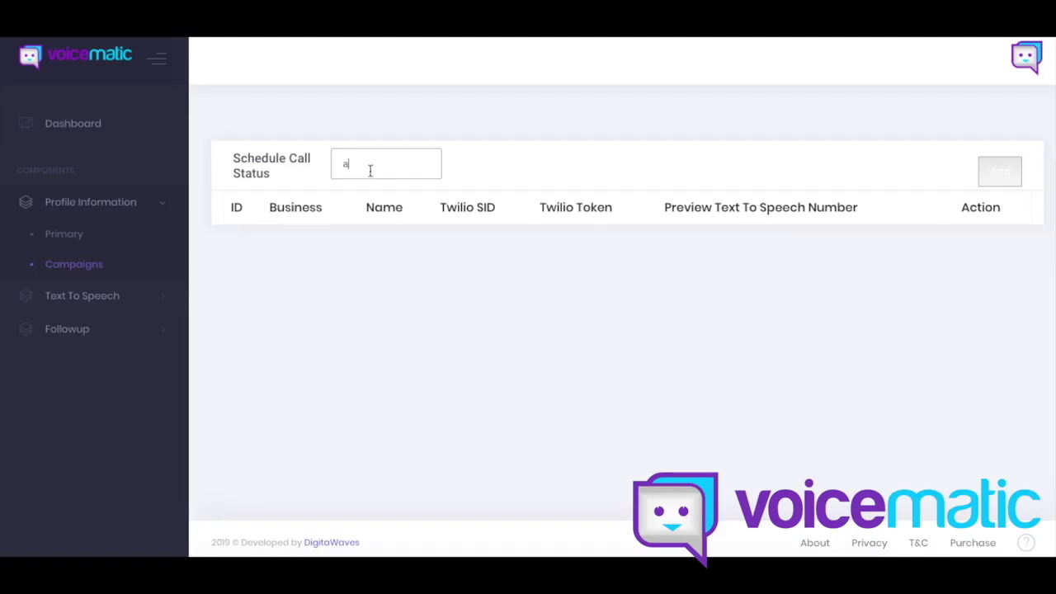
key(BackSpace)
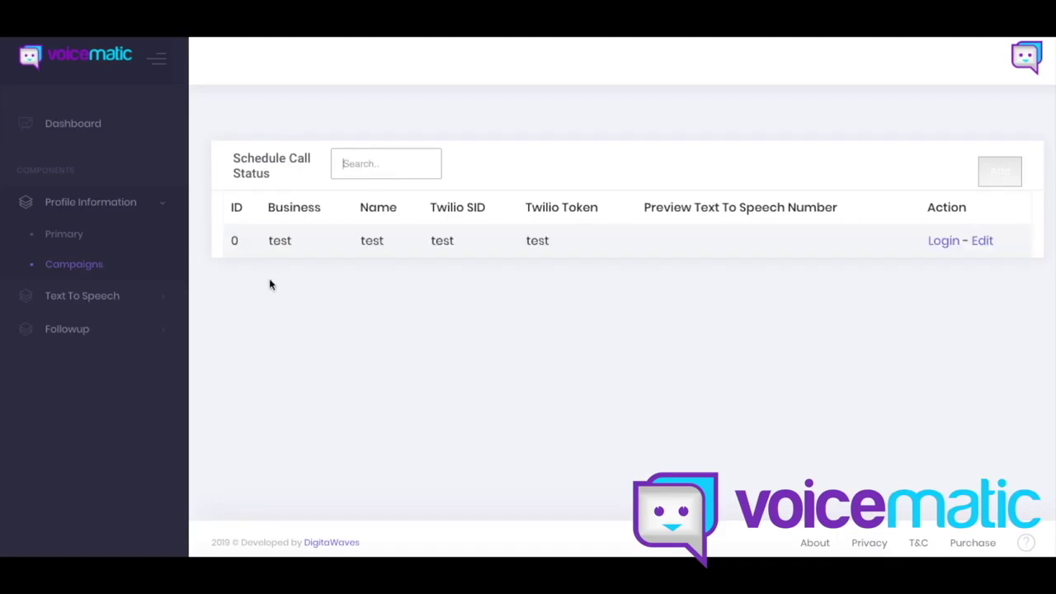
click(173, 302)
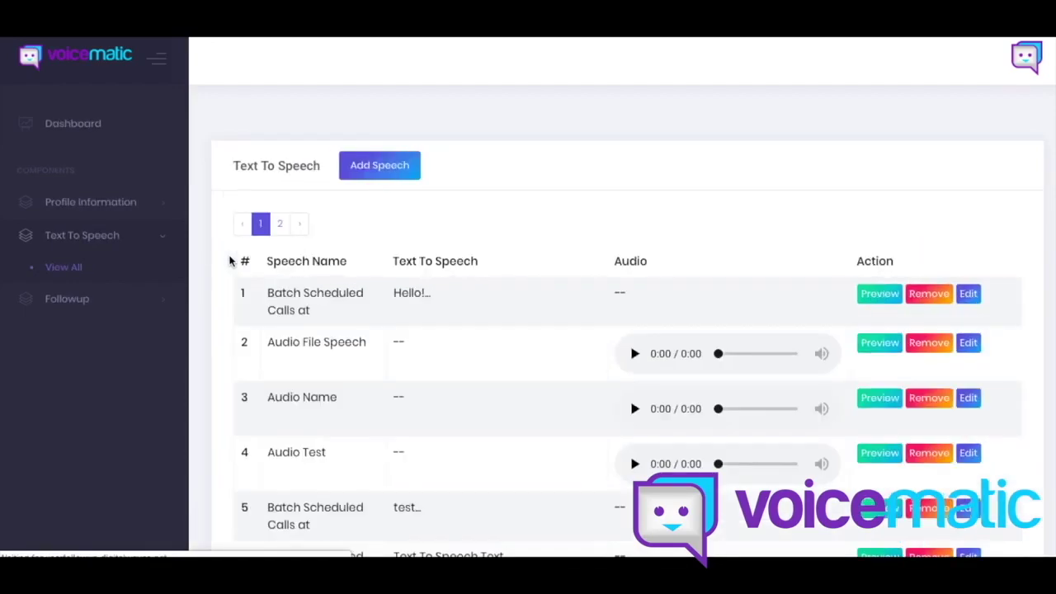
Step: Scroll through the Text To Speech table and bring up the Add Speech form
scroll(238, 332, down, 3)
scroll(238, 333, up, 3)
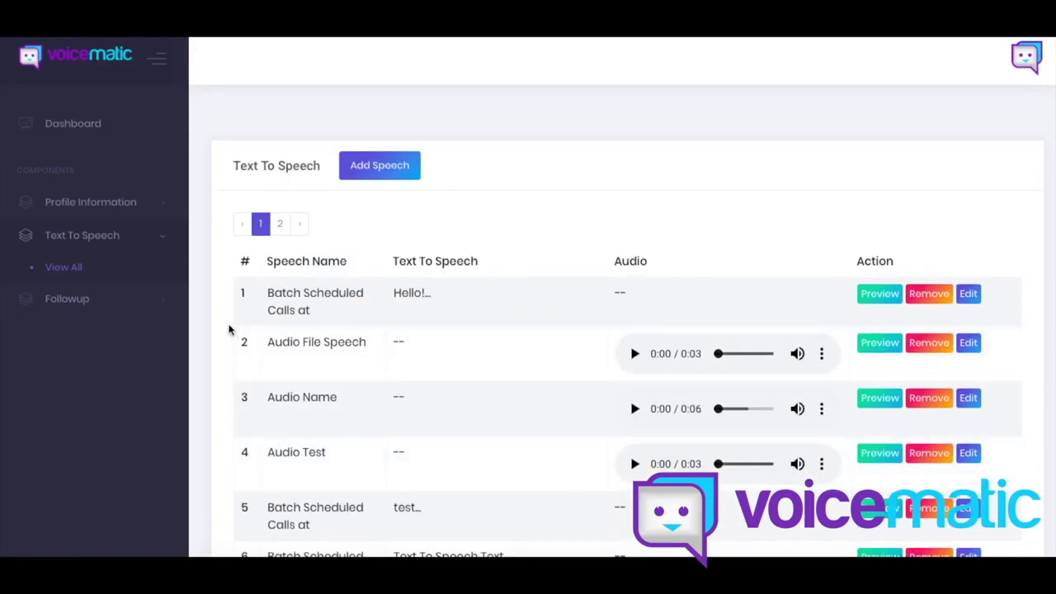
scroll(226, 326, down, 2)
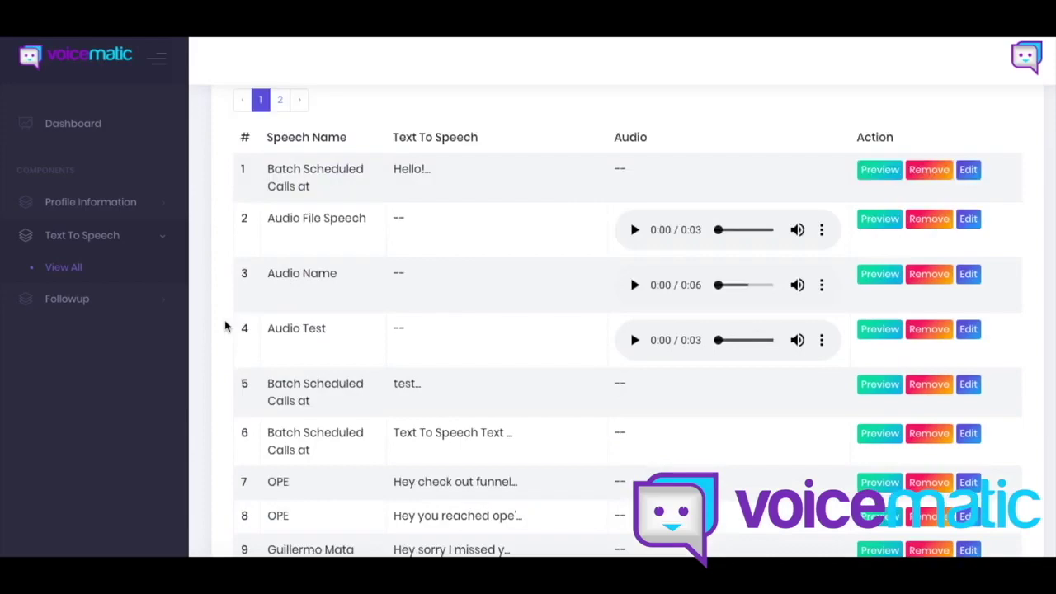
scroll(226, 326, up, 2)
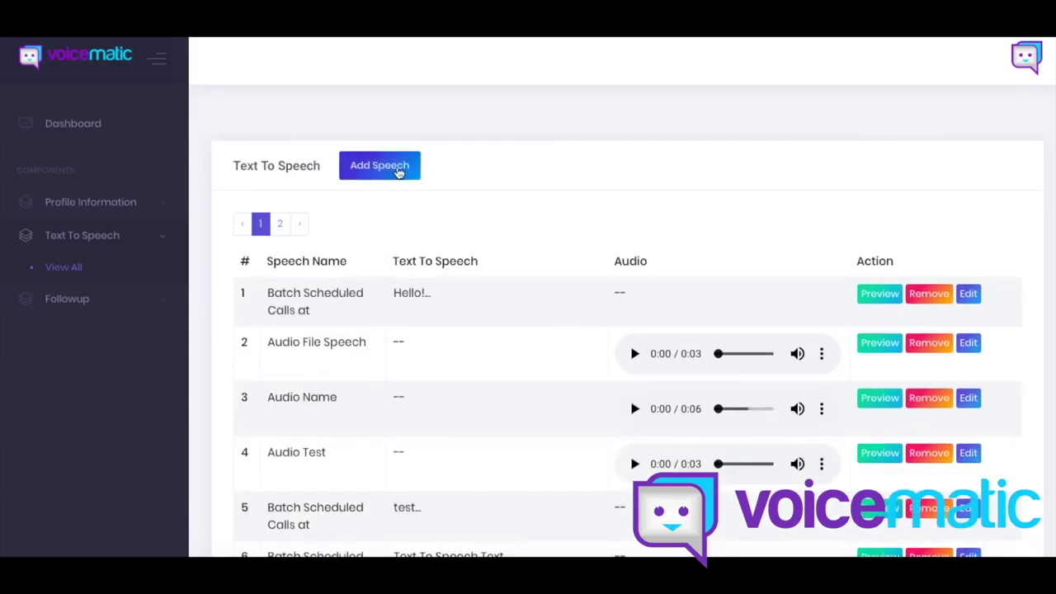
click(399, 171)
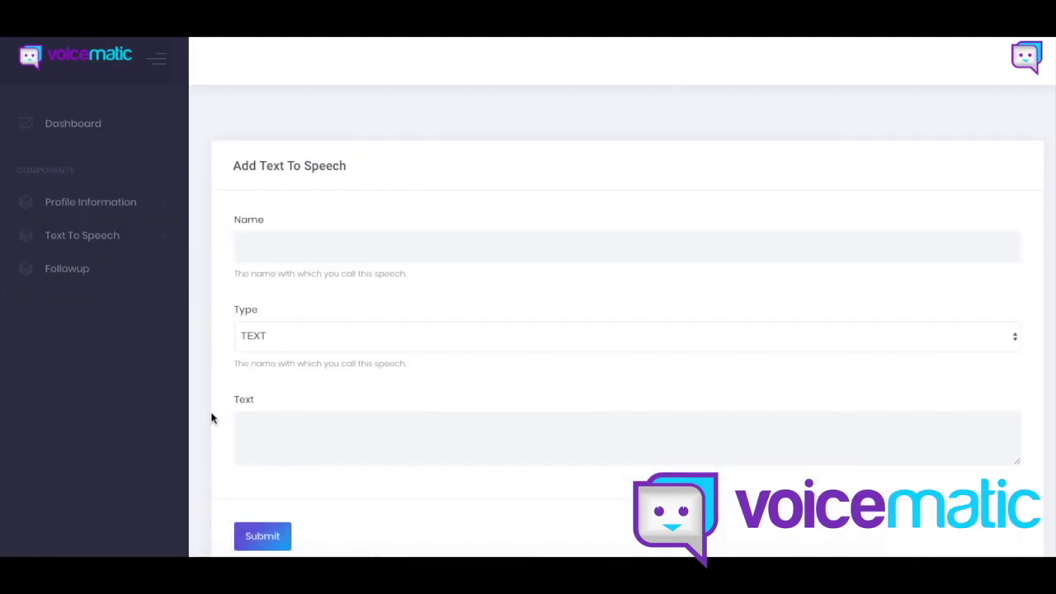
Step: Name the new speech '1' and set its Type to VOICE
scroll(212, 418, down, 1)
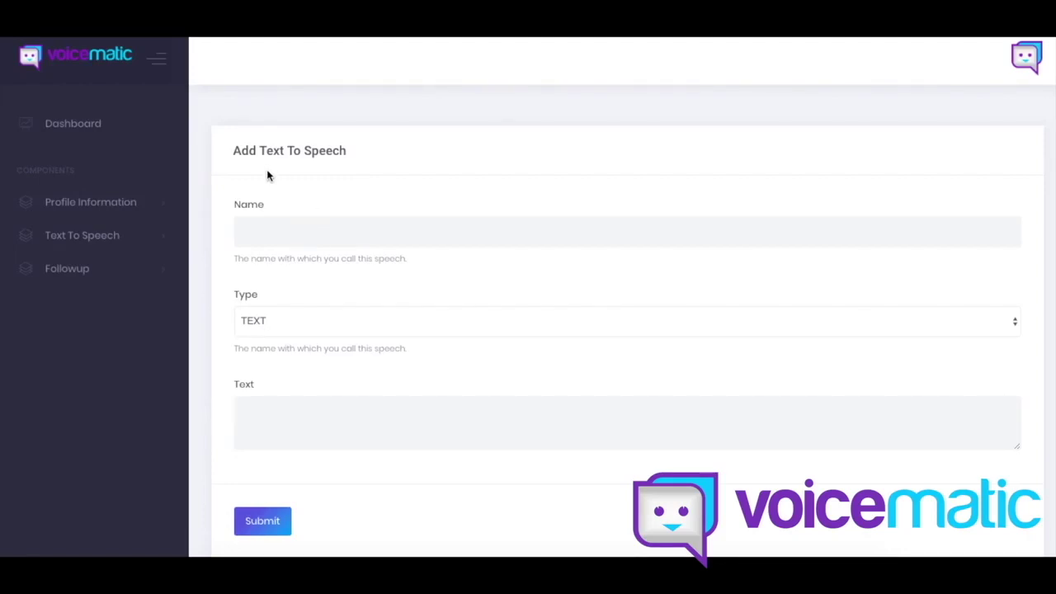
click(262, 234)
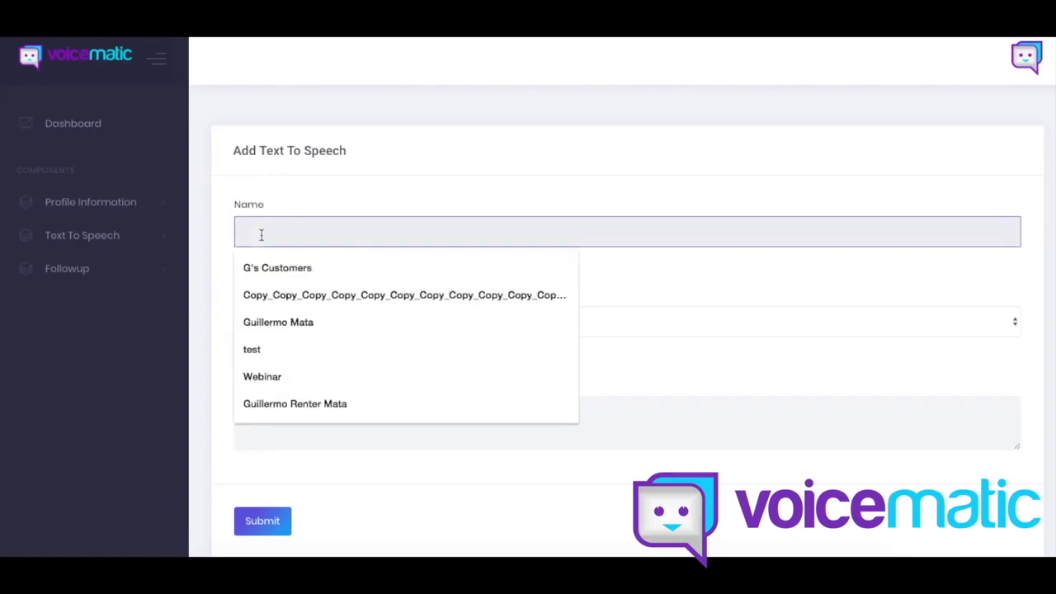
text(1)
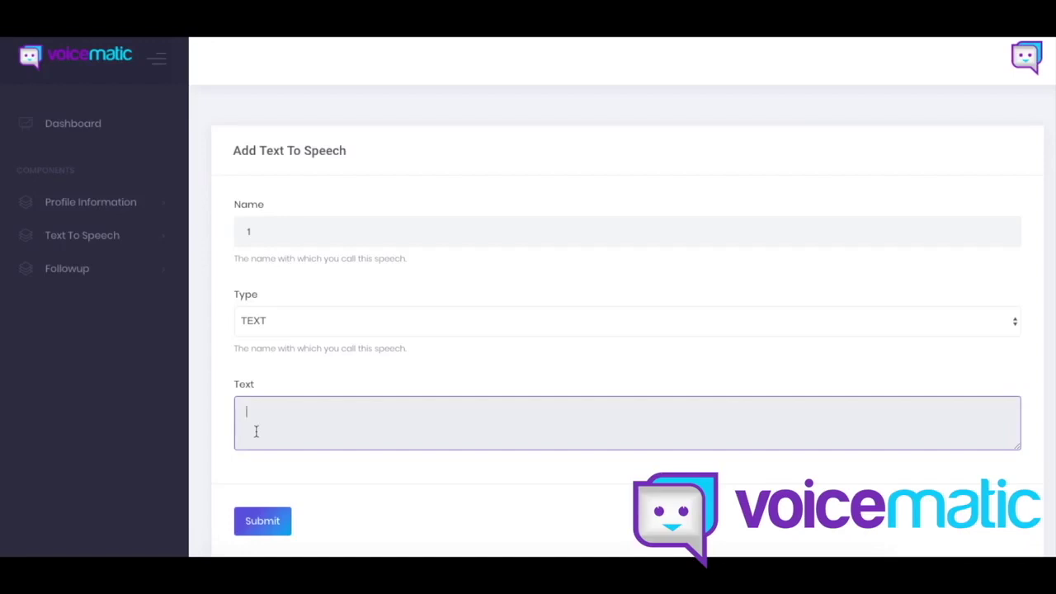
click(252, 323)
click(257, 334)
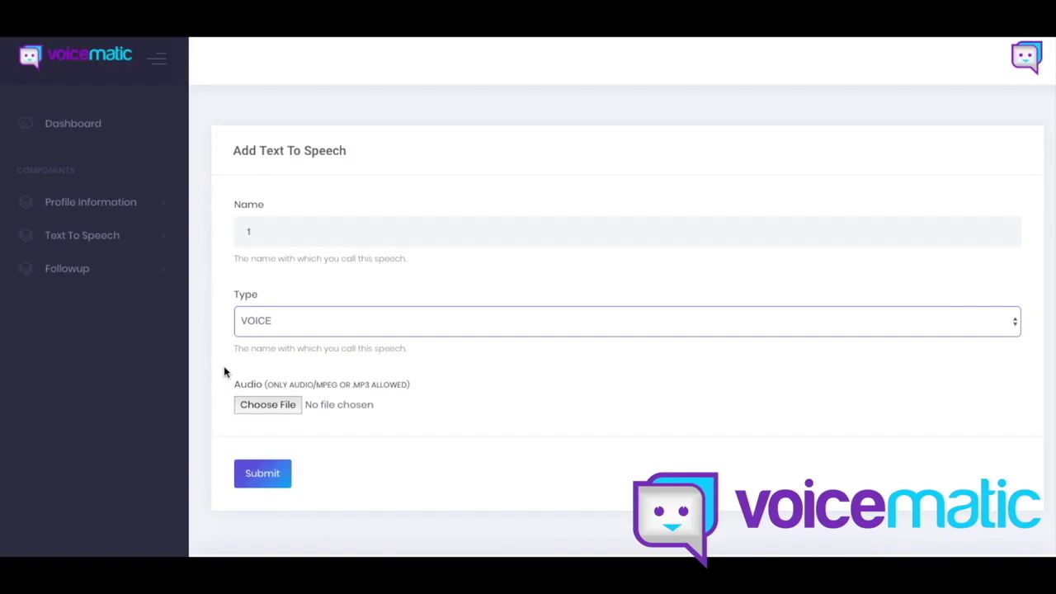
click(151, 246)
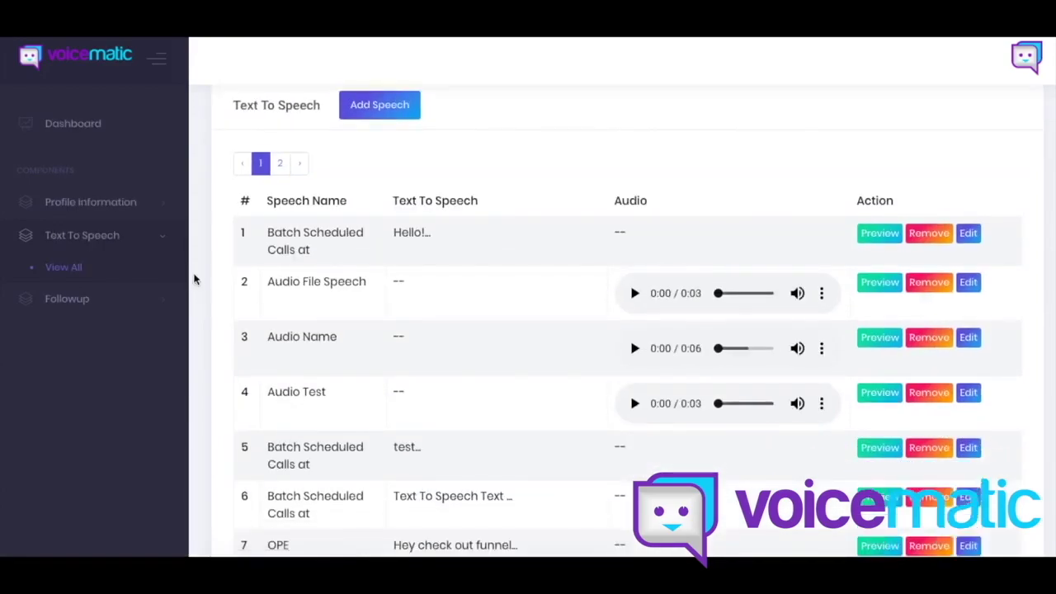
Step: Scroll the Text To Speech list to check 'Audio Name' and the 'Batch Scheduled Calls at' entries
scroll(253, 256, down, 2)
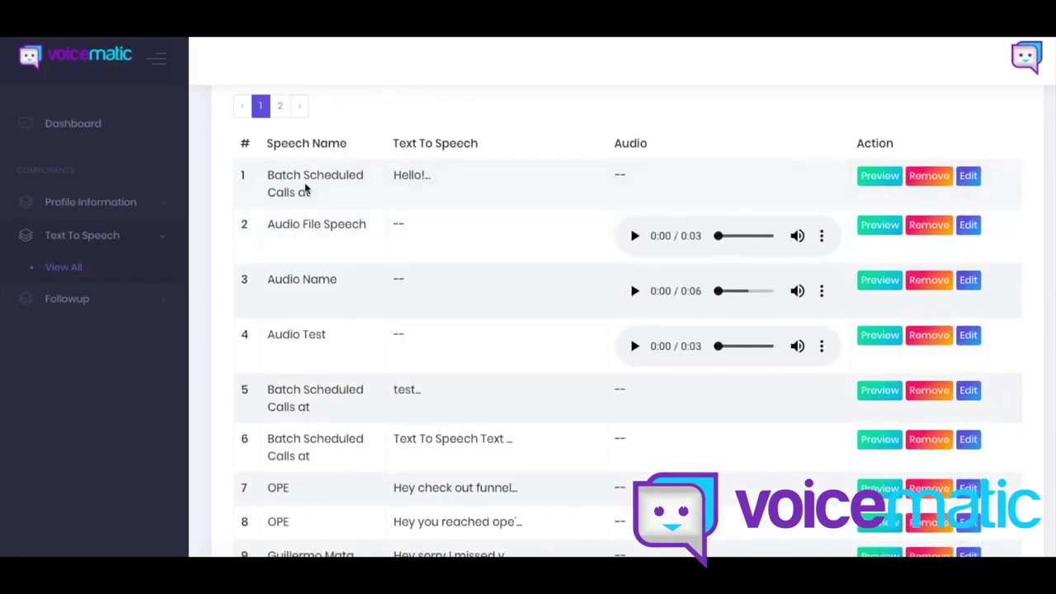
scroll(306, 537, down, 2)
scroll(278, 255, up, 5)
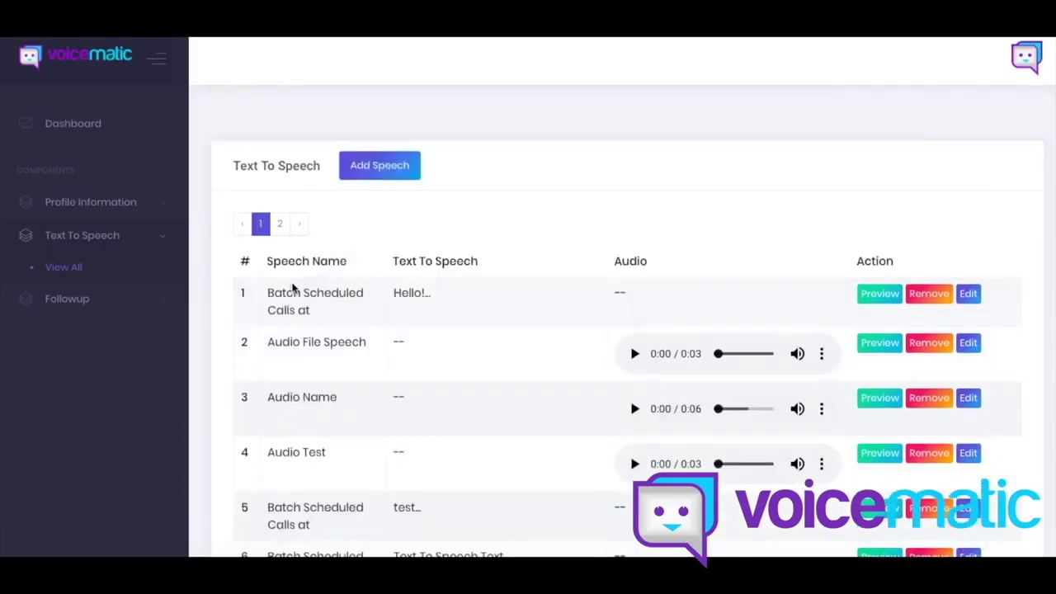
scroll(292, 283, down, 3)
scroll(295, 306, down, 2)
scroll(351, 169, up, 5)
scroll(960, 302, down, 1)
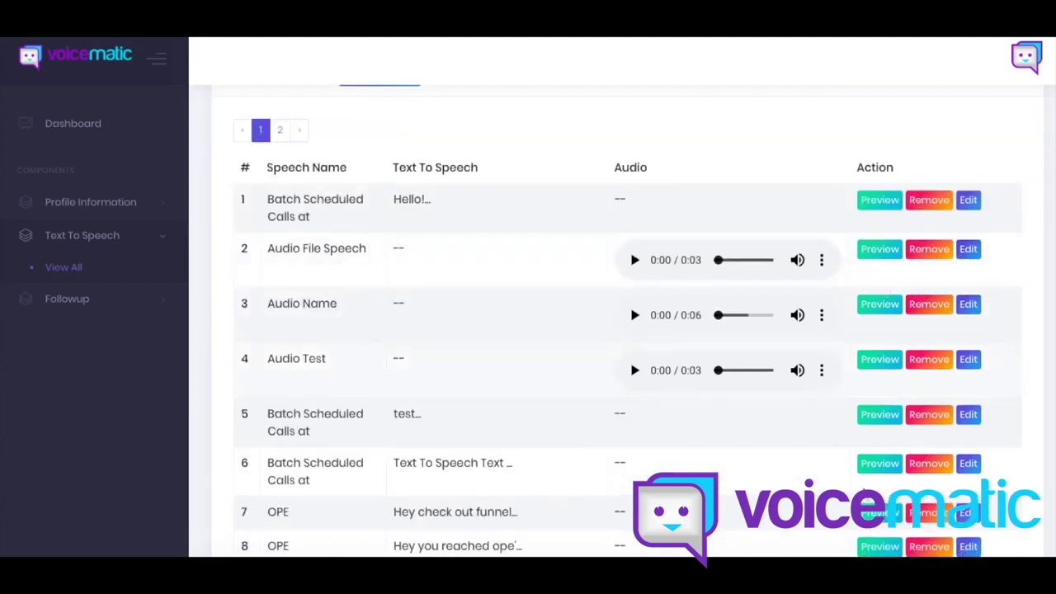
Step: Play the row 4 Audio Test recording twice, then scroll the first page of speeches
click(634, 371)
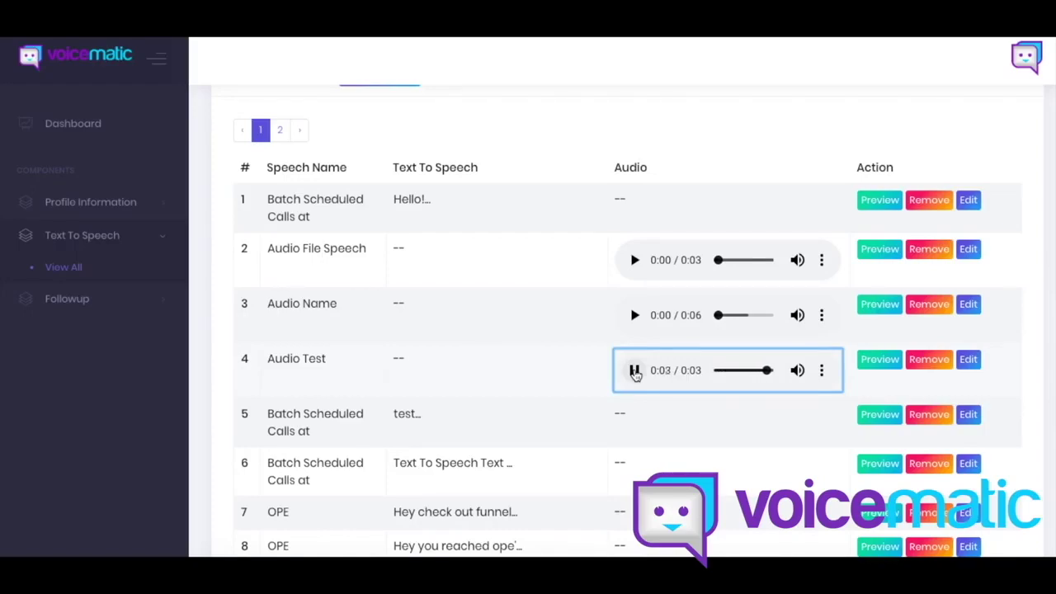
click(635, 371)
click(218, 391)
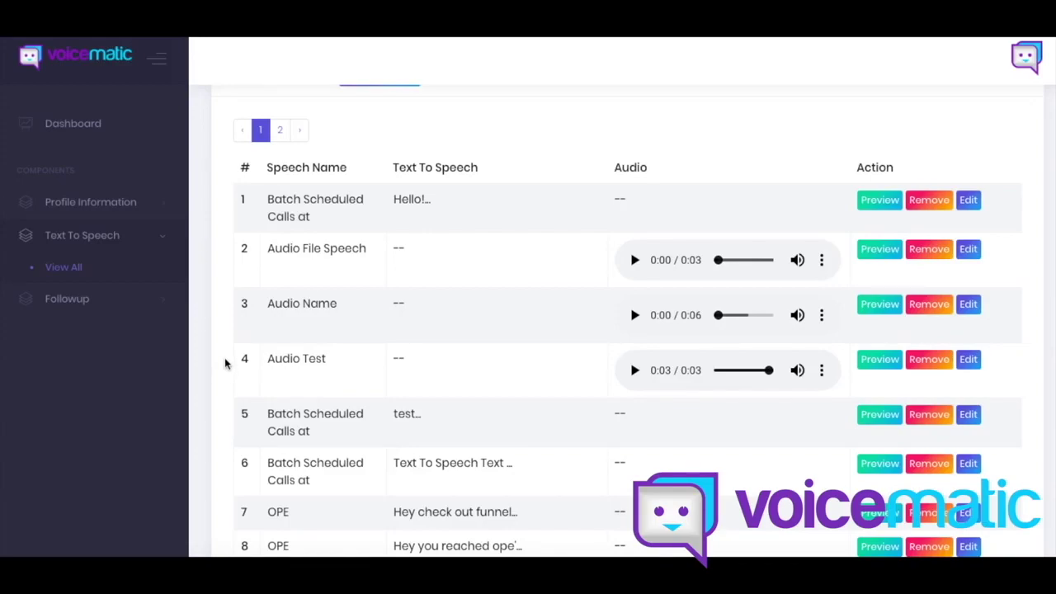
scroll(225, 364, down, 3)
scroll(219, 371, up, 1)
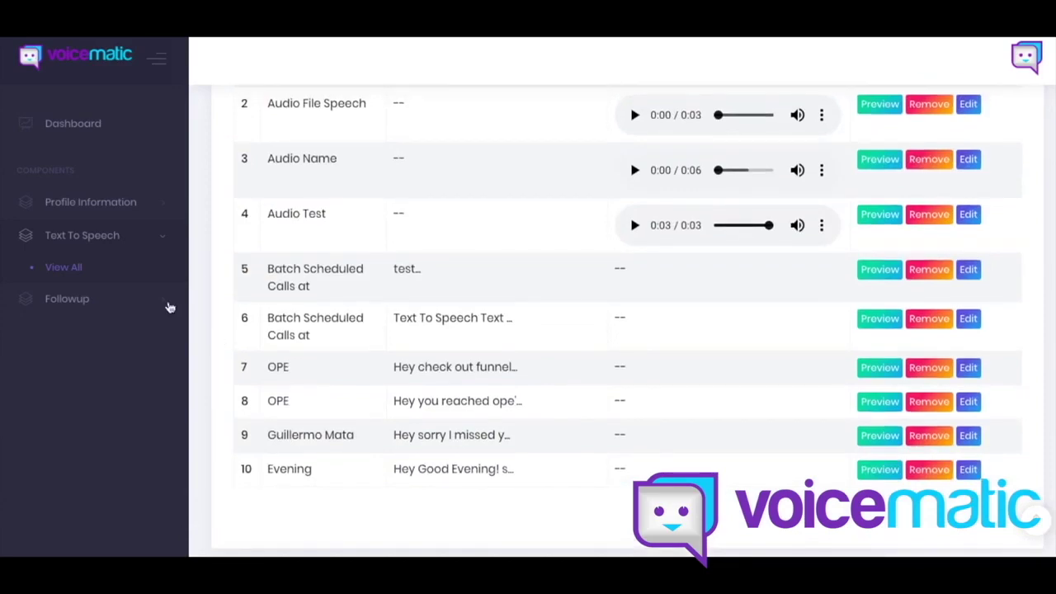
Step: Open Followup's Schedule a call page and view the pending contact's past call times
click(150, 299)
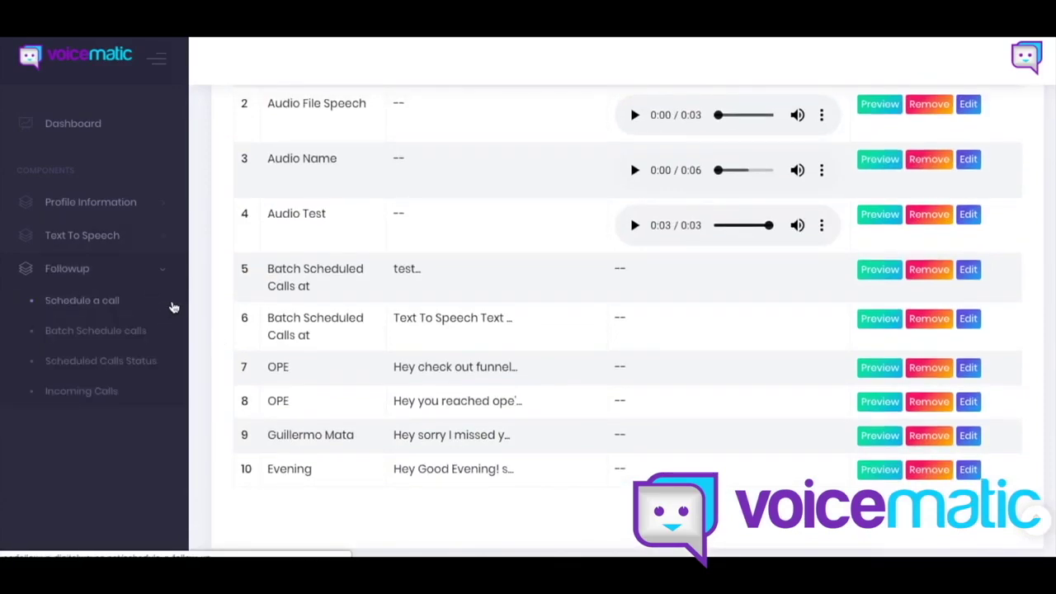
click(172, 304)
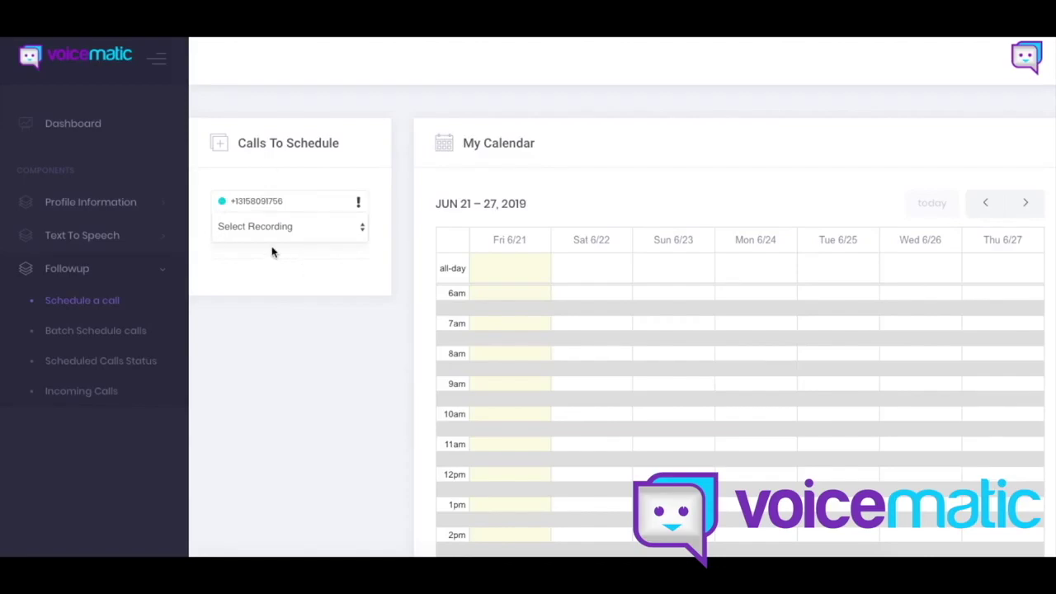
click(360, 206)
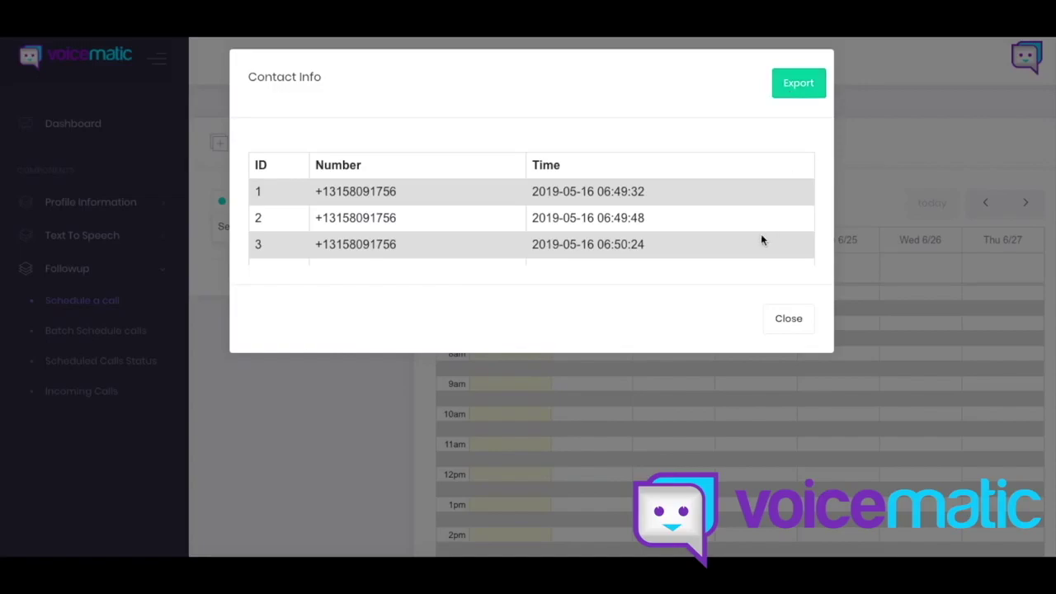
Step: Close the Contact Info dialog and assign the OPE recording to the pending call
click(782, 333)
click(235, 231)
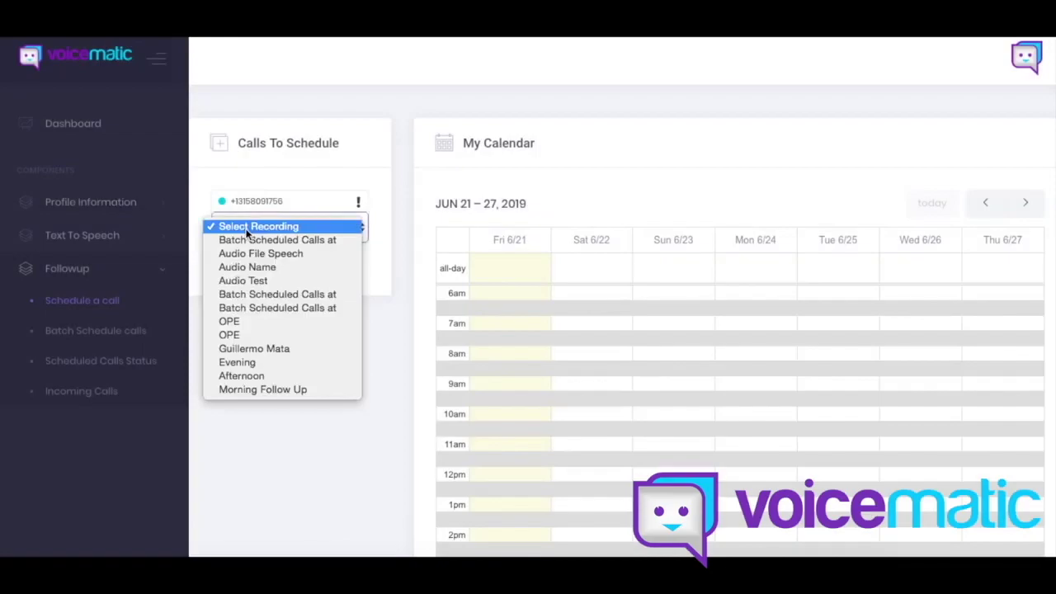
click(258, 336)
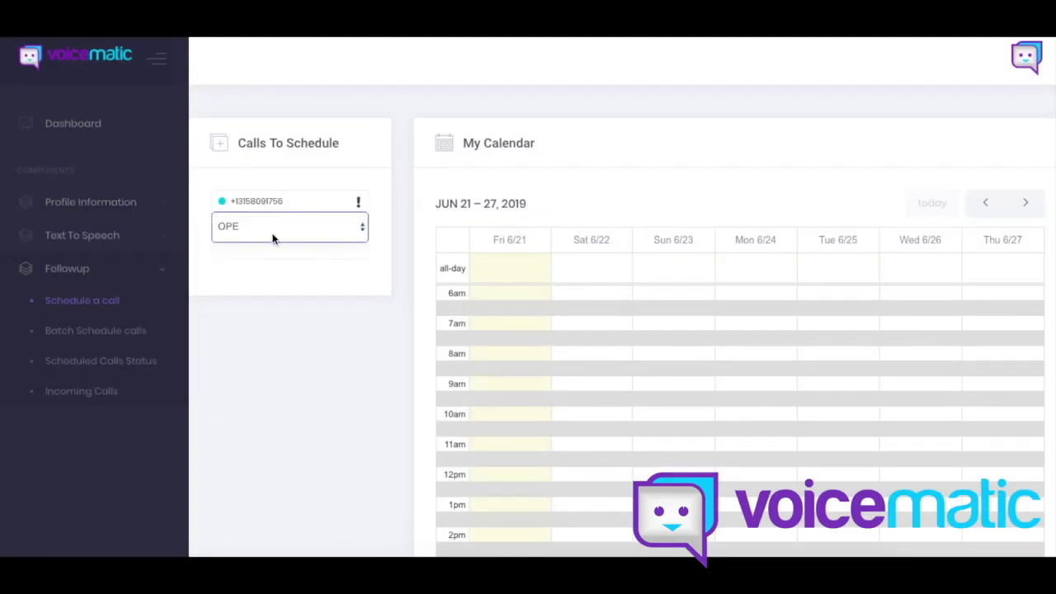
click(269, 202)
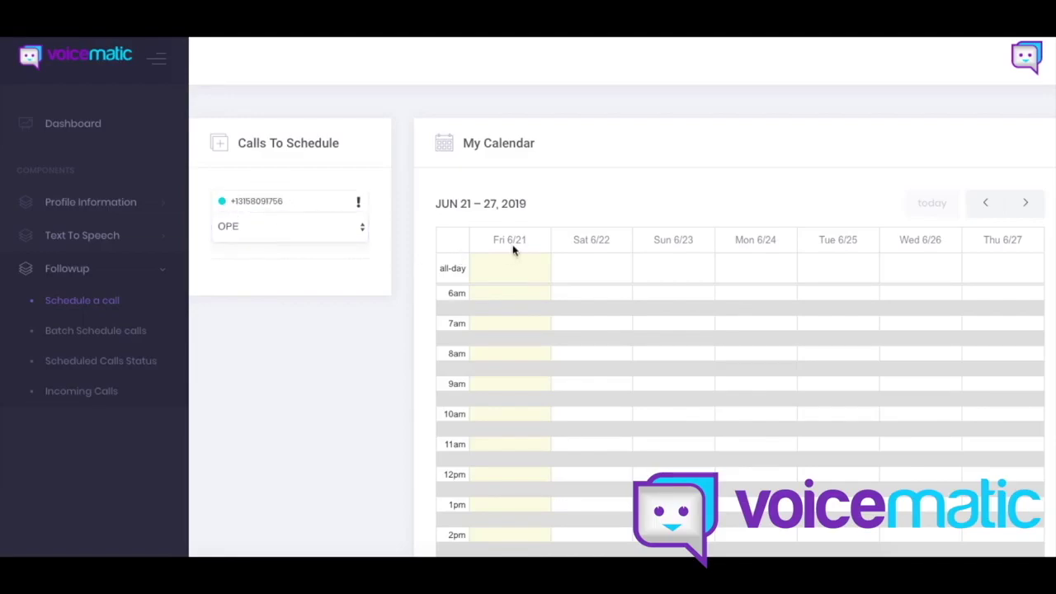
Step: Place the OPE call at 10:00 on Friday 6/21 and scroll down to Schedule Call Manually
drag(257, 204, 495, 412)
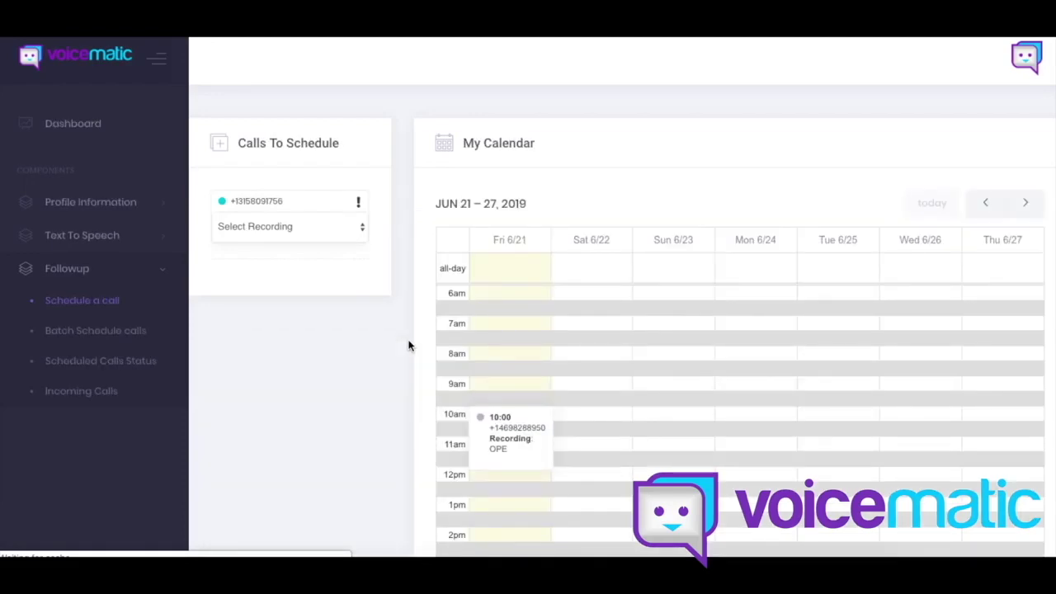
scroll(412, 347, down, 1)
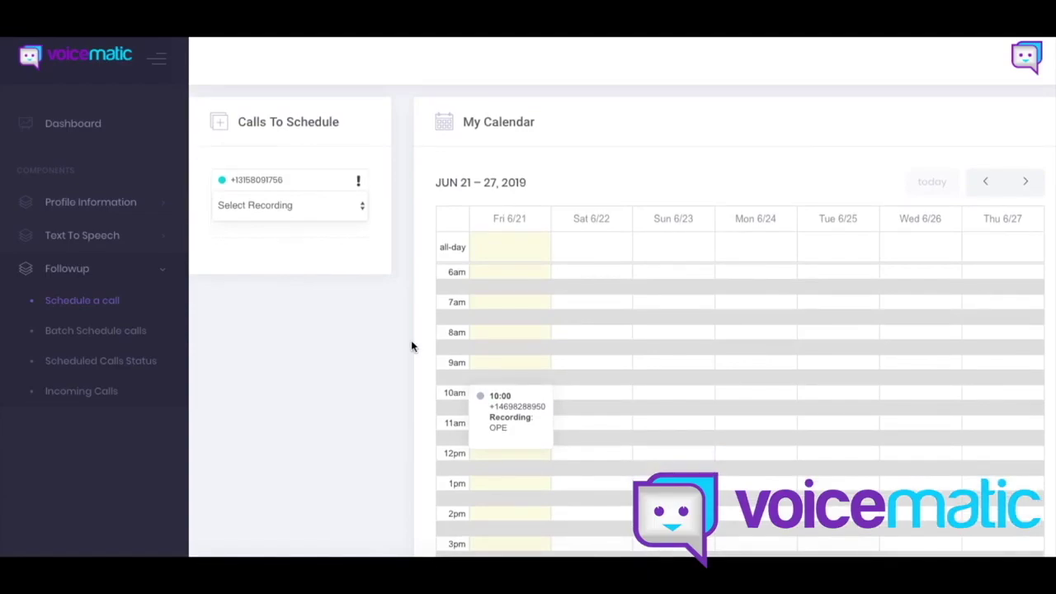
scroll(353, 176, down, 2)
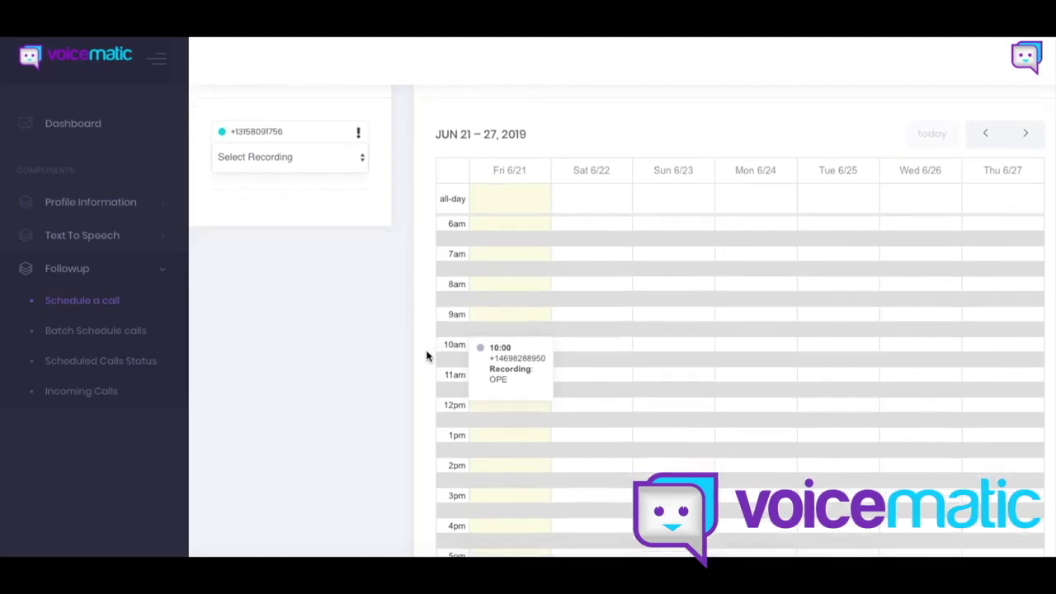
scroll(427, 355, down, 1)
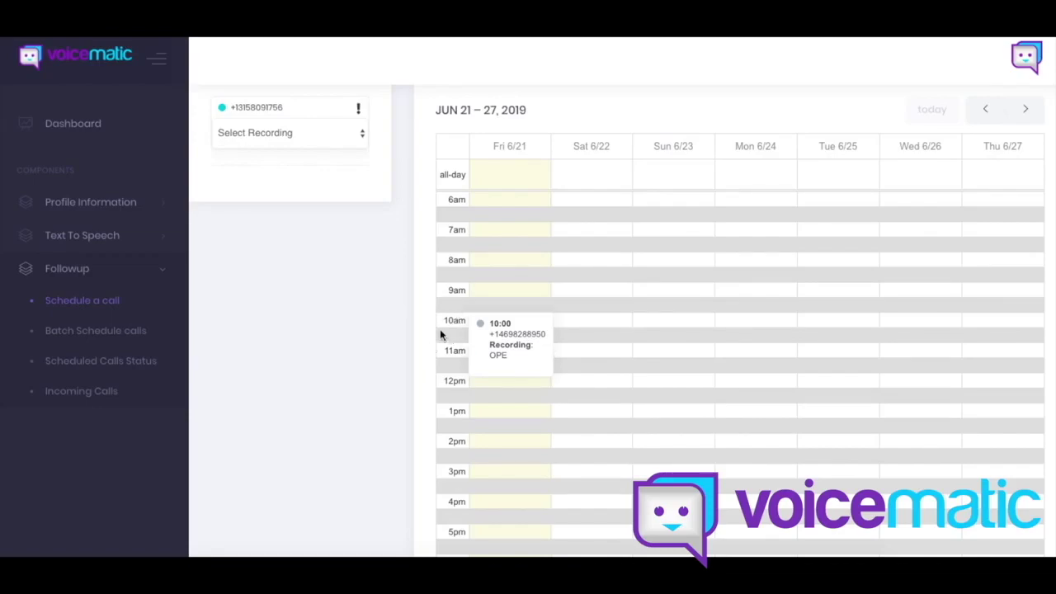
scroll(439, 330, down, 10)
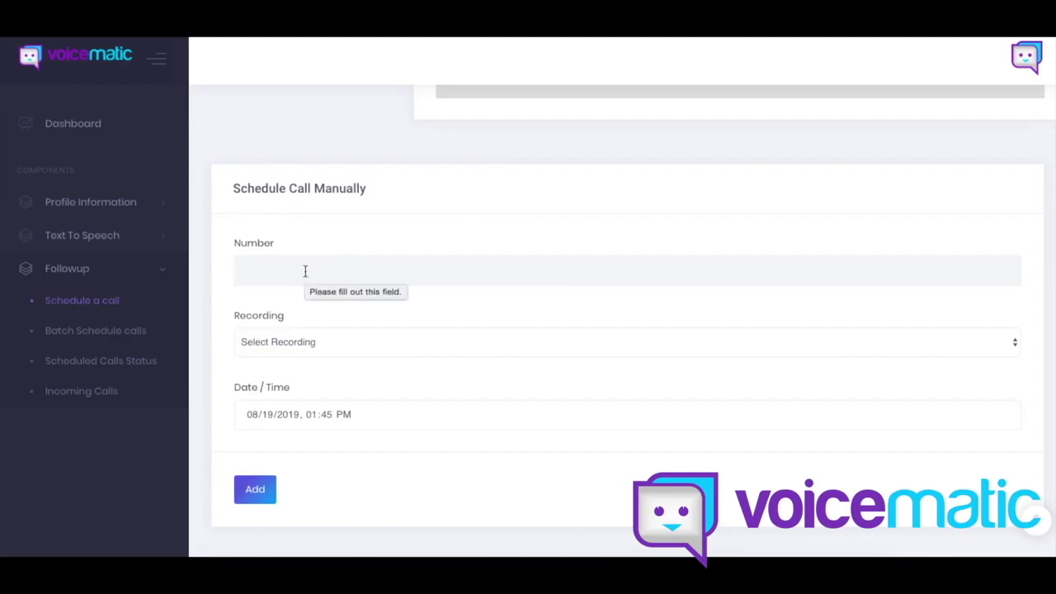
click(304, 272)
click(233, 283)
click(270, 266)
click(273, 303)
scroll(235, 324, down, 1)
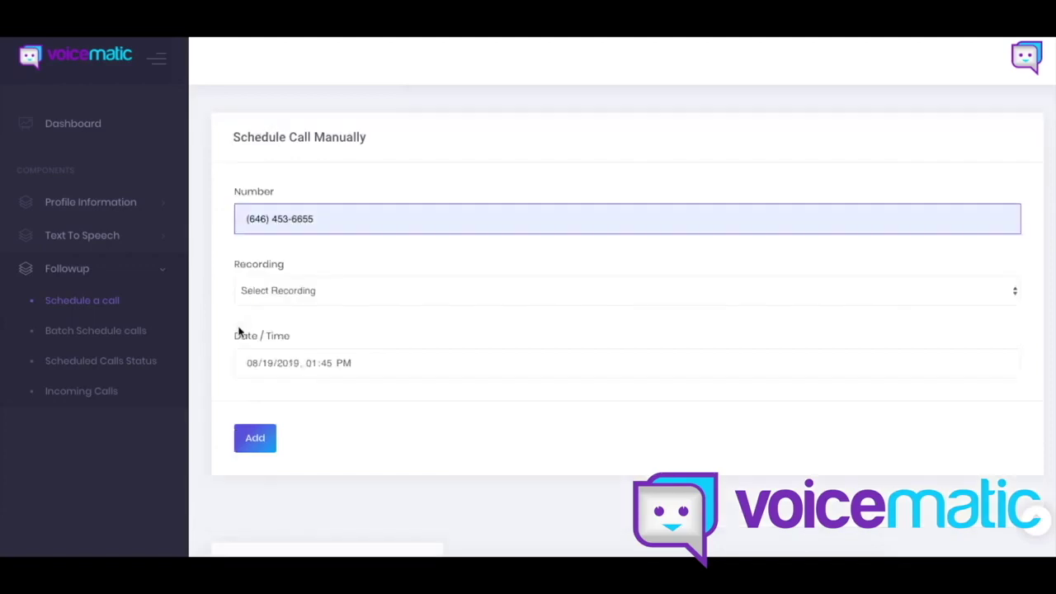
click(268, 296)
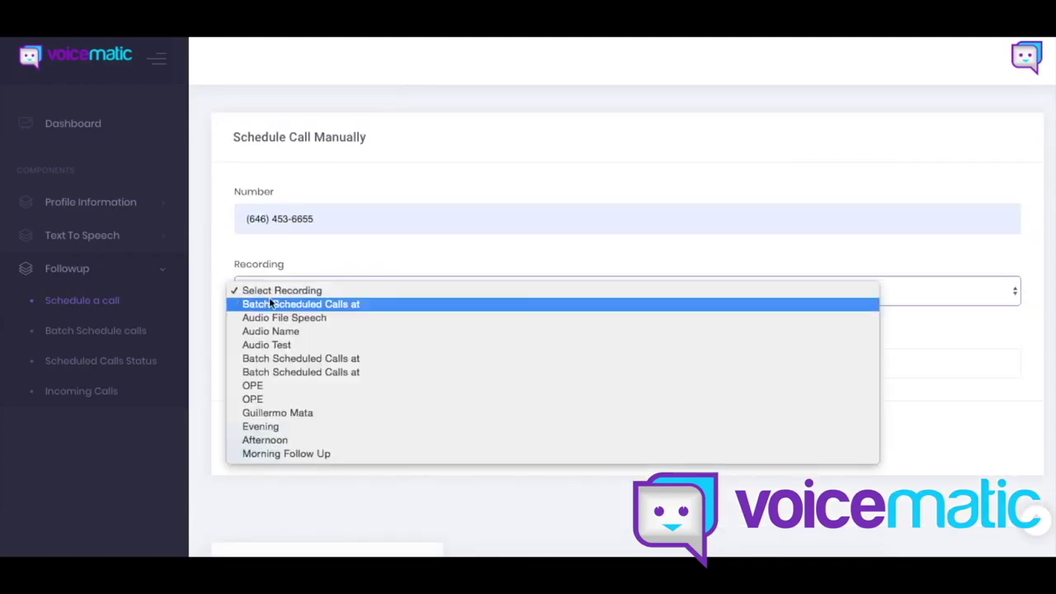
click(267, 398)
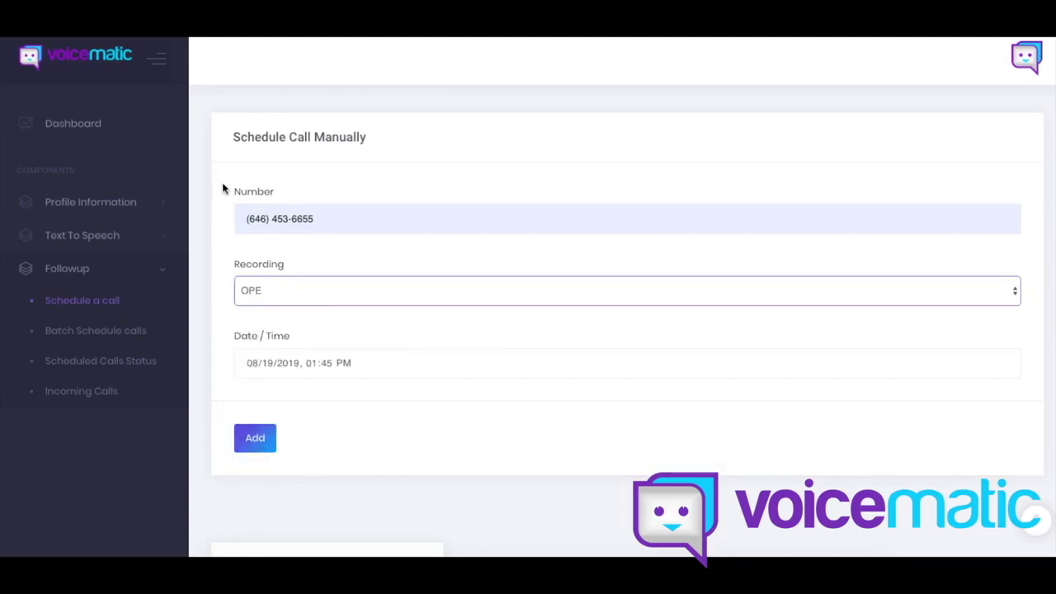
scroll(221, 182, down, 4)
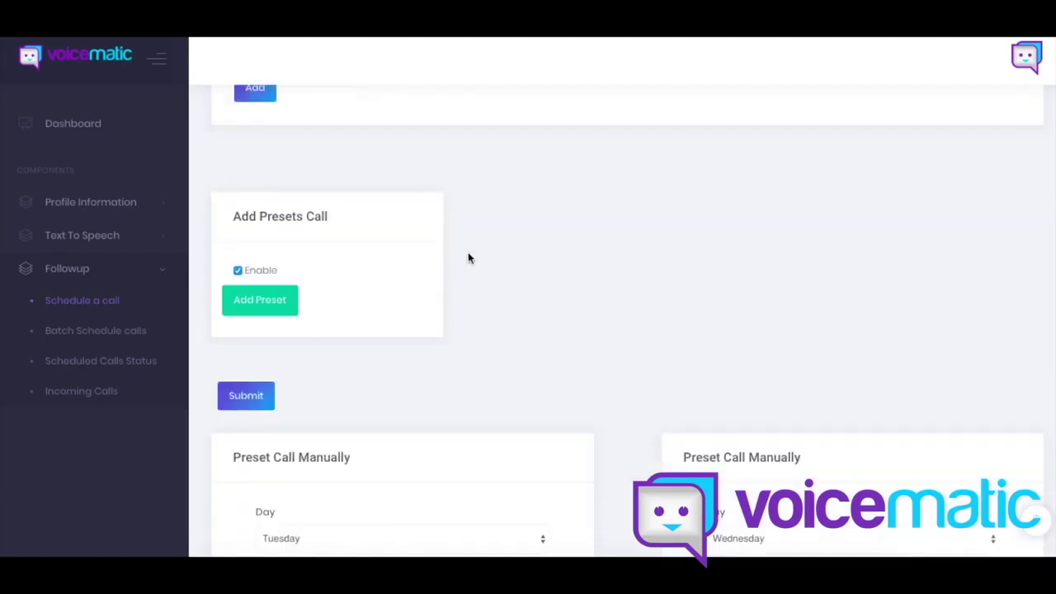
Step: Add another preset call with Add Preset
scroll(468, 256, down, 1)
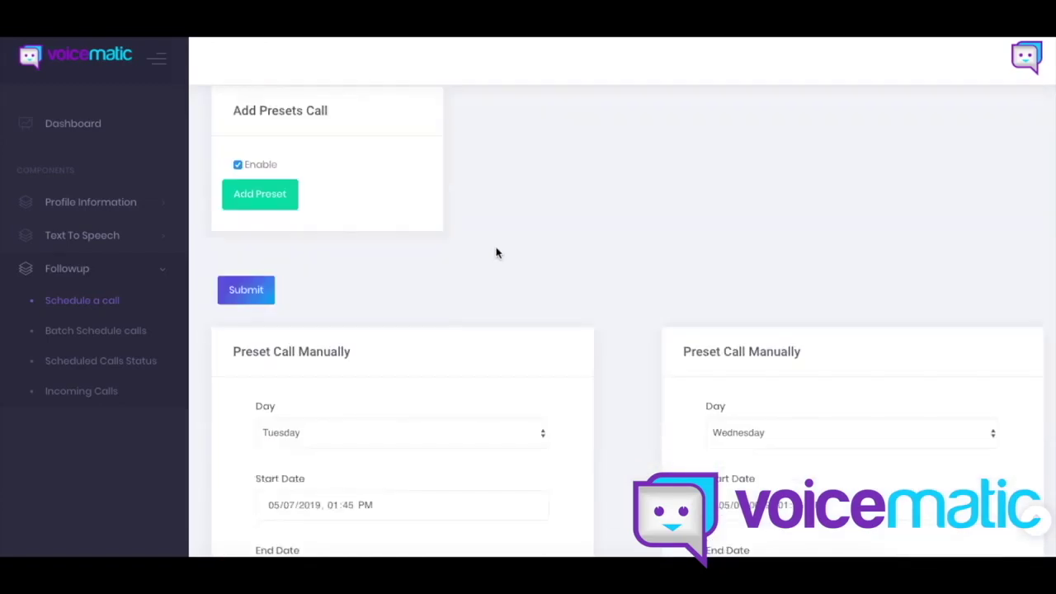
scroll(501, 240, down, 1)
scroll(498, 240, up, 1)
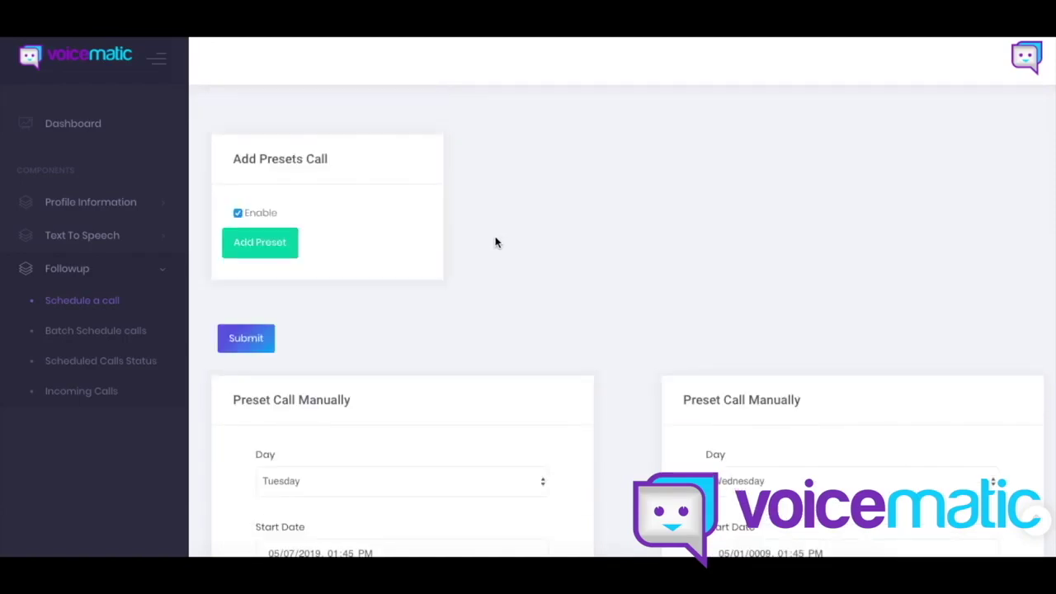
click(267, 247)
click(273, 247)
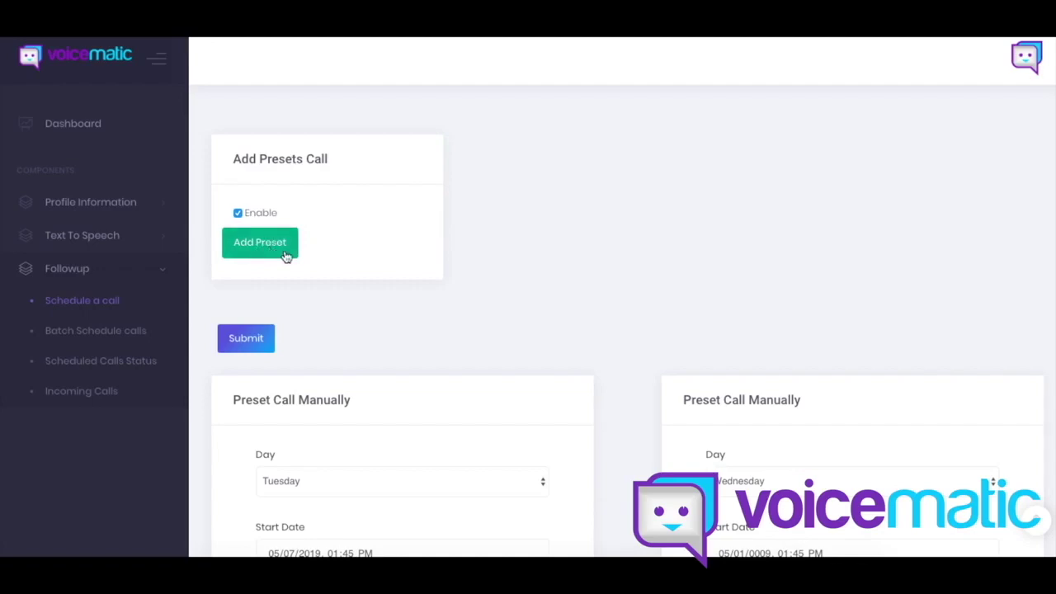
Step: Review the Tuesday weekly and Wednesday monthly preset cards using Morning Follow Up speech
scroll(467, 280, down, 3)
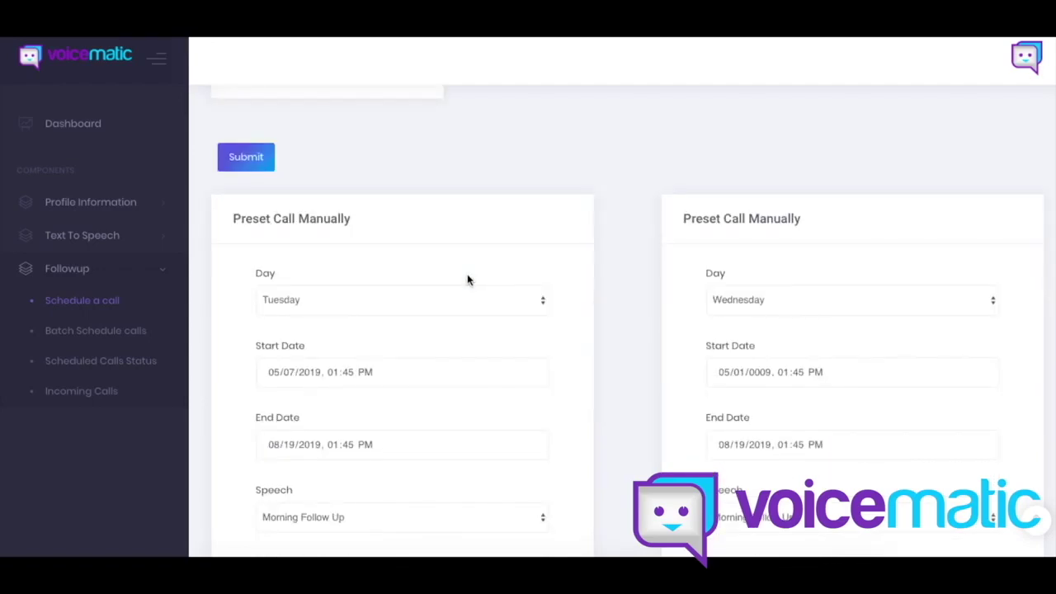
scroll(644, 320, down, 1)
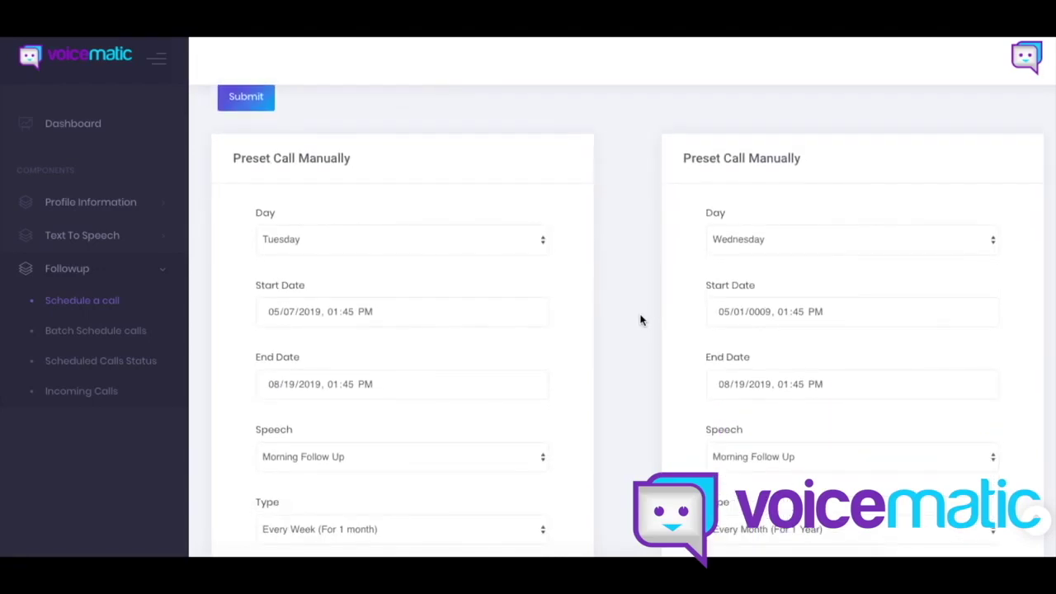
scroll(641, 320, down, 1)
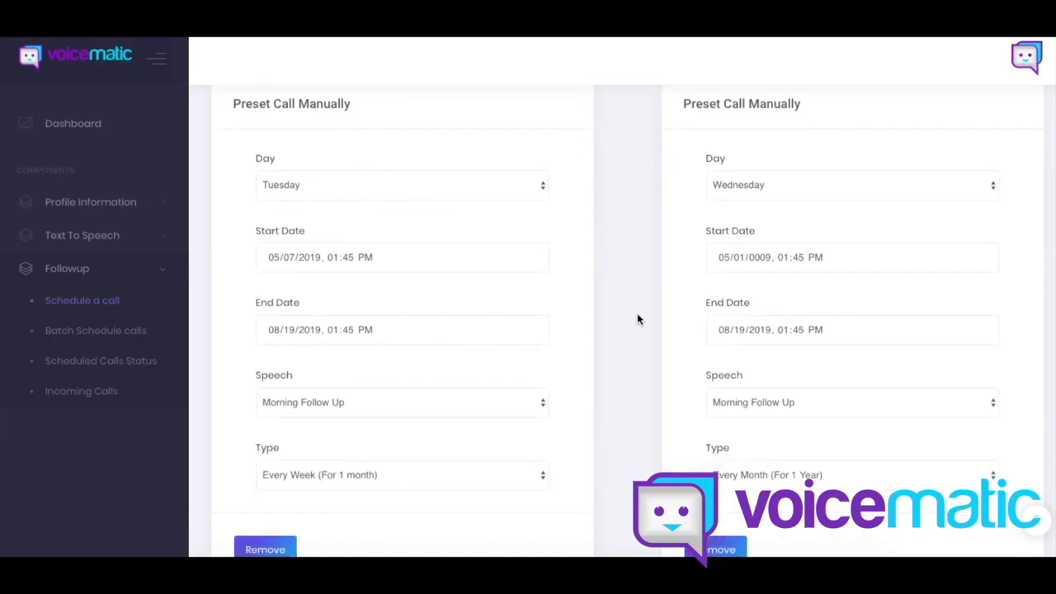
scroll(627, 312, up, 1)
scroll(627, 310, down, 3)
scroll(628, 310, up, 5)
scroll(629, 311, down, 1)
scroll(628, 310, down, 2)
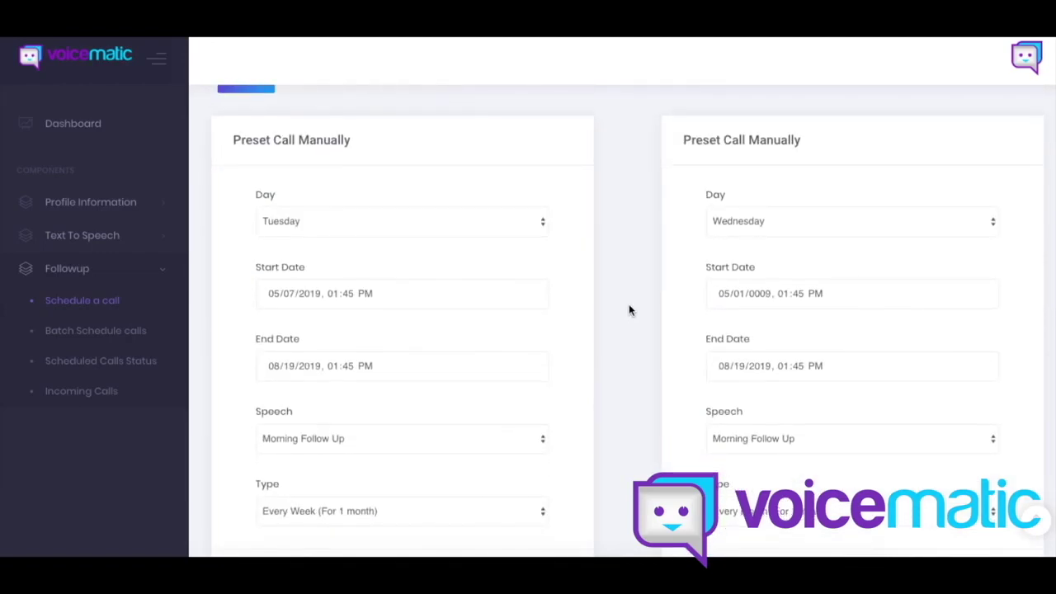
scroll(629, 310, down, 1)
Step: Set the Tuesday preset's speech to OPE, keeping weekly repetition
click(358, 197)
click(360, 197)
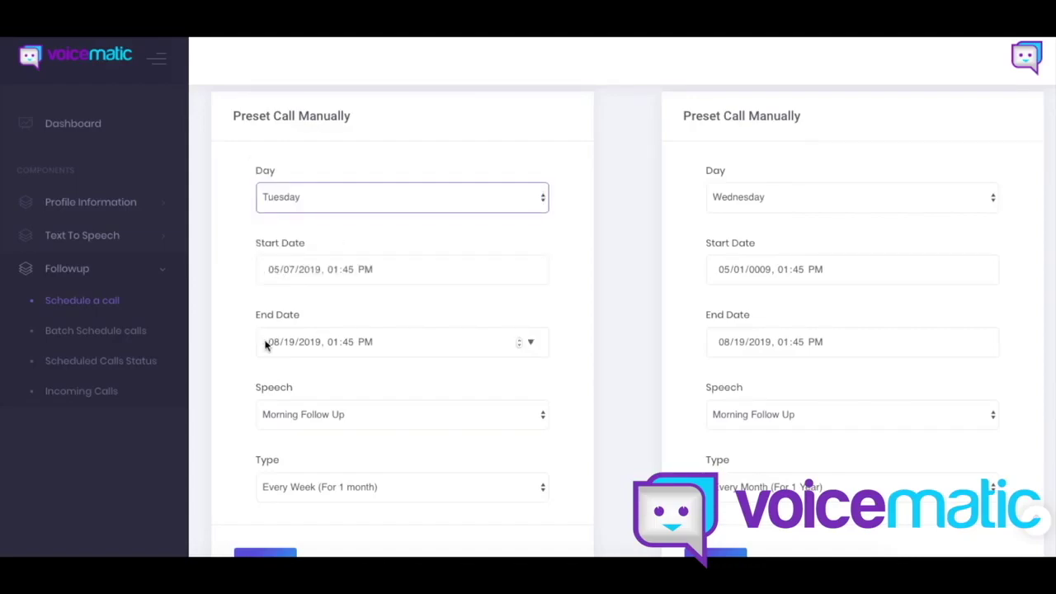
click(285, 420)
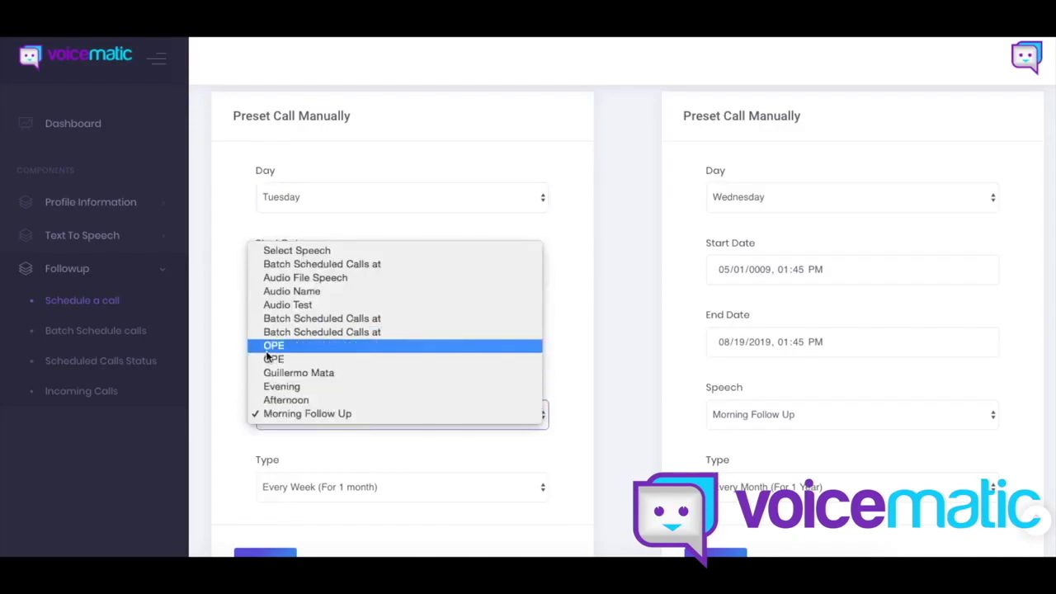
click(223, 364)
key(o)
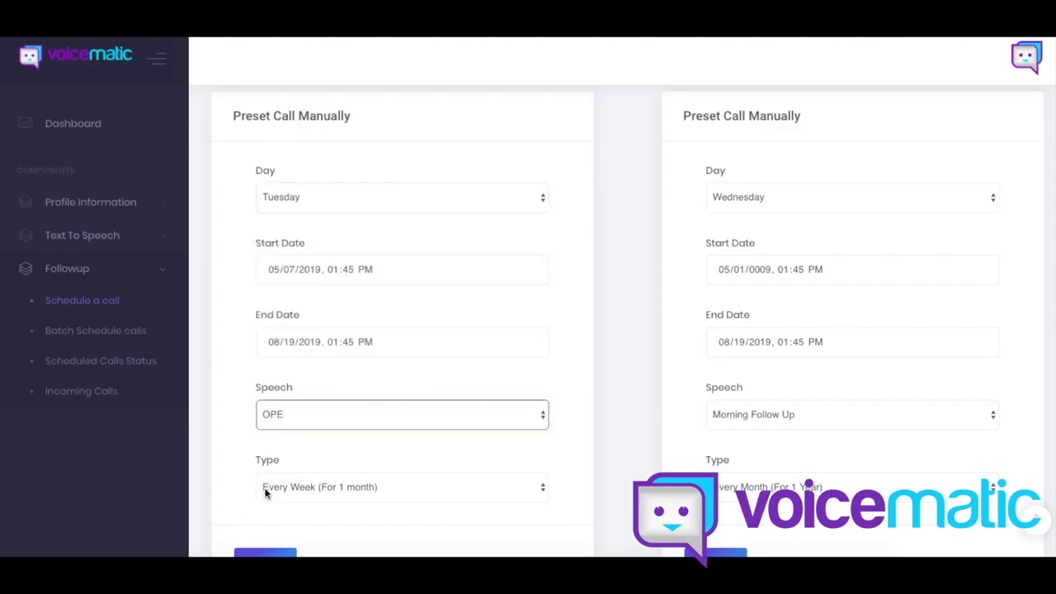
click(268, 493)
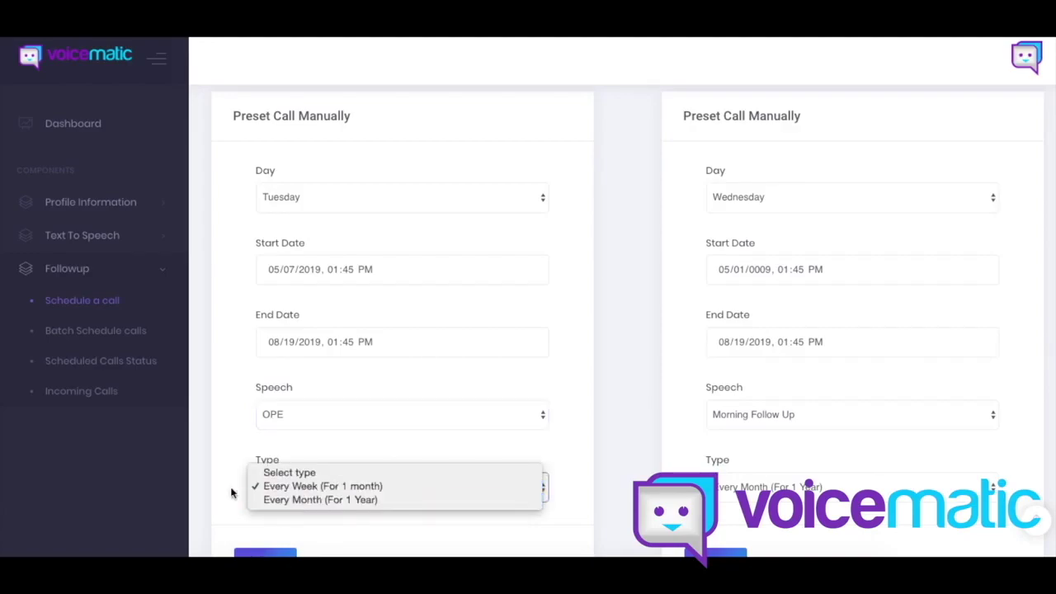
click(238, 443)
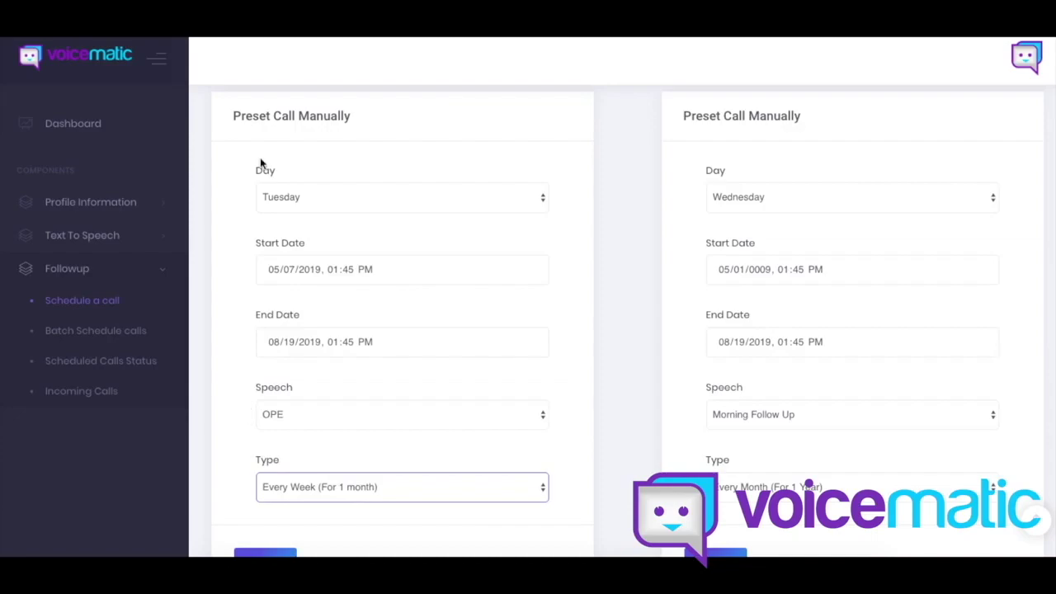
Step: Change the Tuesday preset's start date to 06/22/2019
click(277, 193)
click(233, 206)
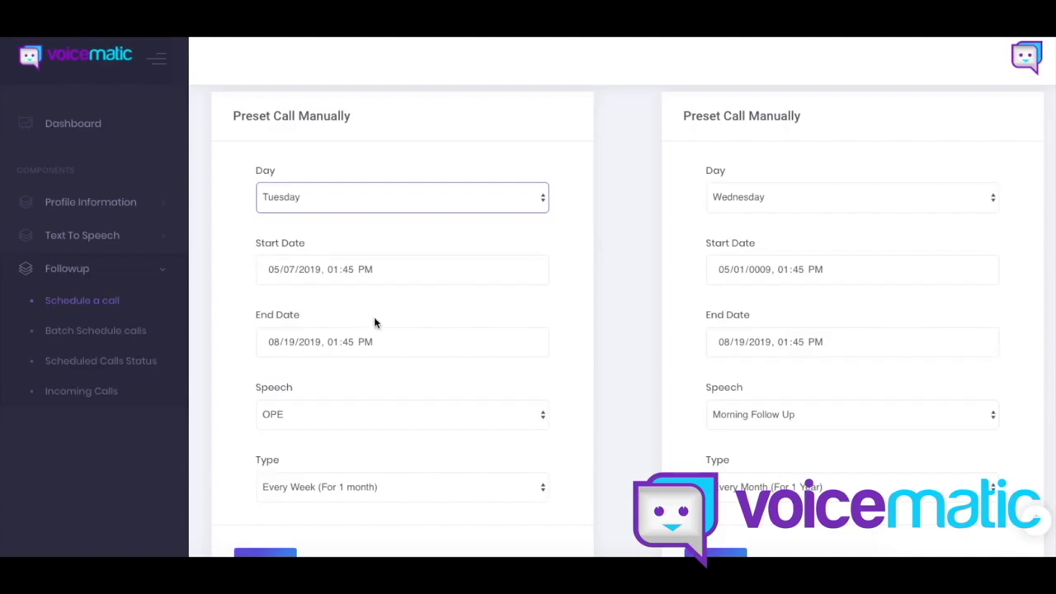
click(278, 271)
text(06/22)
click(240, 289)
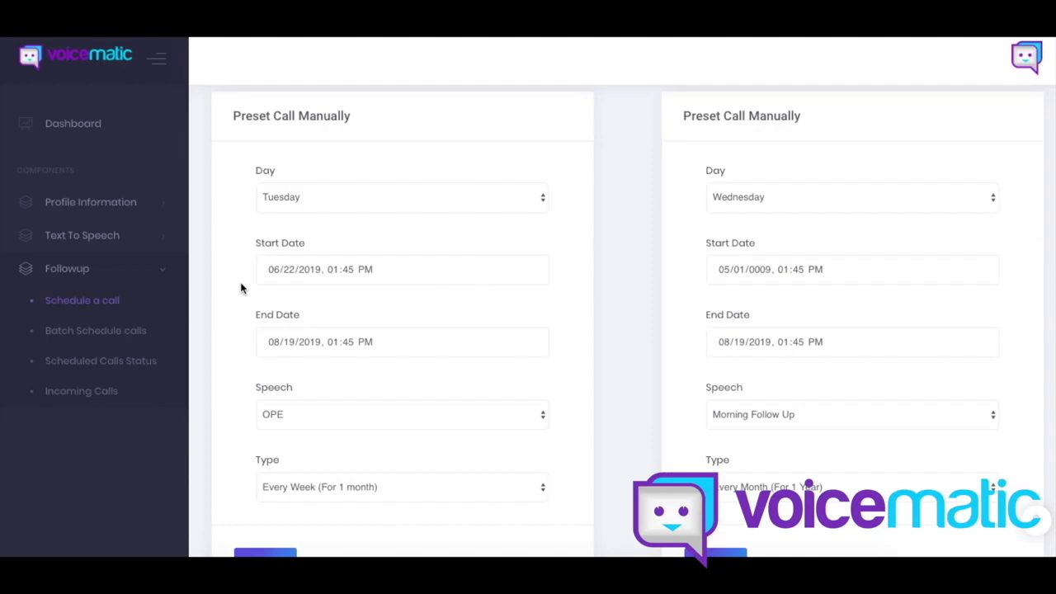
scroll(240, 278, down, 3)
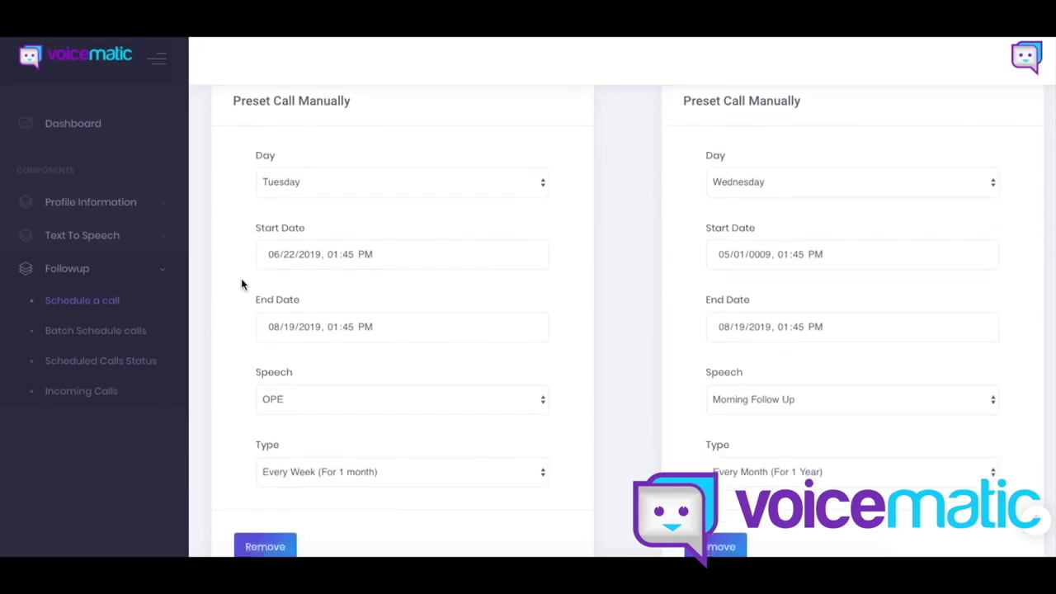
scroll(240, 278, down, 3)
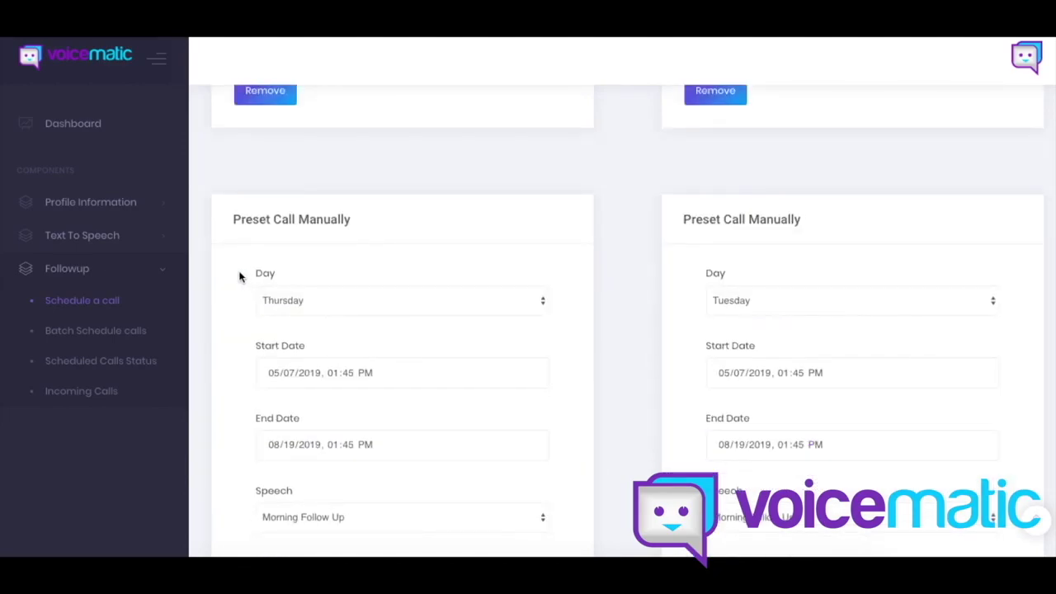
scroll(238, 276, down, 2)
scroll(639, 288, down, 20)
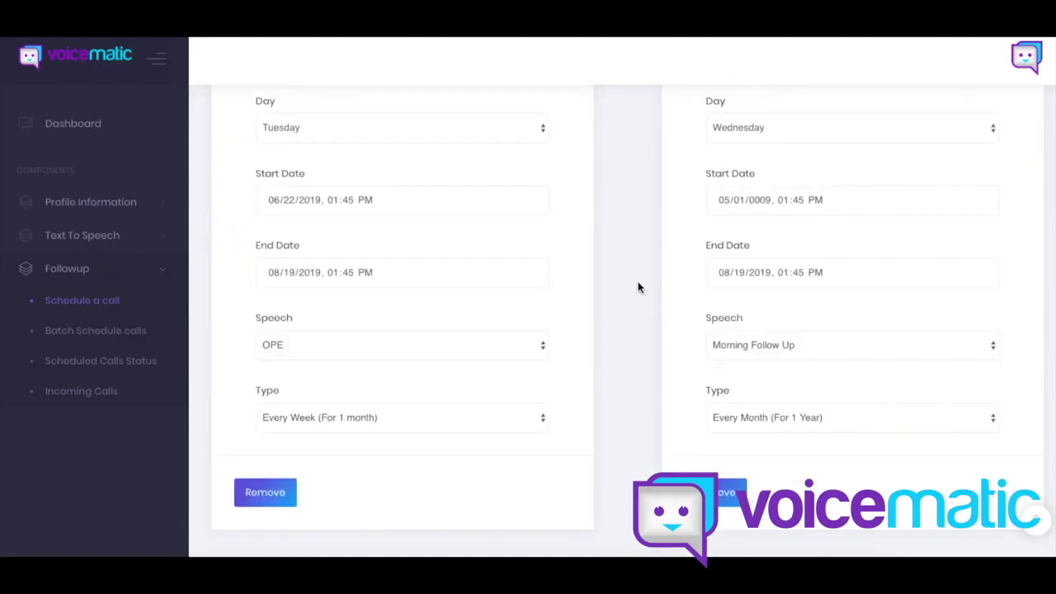
scroll(636, 288, up, 3)
scroll(637, 285, up, 10)
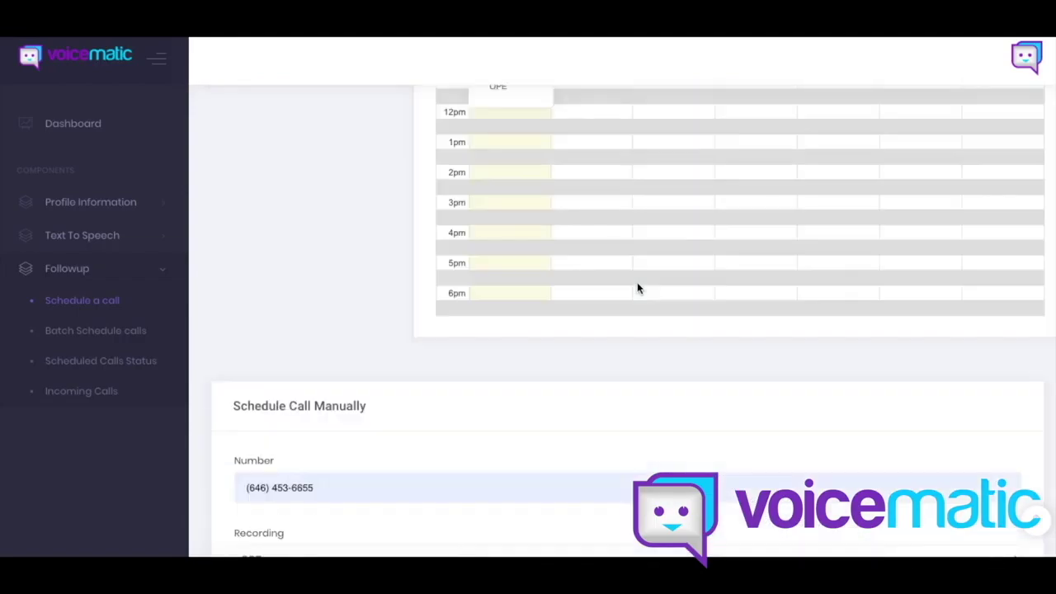
scroll(607, 283, up, 5)
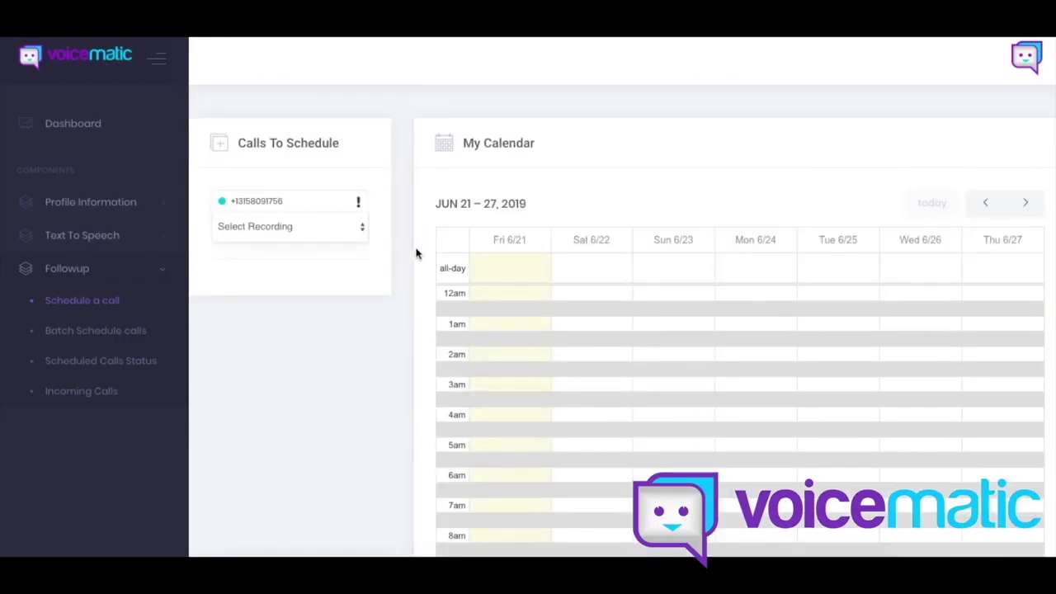
scroll(403, 249, down, 8)
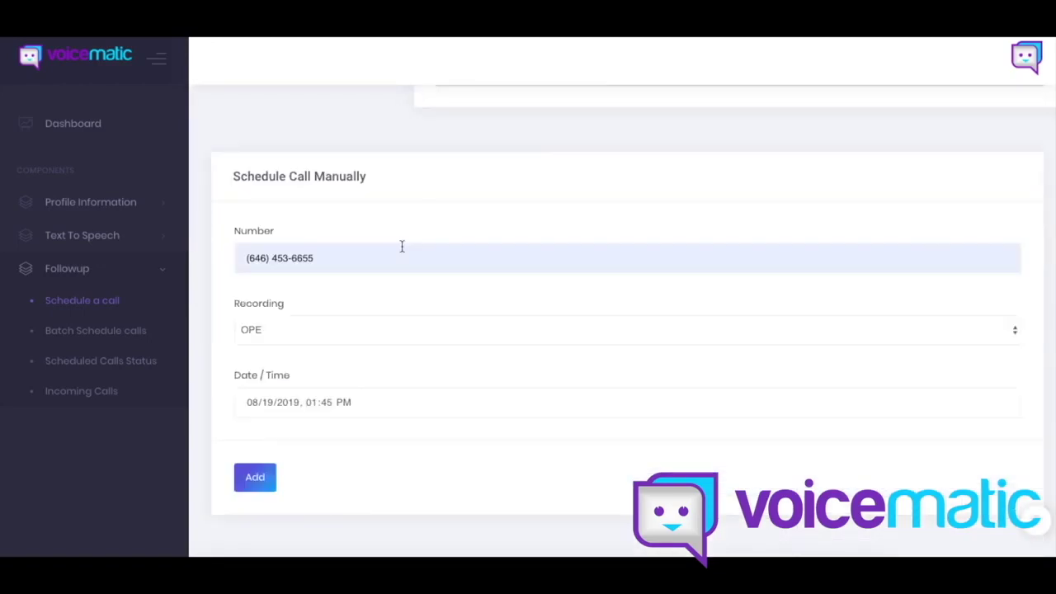
scroll(197, 250, down, 1)
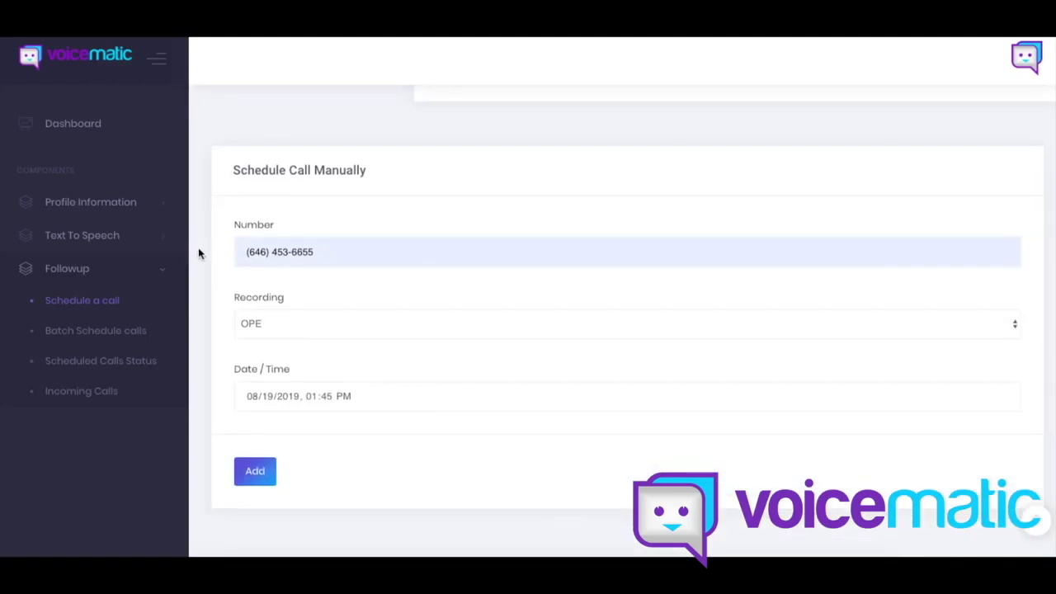
scroll(206, 252, down, 4)
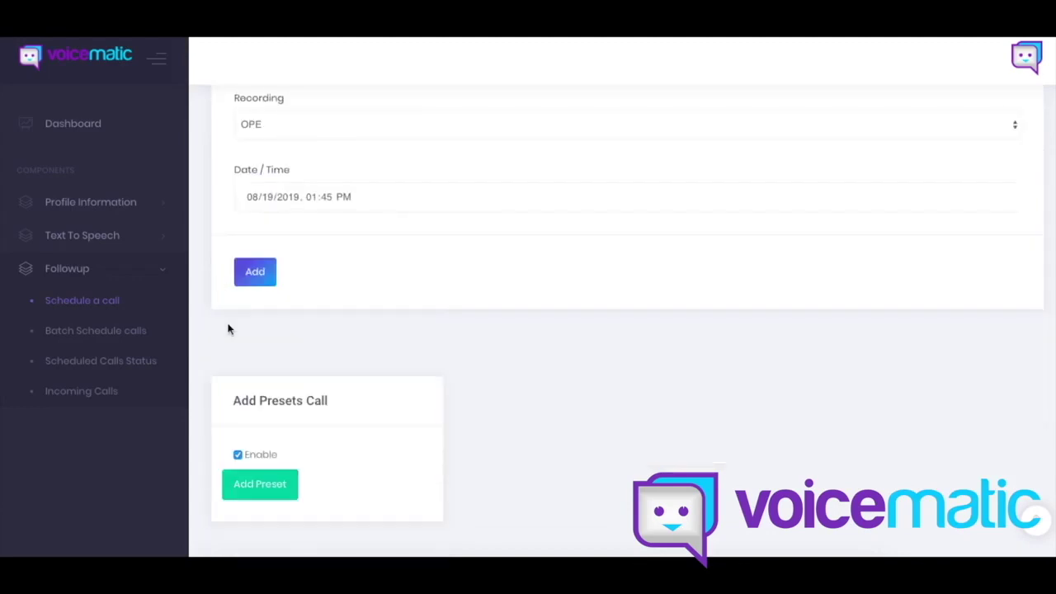
scroll(505, 347, down, 5)
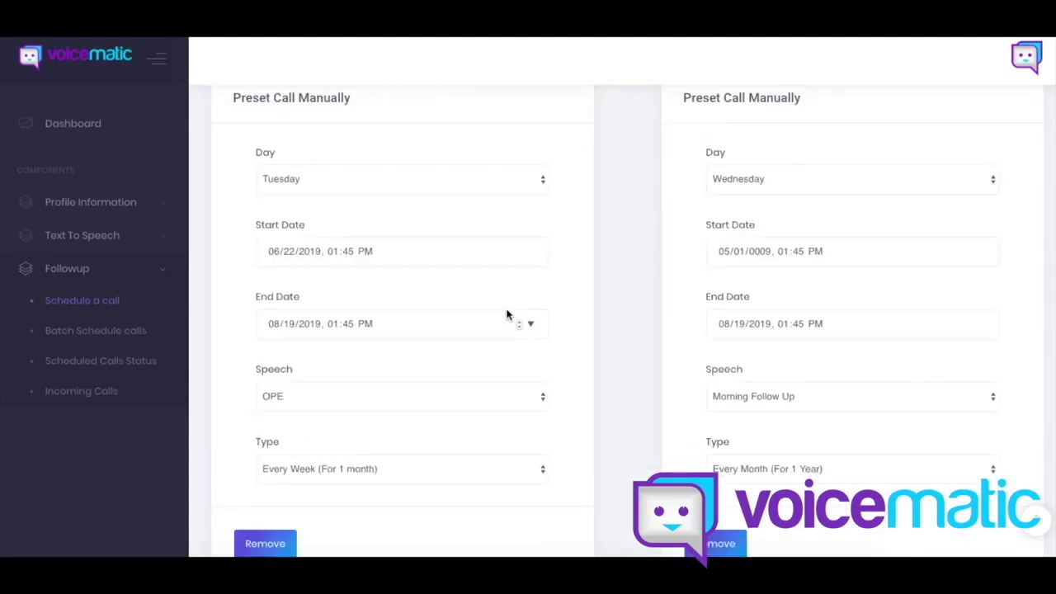
scroll(605, 299, down, 1)
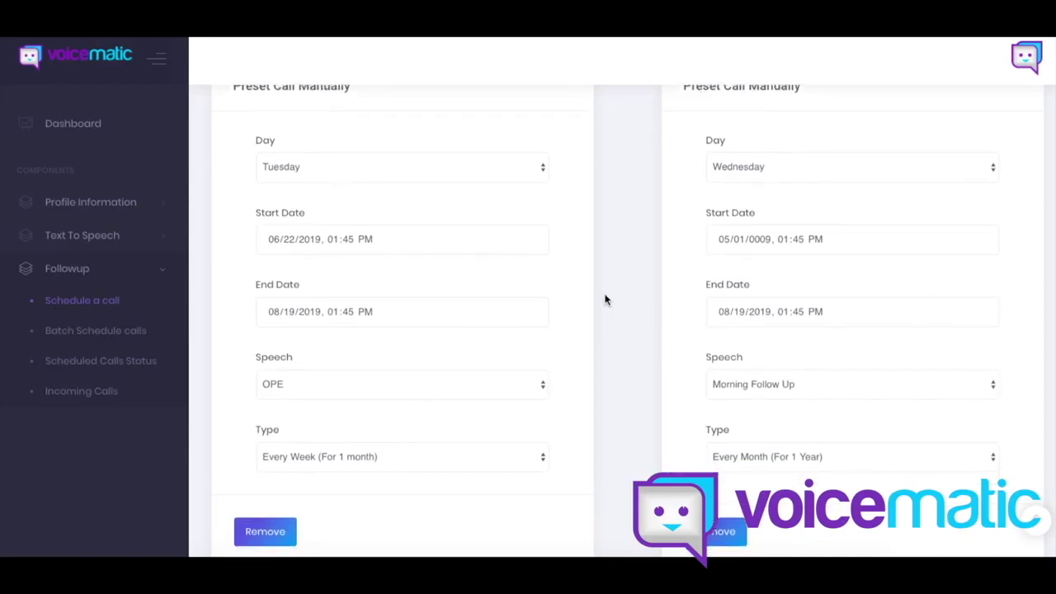
scroll(613, 300, up, 1)
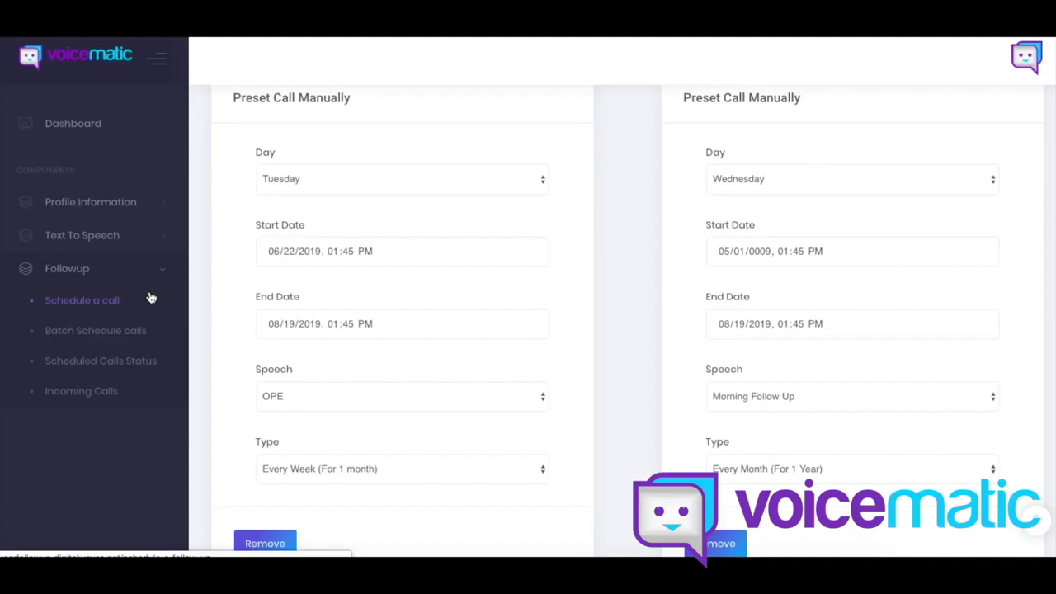
Step: Open Batch Schedule calls and enter a name for the call list
click(130, 333)
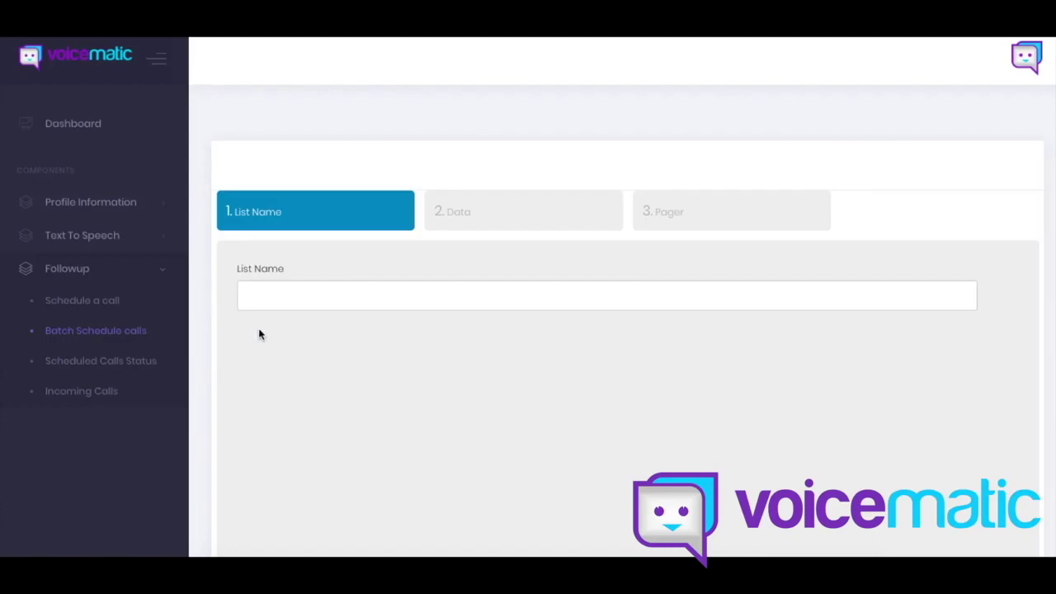
scroll(259, 332, down, 2)
click(269, 168)
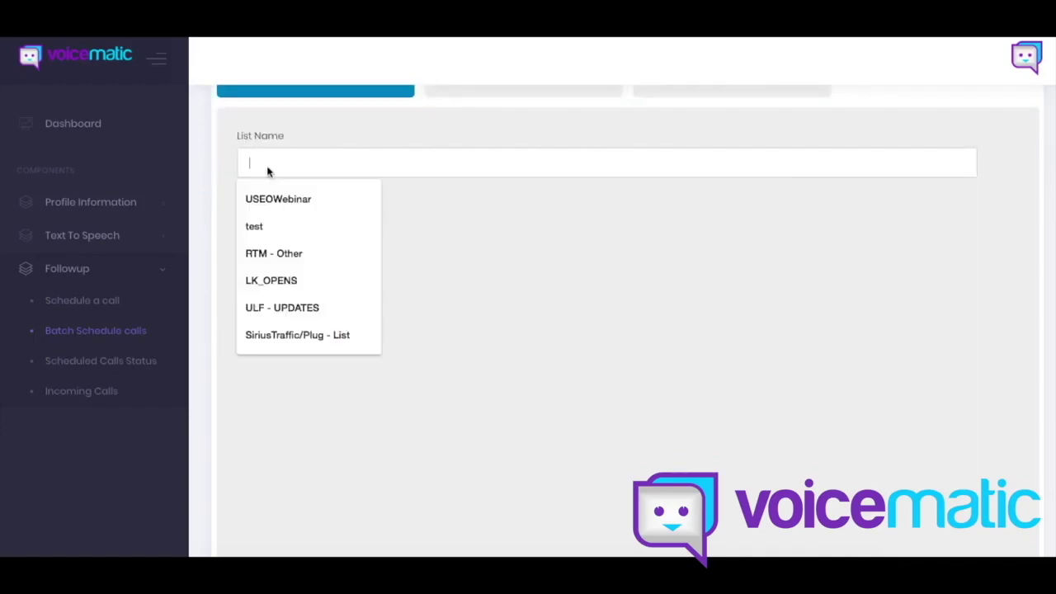
scroll(227, 211, up, 2)
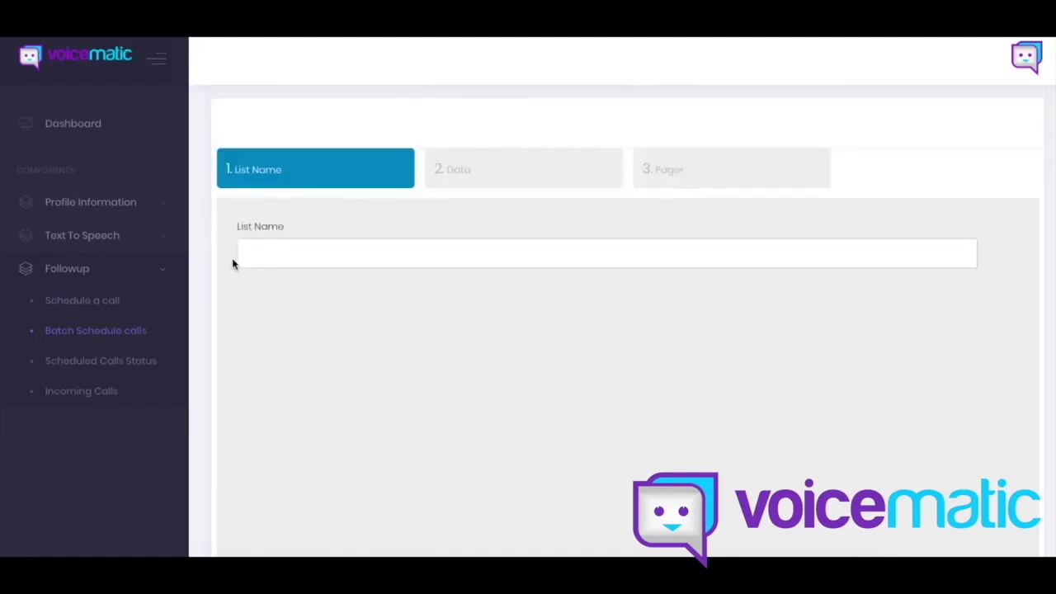
text(Ja)
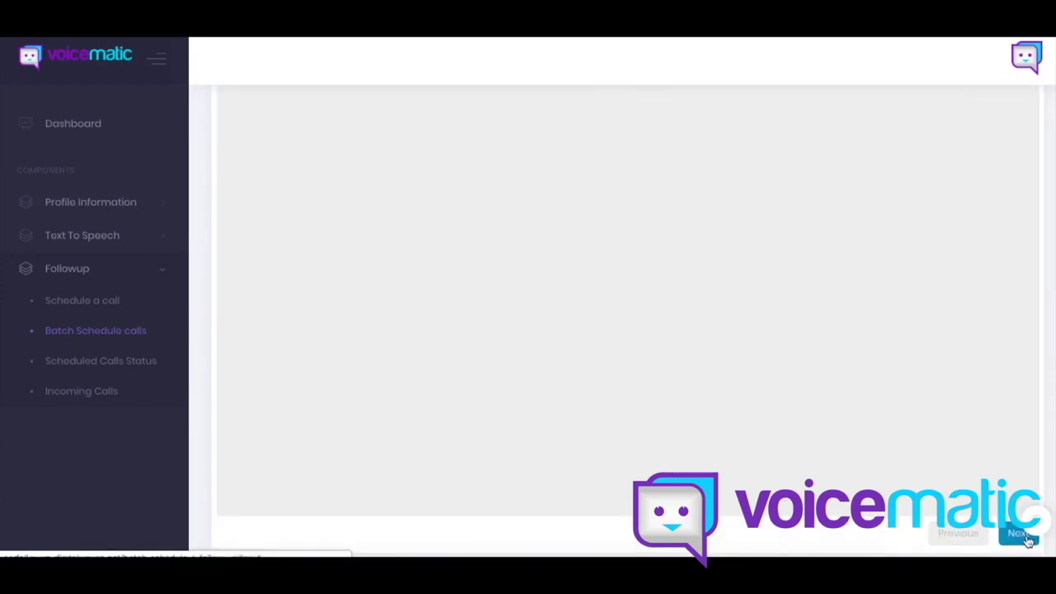
scroll(829, 474, down, 2)
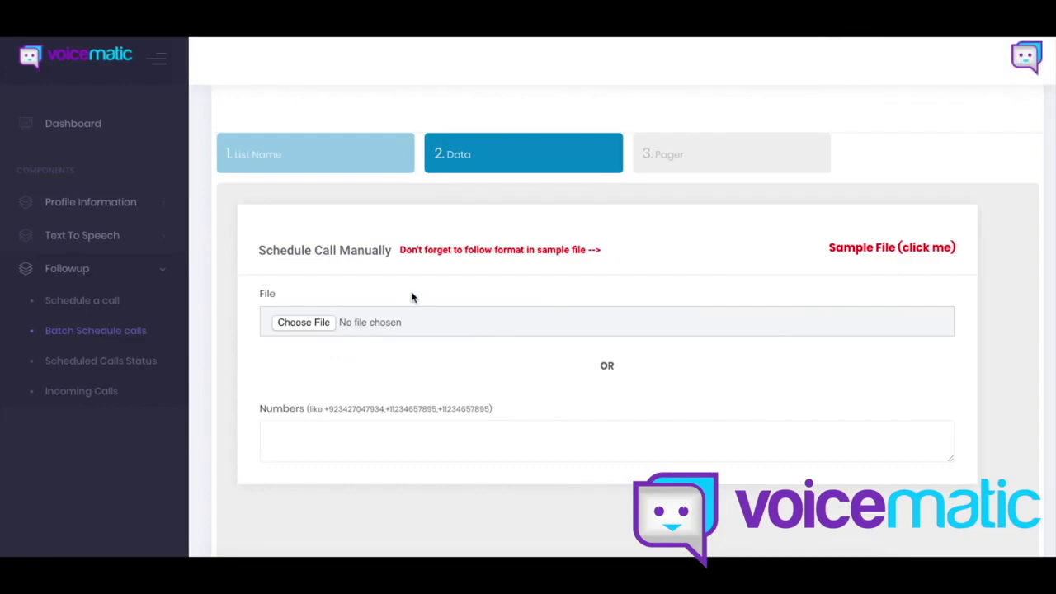
Step: Enter one phone number as the batch data and advance to the Pager confirmation step
click(308, 443)
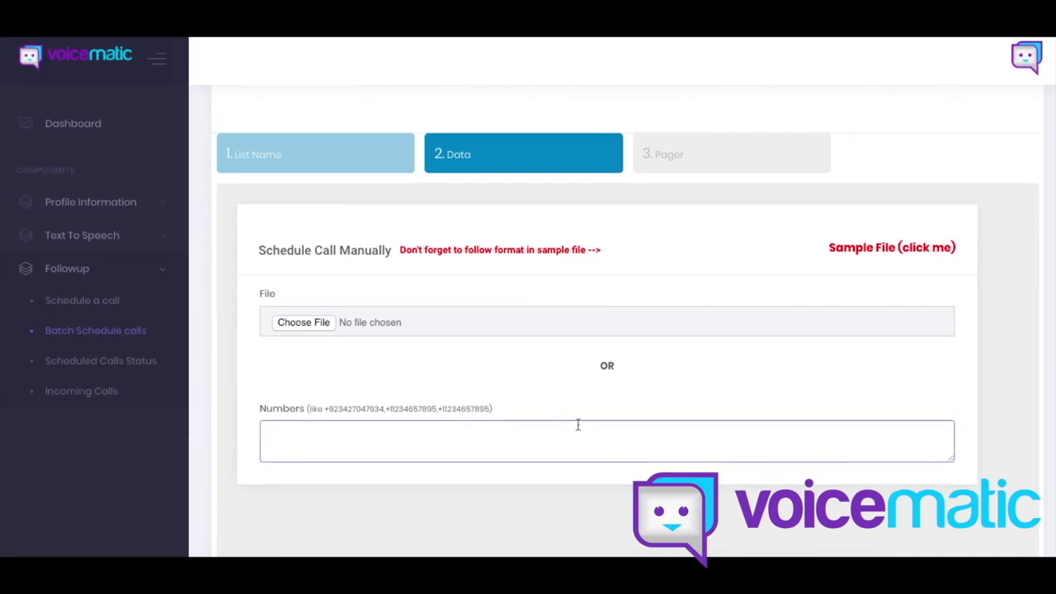
scroll(389, 396, down, 5)
click(1019, 459)
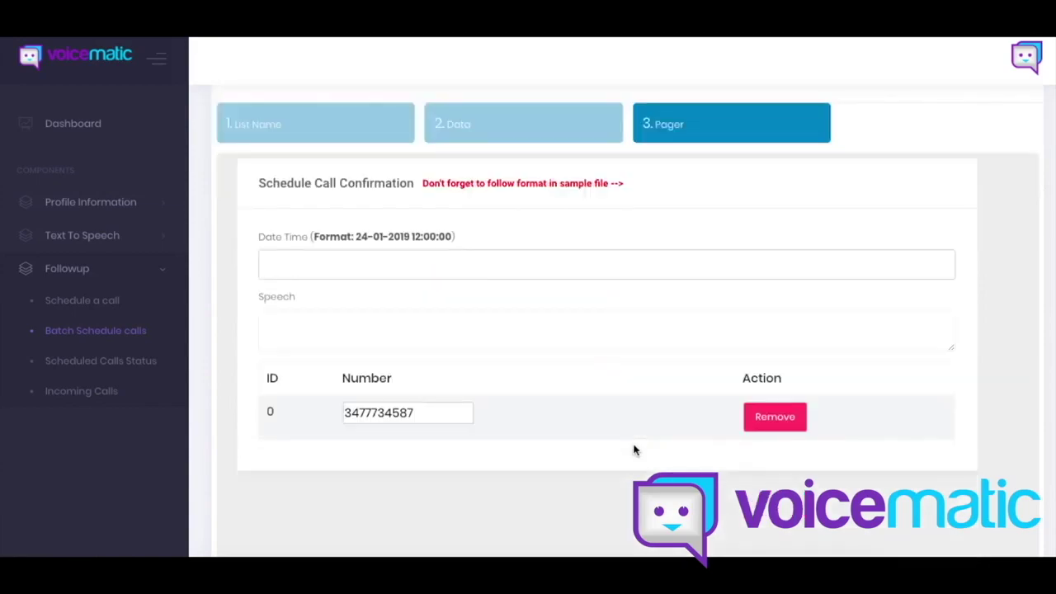
click(506, 327)
click(429, 264)
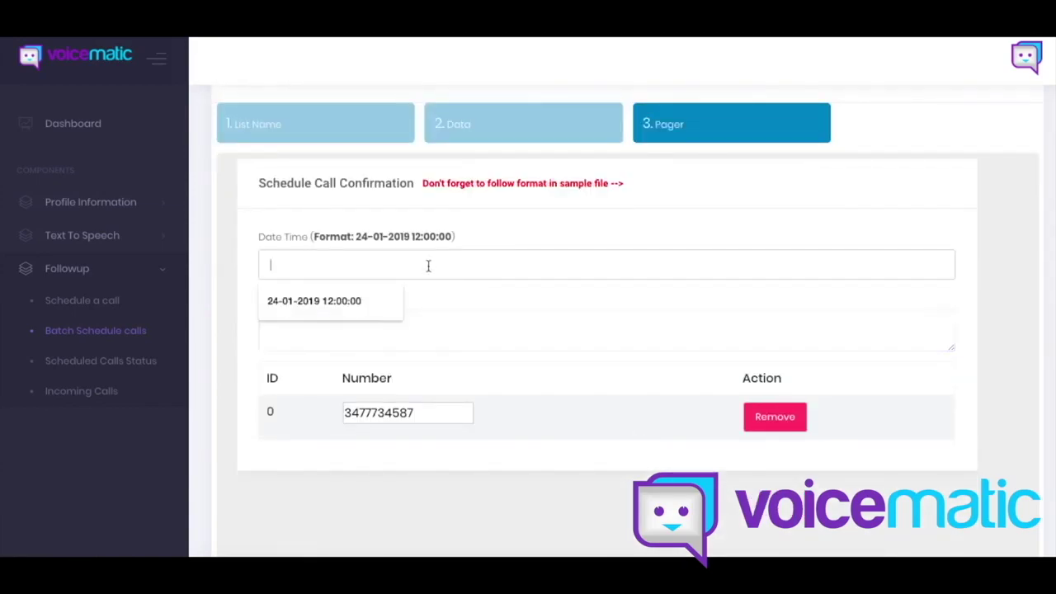
click(360, 302)
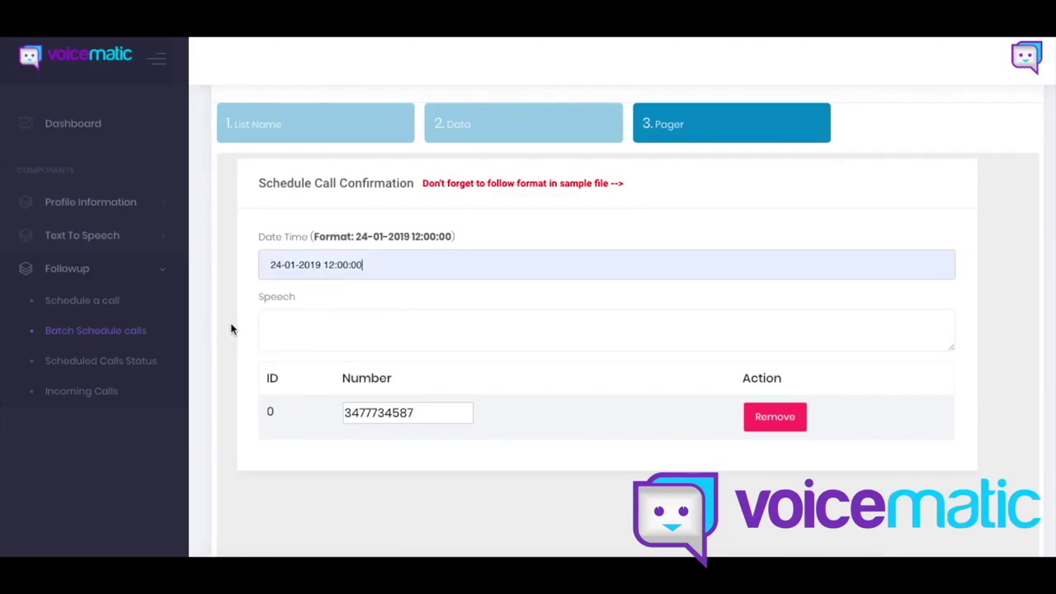
click(280, 337)
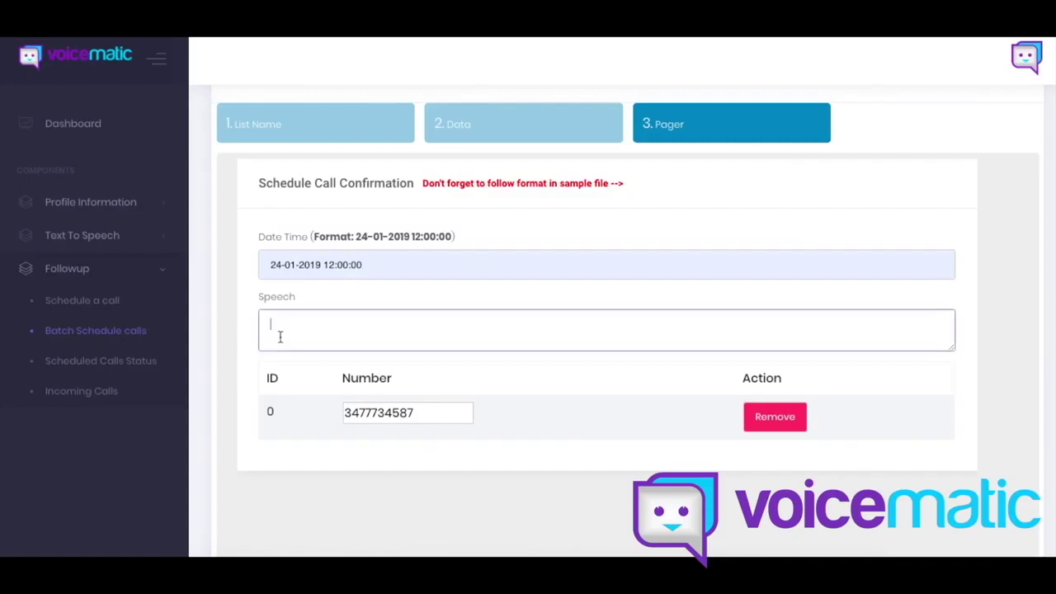
text(test)
Step: Look over the completed batch form, then go to the Scheduled Calls Status page
scroll(567, 354, down, 5)
scroll(766, 372, up, 5)
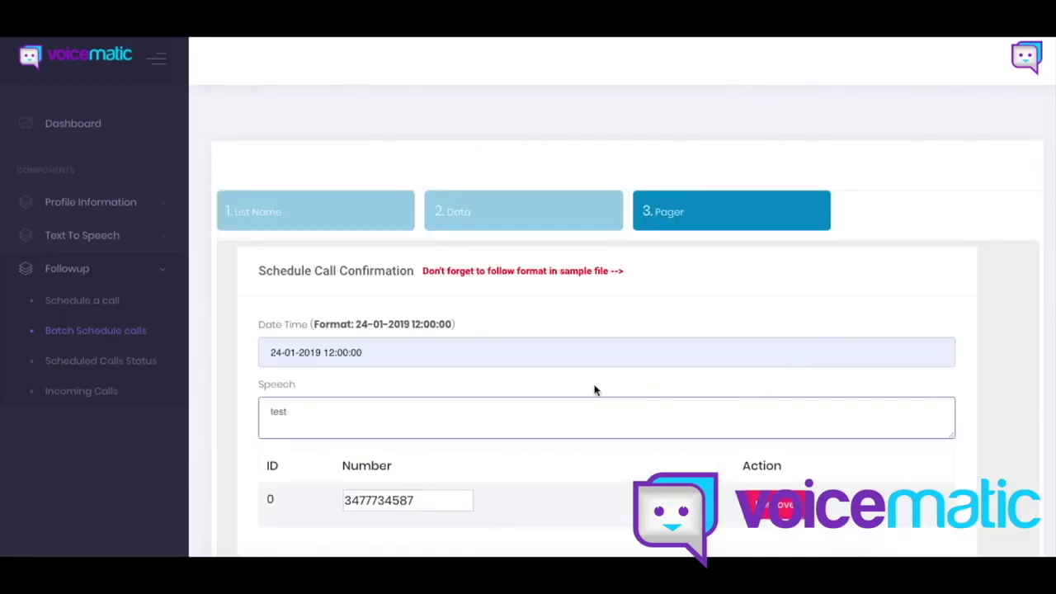
scroll(594, 389, down, 1)
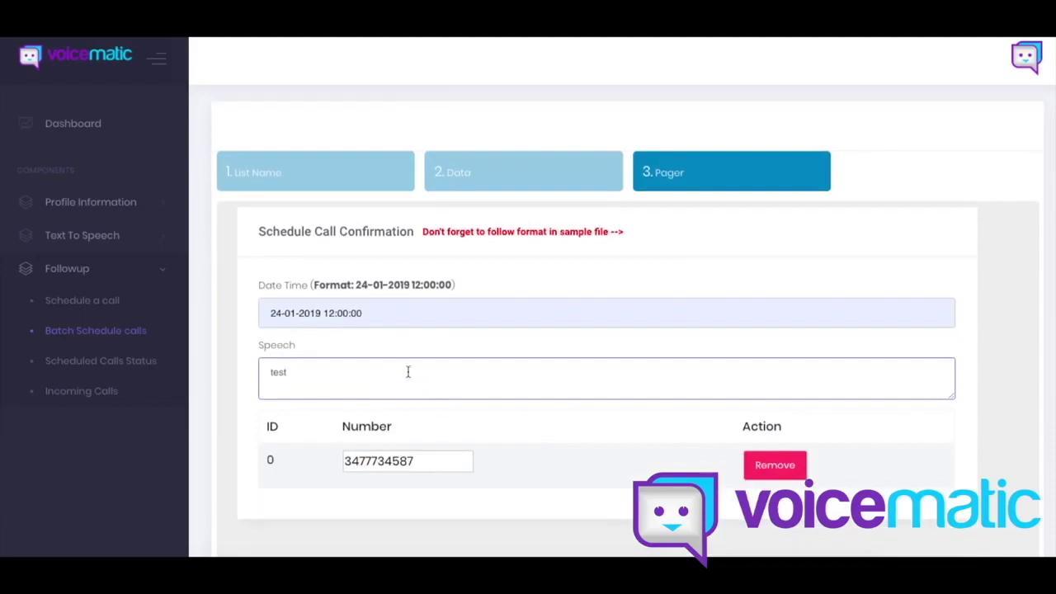
scroll(691, 440, down, 5)
scroll(681, 354, up, 2)
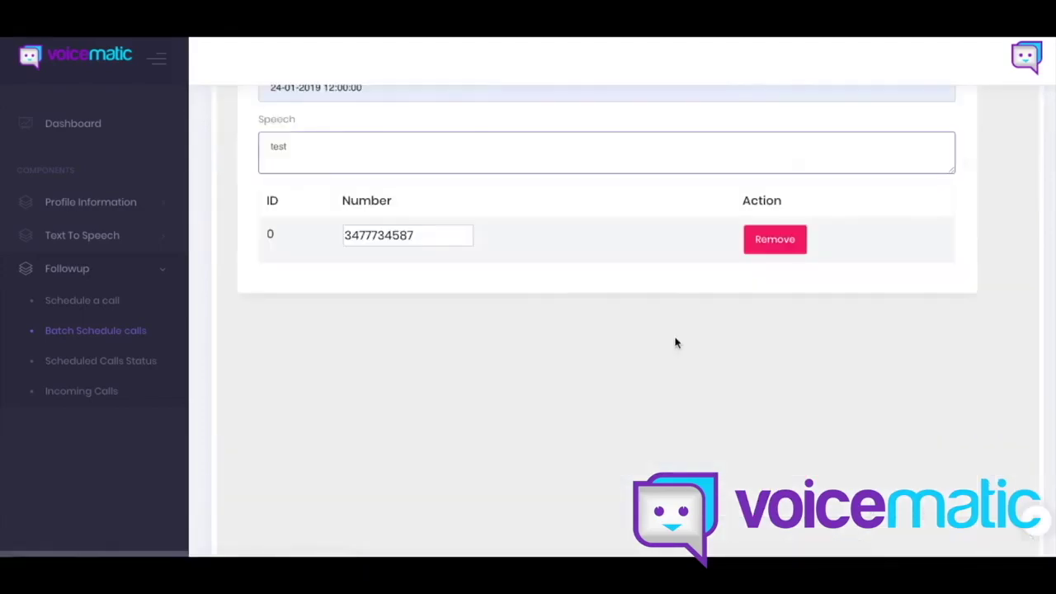
scroll(401, 239, up, 5)
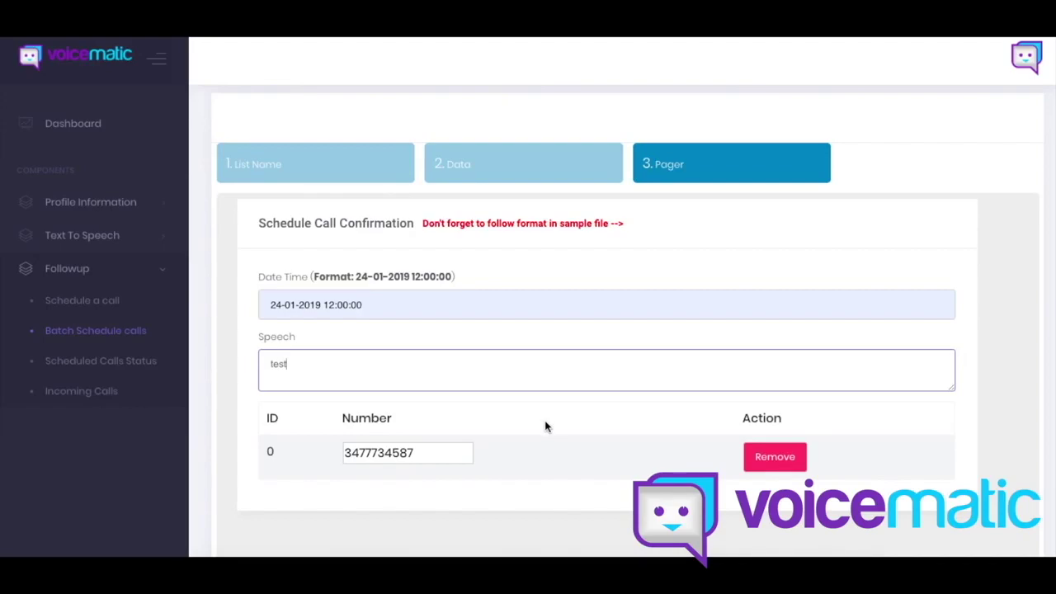
scroll(544, 427, down, 1)
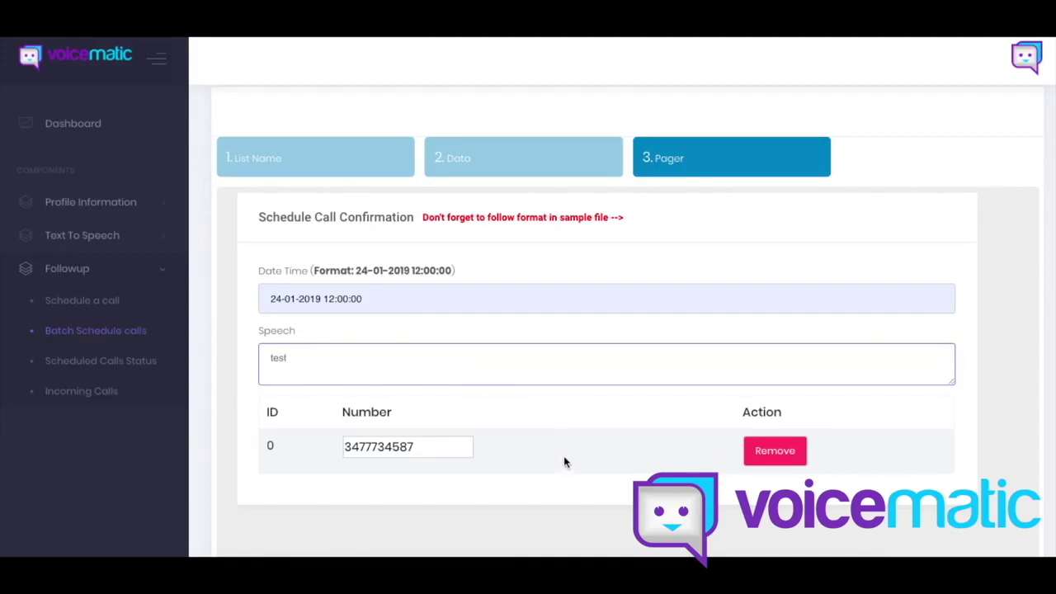
scroll(564, 462, down, 1)
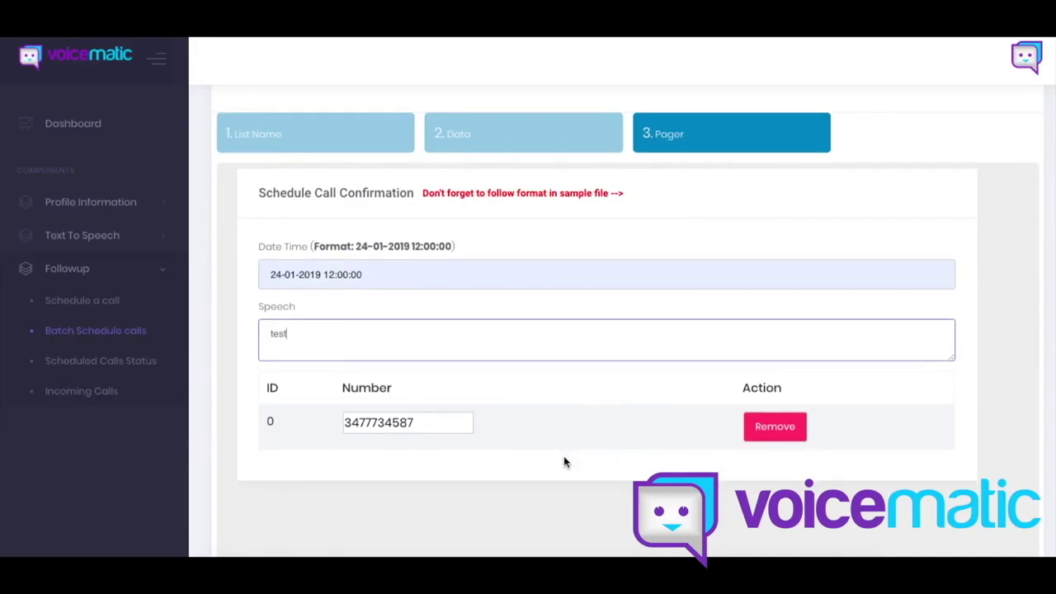
scroll(552, 454, down, 1)
scroll(553, 456, down, 5)
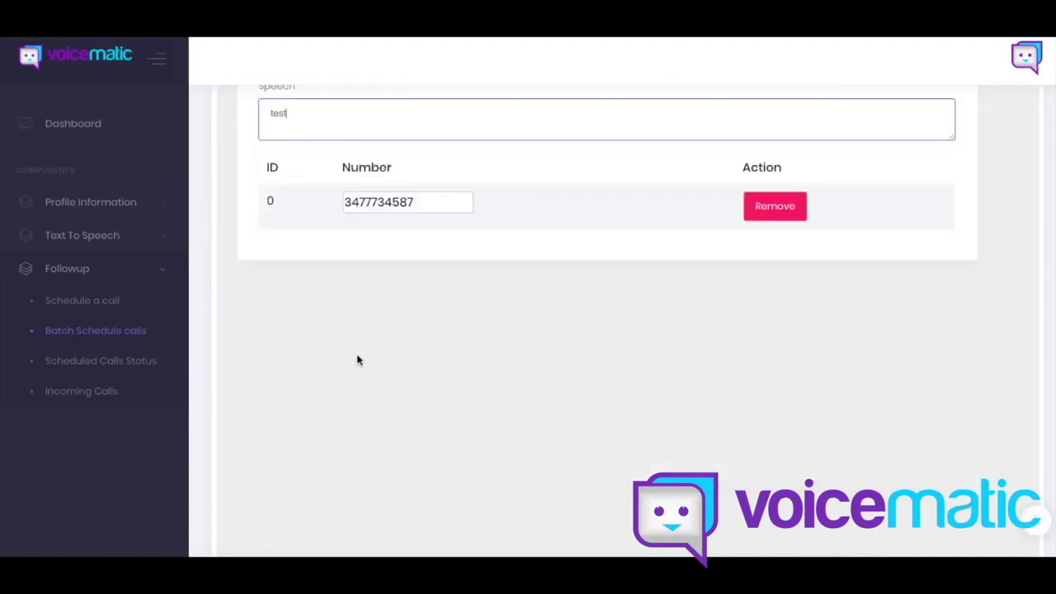
click(104, 360)
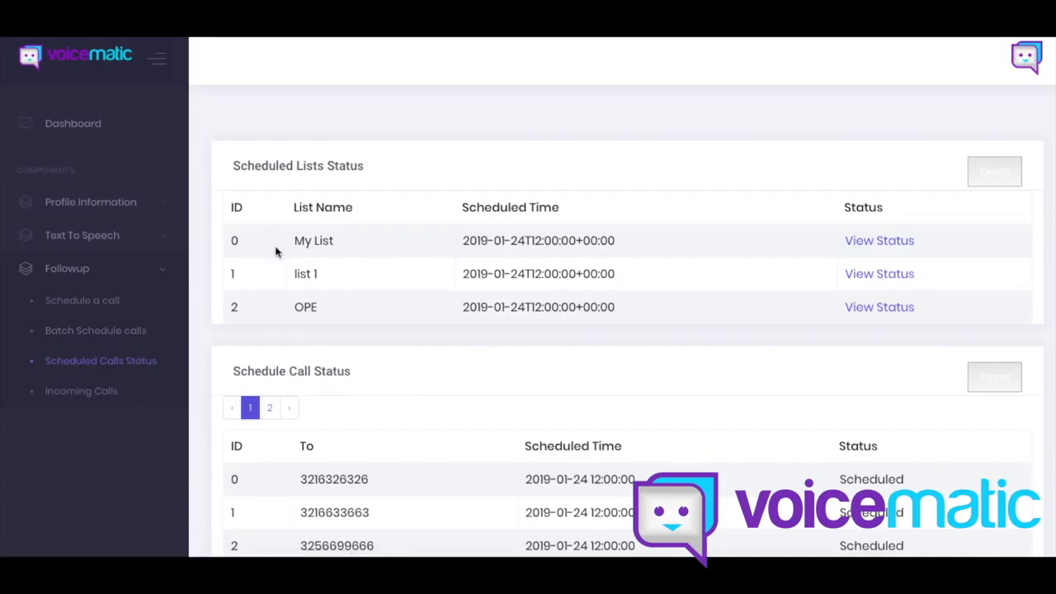
Step: View the call status for My List
click(891, 248)
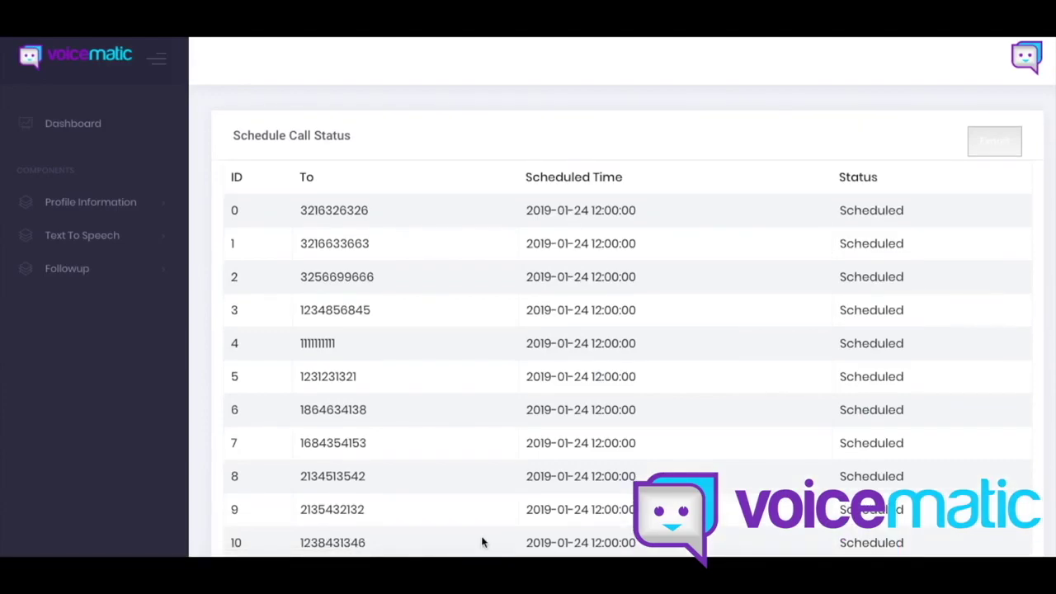
scroll(302, 382, down, 4)
scroll(341, 353, up, 4)
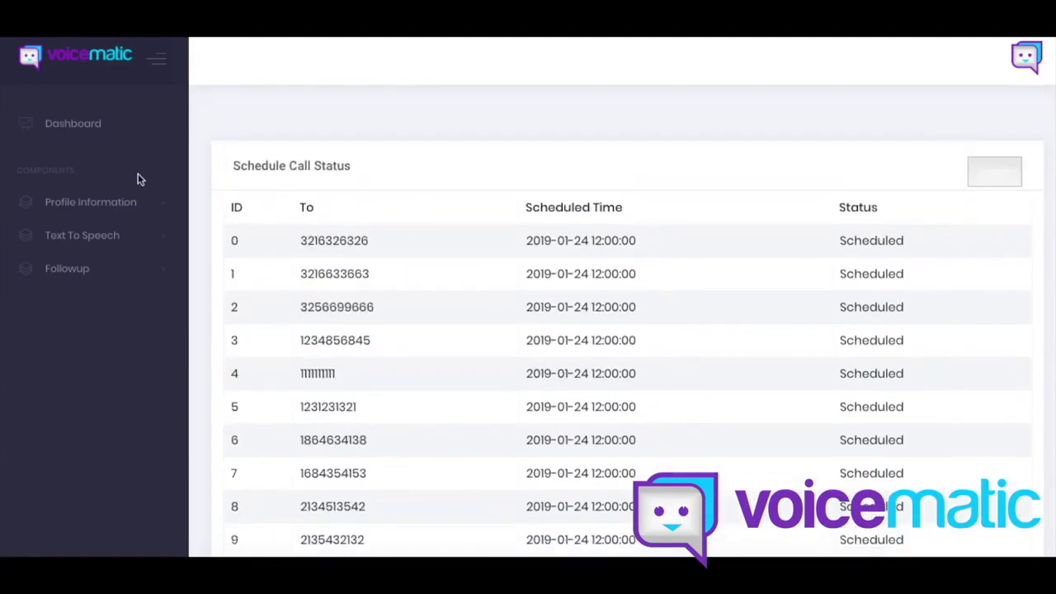
Step: Return to Scheduled Calls Status and scroll the call table down to the 15:30 call
click(160, 276)
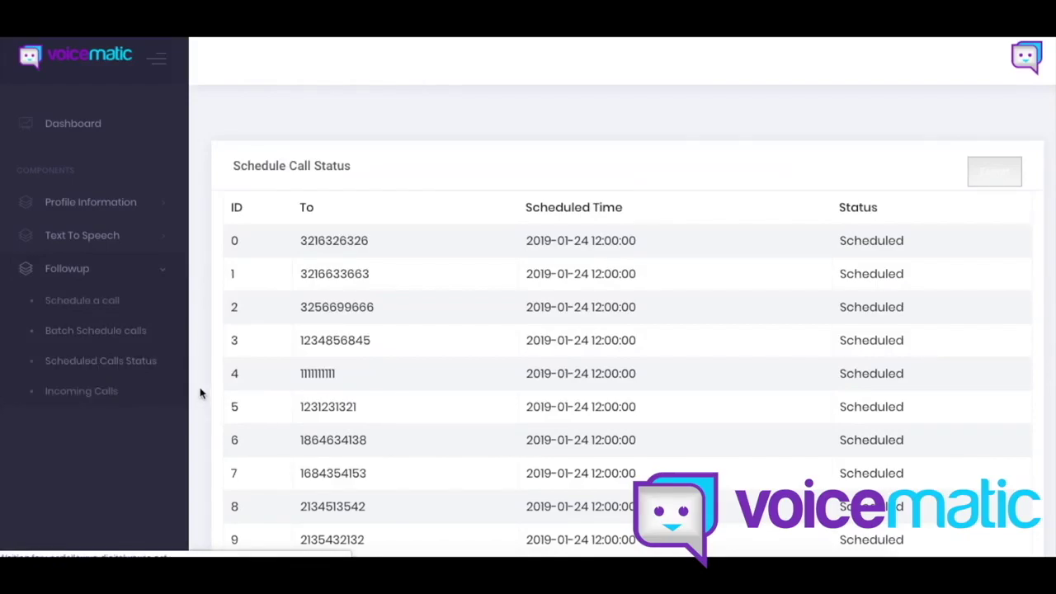
click(120, 370)
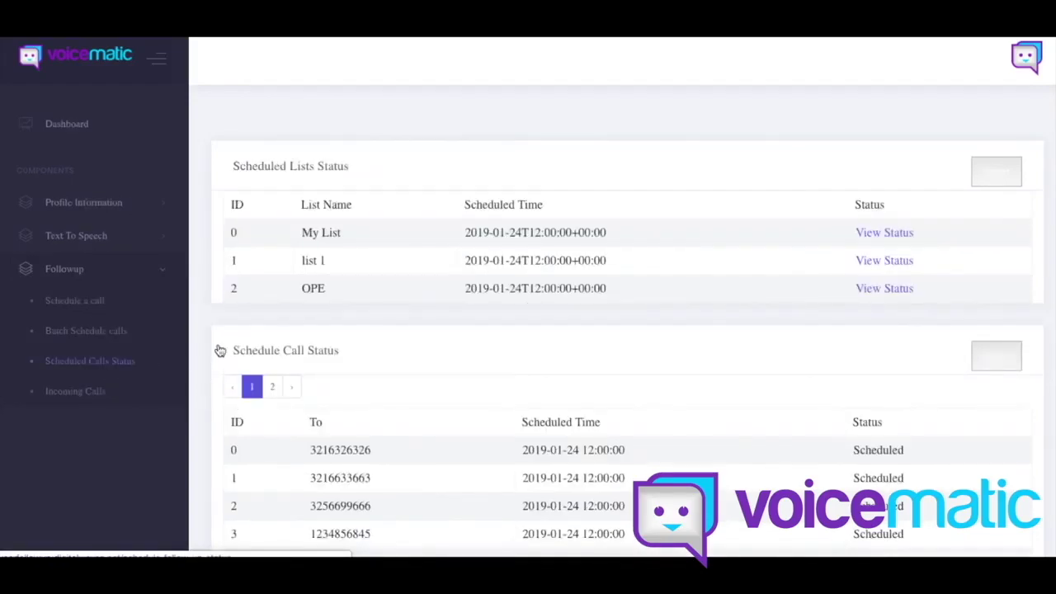
scroll(220, 334, down, 2)
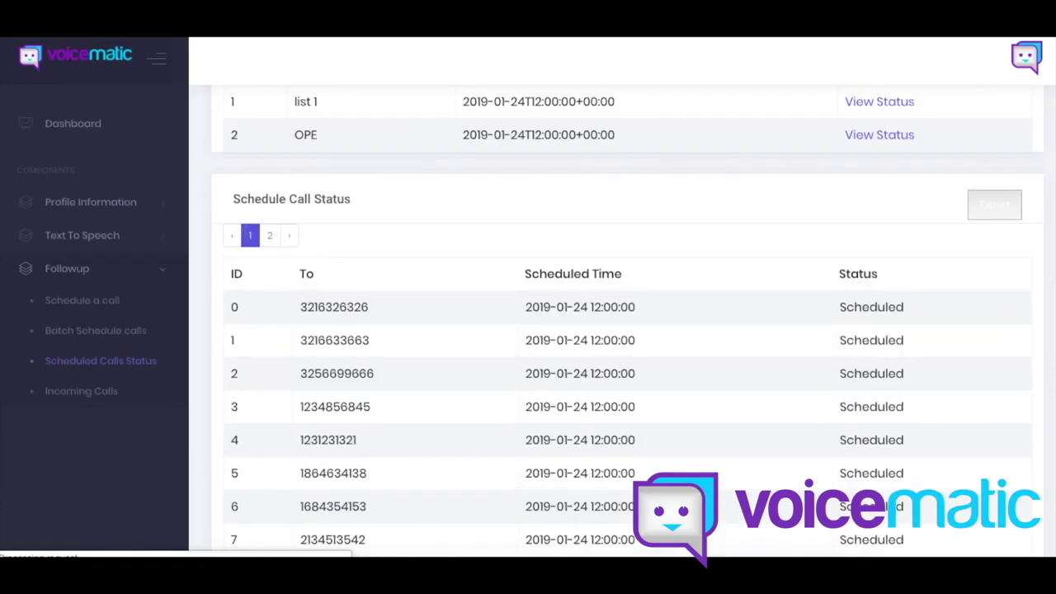
scroll(206, 313, down, 1)
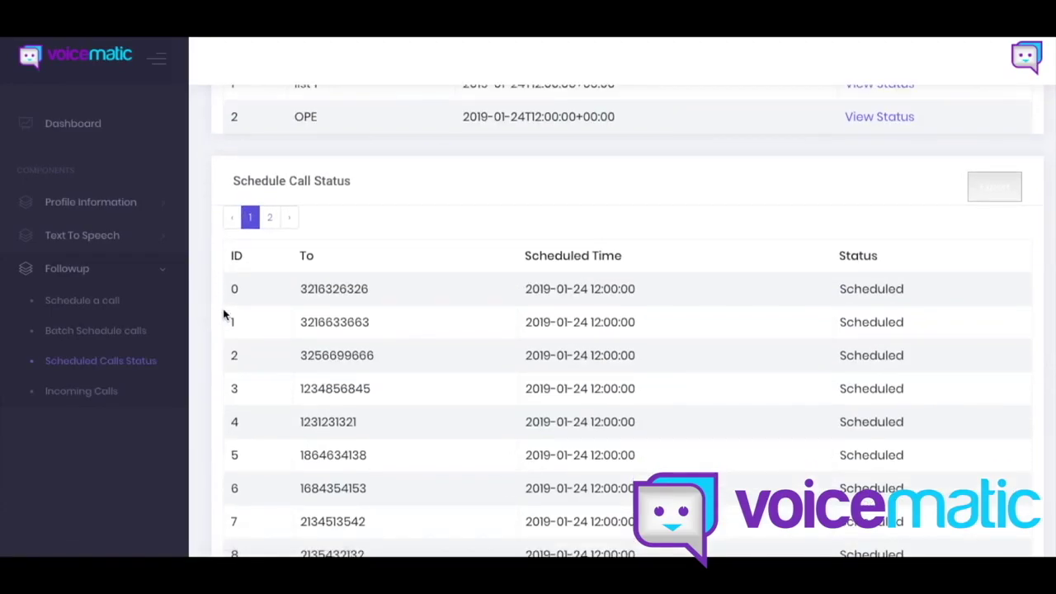
scroll(208, 302, down, 2)
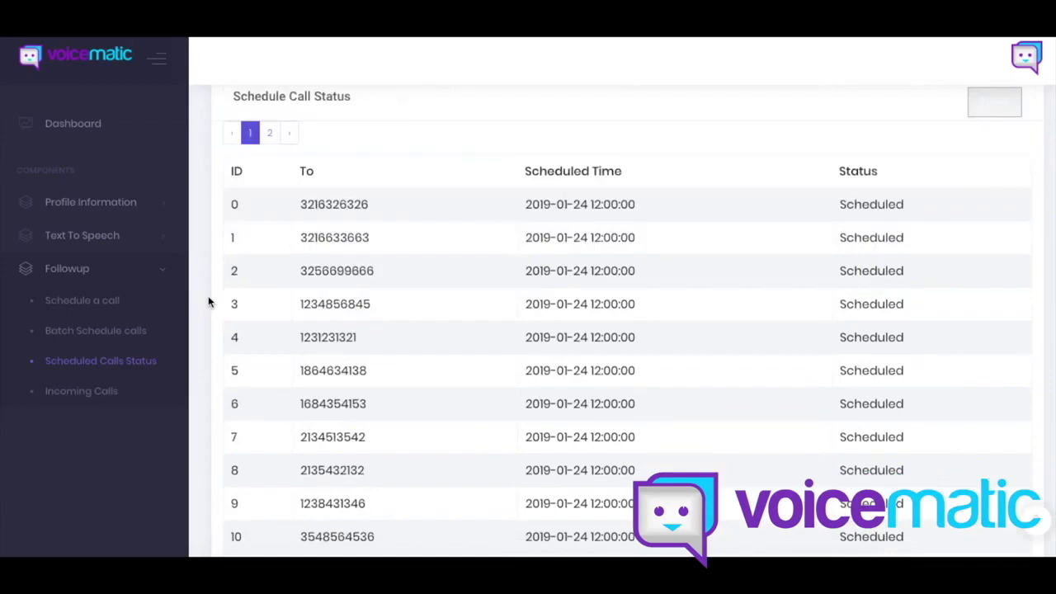
scroll(227, 299, down, 2)
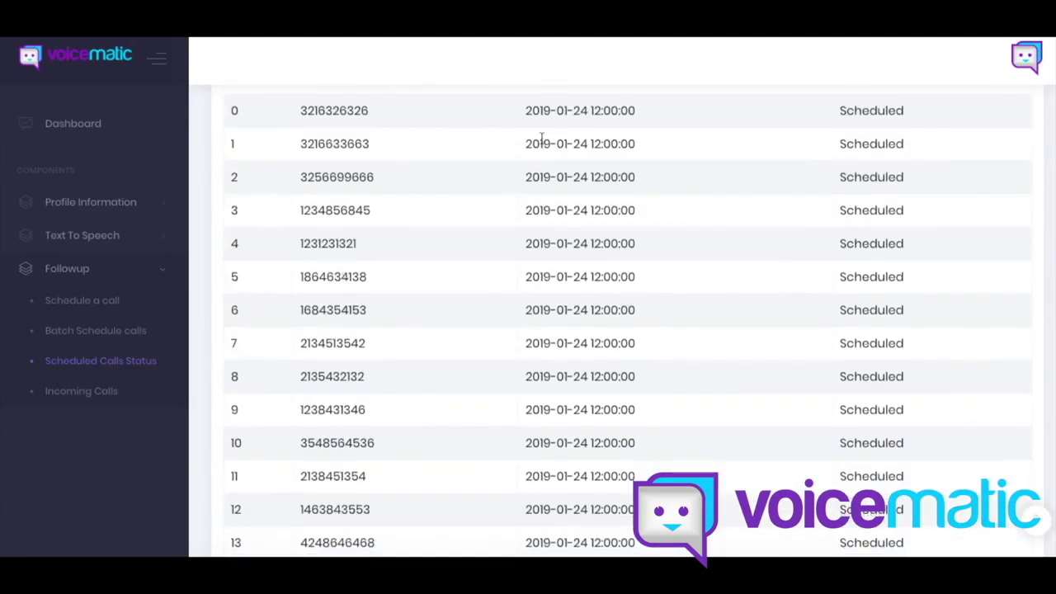
scroll(561, 505, up, 6)
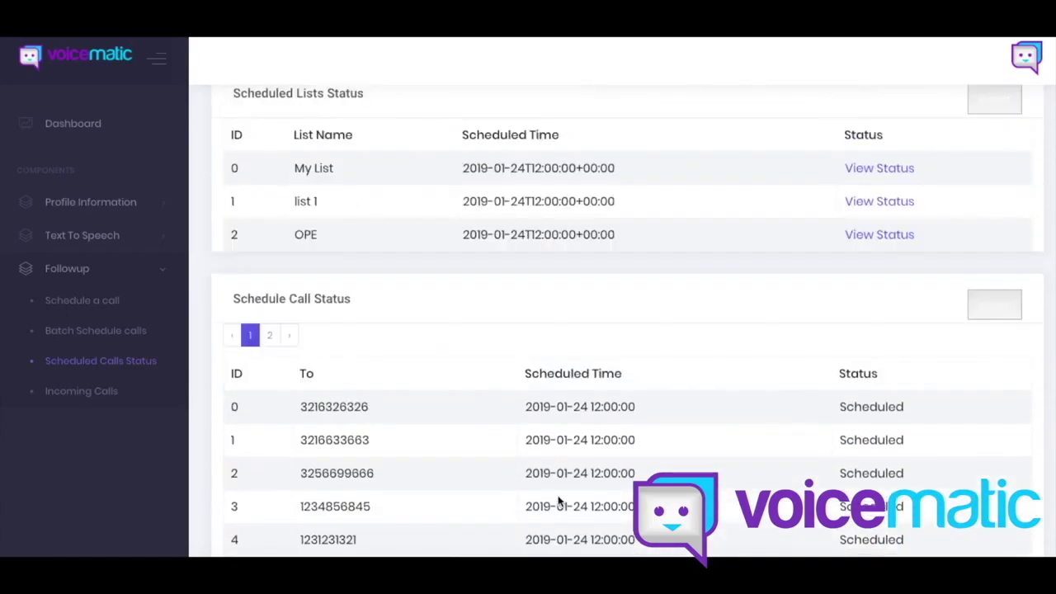
scroll(558, 501, up, 1)
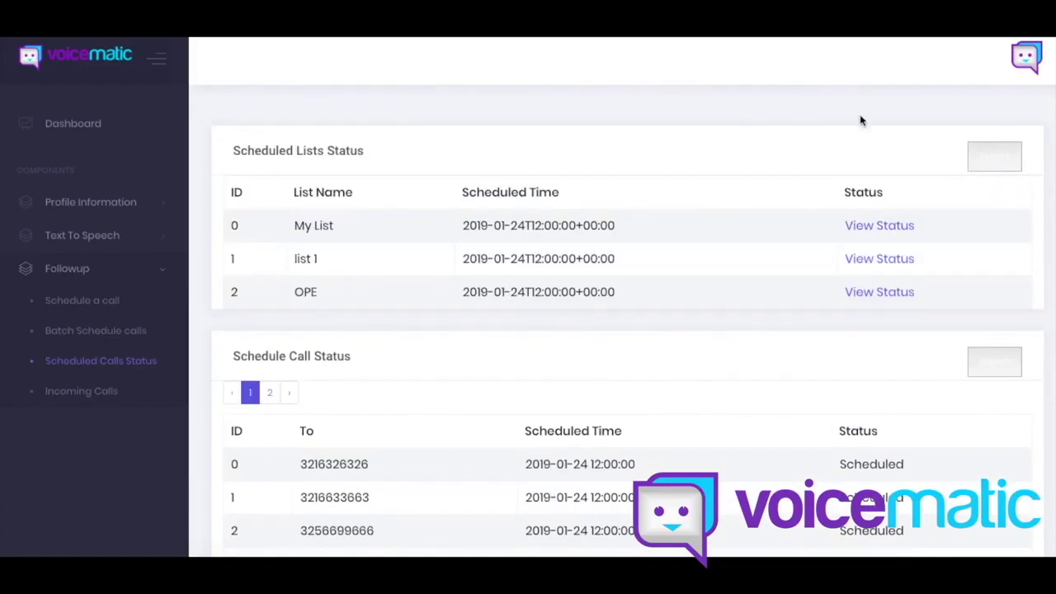
scroll(481, 349, down, 5)
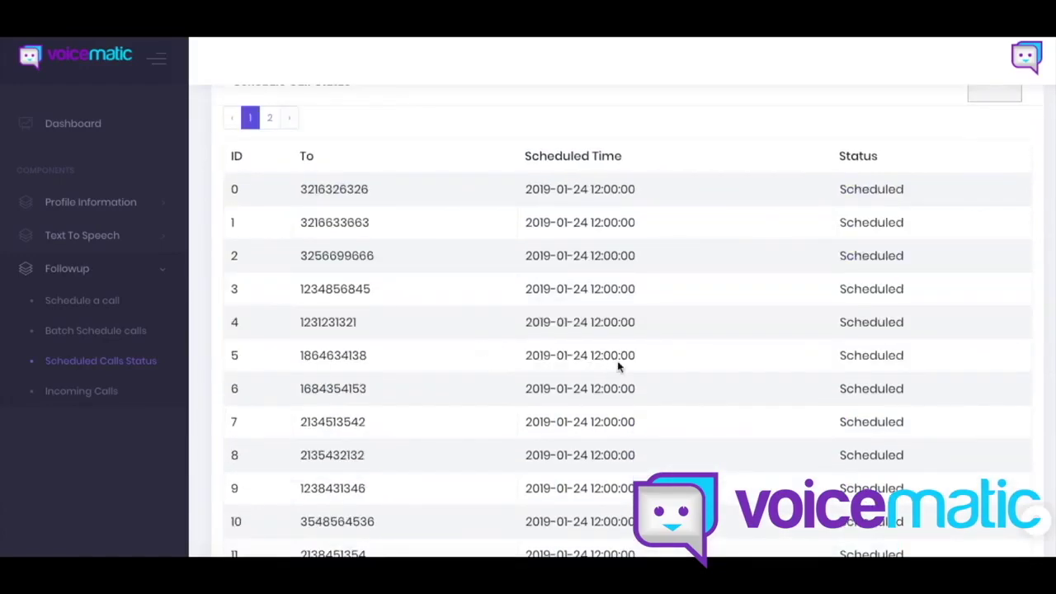
scroll(618, 367, down, 4)
scroll(721, 382, up, 6)
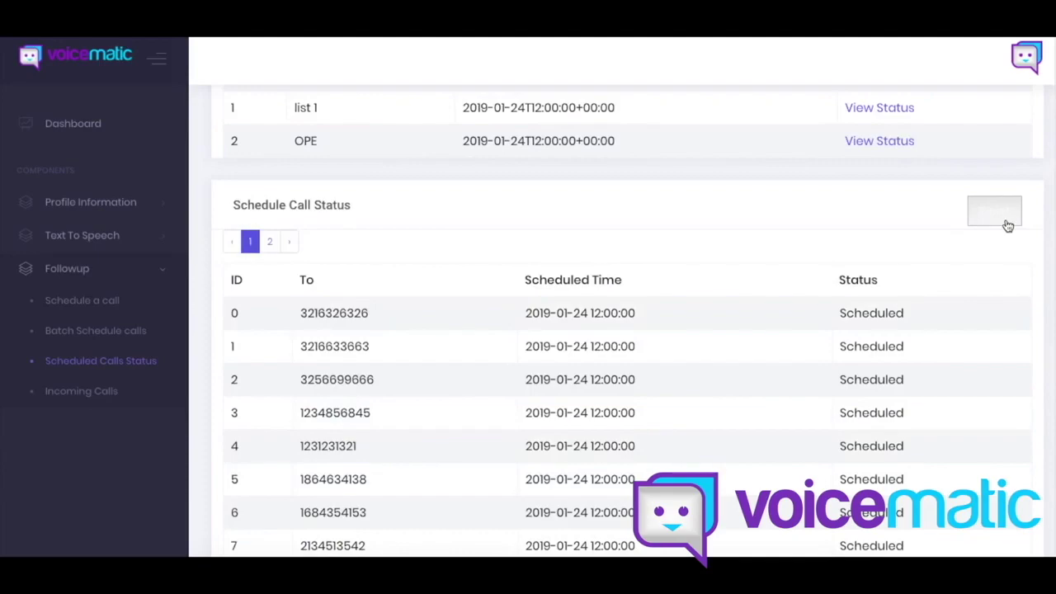
scroll(1004, 227, up, 3)
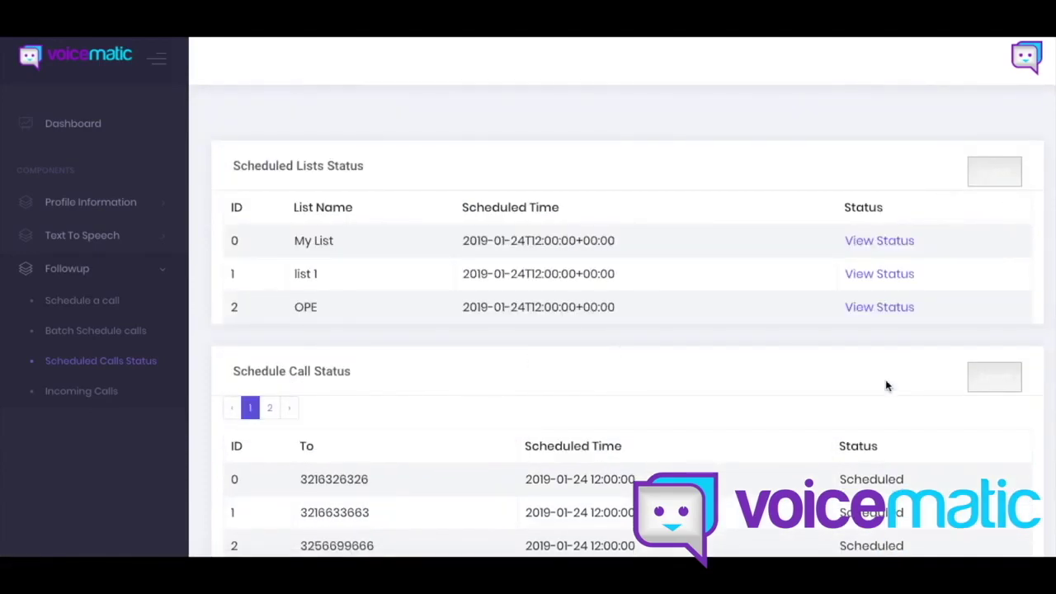
scroll(887, 383, down, 10)
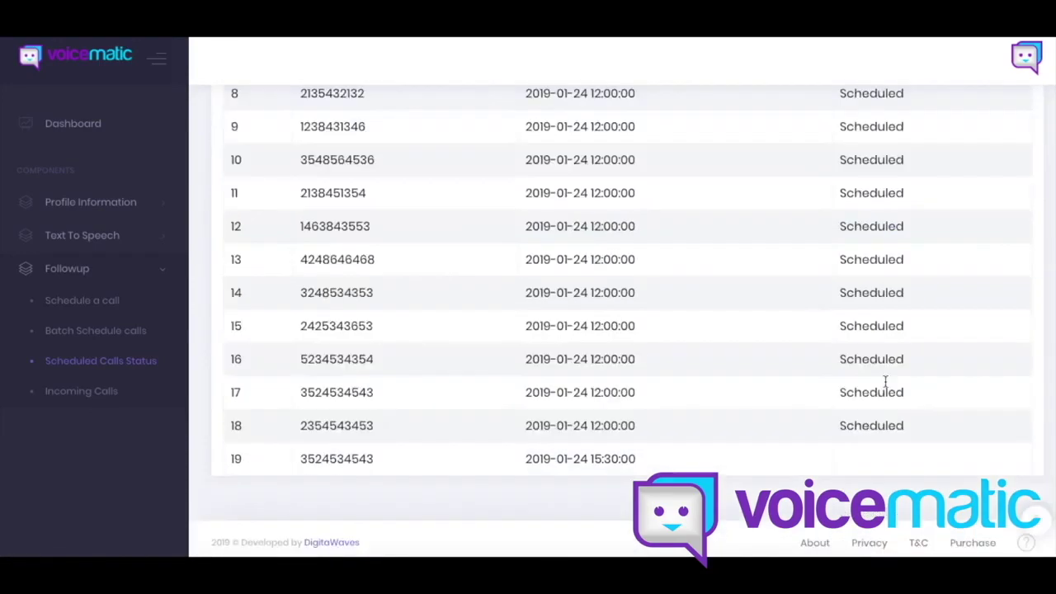
Step: Open the Incoming Calls log, export it, and return to the Dashboard
click(122, 401)
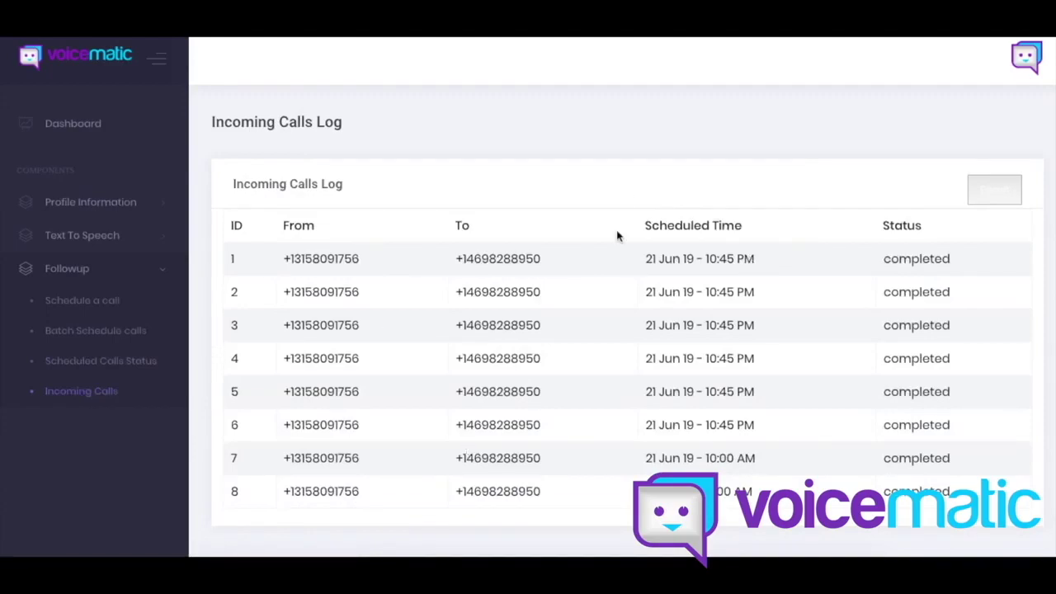
click(988, 191)
click(102, 122)
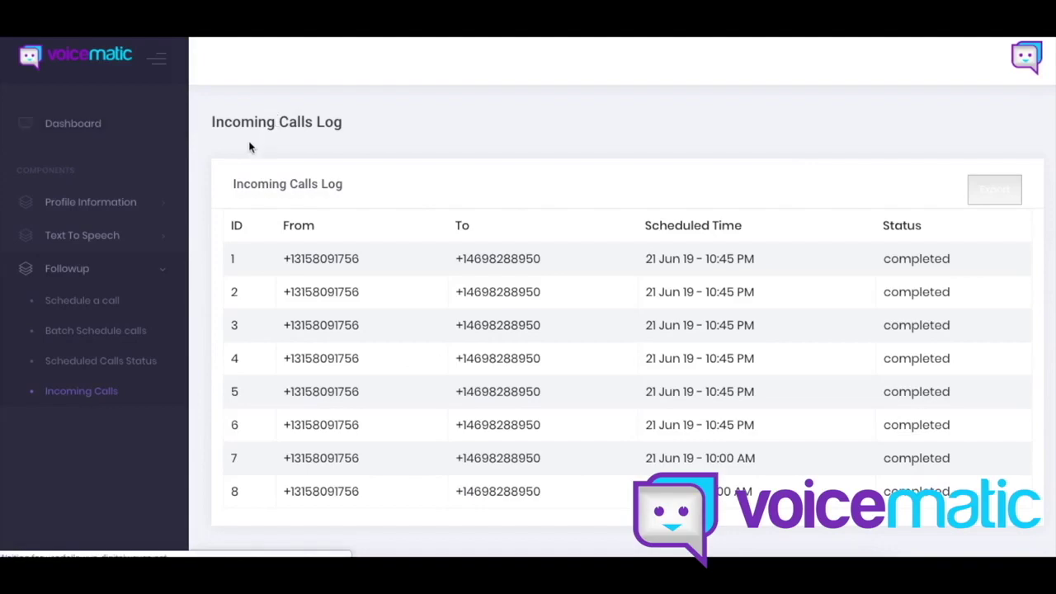